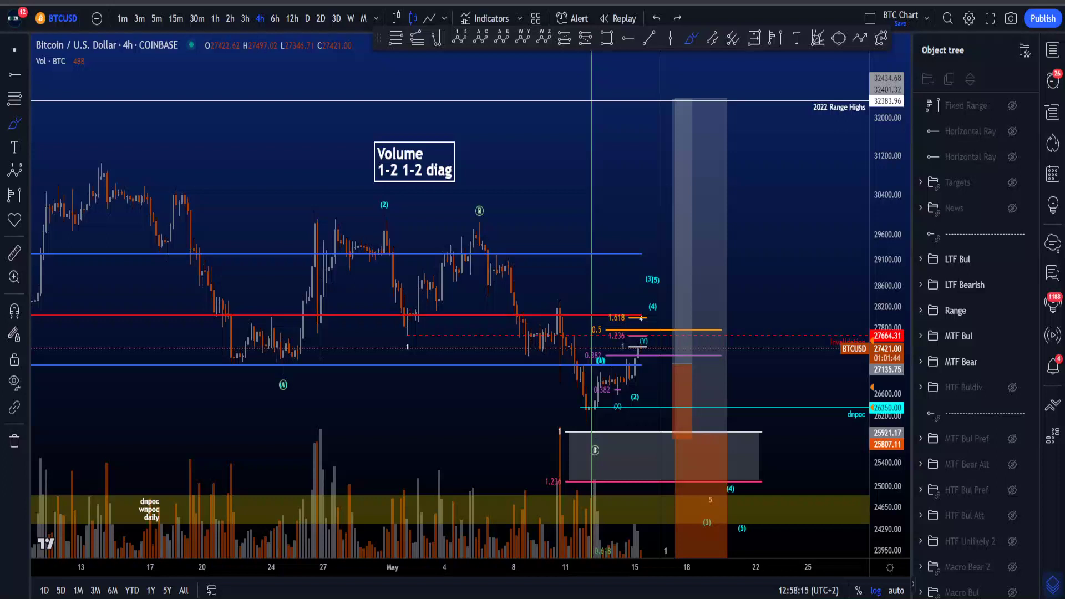
# Brush loops around the recent price action, undo them, and leave only the MTF Bear drawings shown on the chart.
pyautogui.moveTo(492, 436)
pyautogui.mouseDown()
pyautogui.moveTo(690, 238)
pyautogui.moveTo(477, 391)
pyautogui.moveTo(649, 277)
pyautogui.moveTo(623, 423)
pyautogui.moveTo(643, 391)
pyautogui.mouseUp()
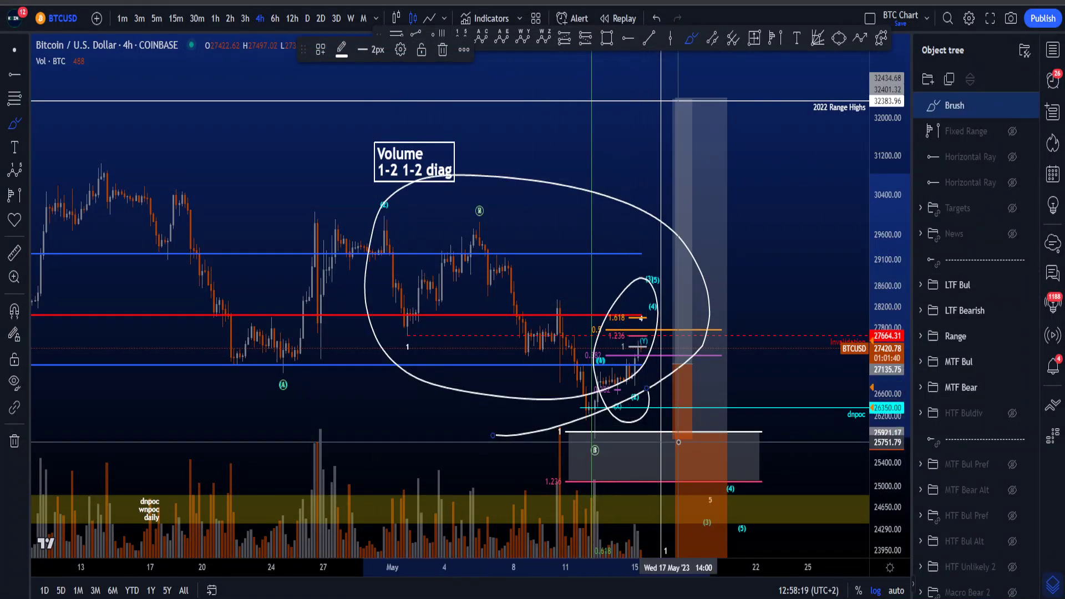
pyautogui.hotkey('ctrl', 'z')
pyautogui.hotkey('ctrl', 'z')
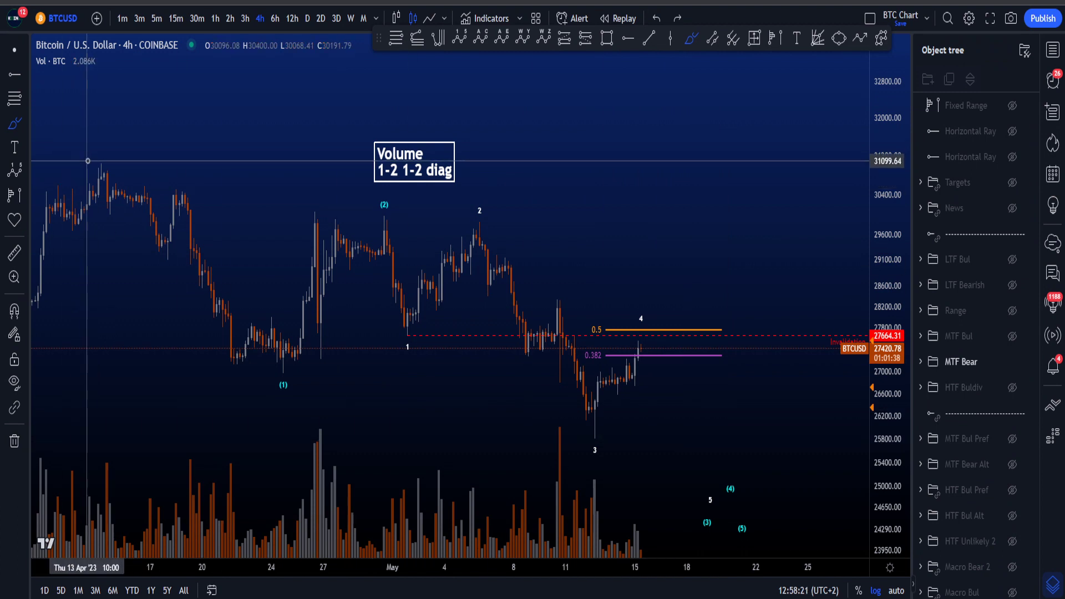
# Brush the larger bearish wave path from the mid-April high through (1) and (2), circle the (3) label, and undo both markings.
pyautogui.moveTo(98, 166)
pyautogui.mouseDown()
pyautogui.moveTo(236, 355)
pyautogui.moveTo(347, 279)
pyautogui.mouseUp()
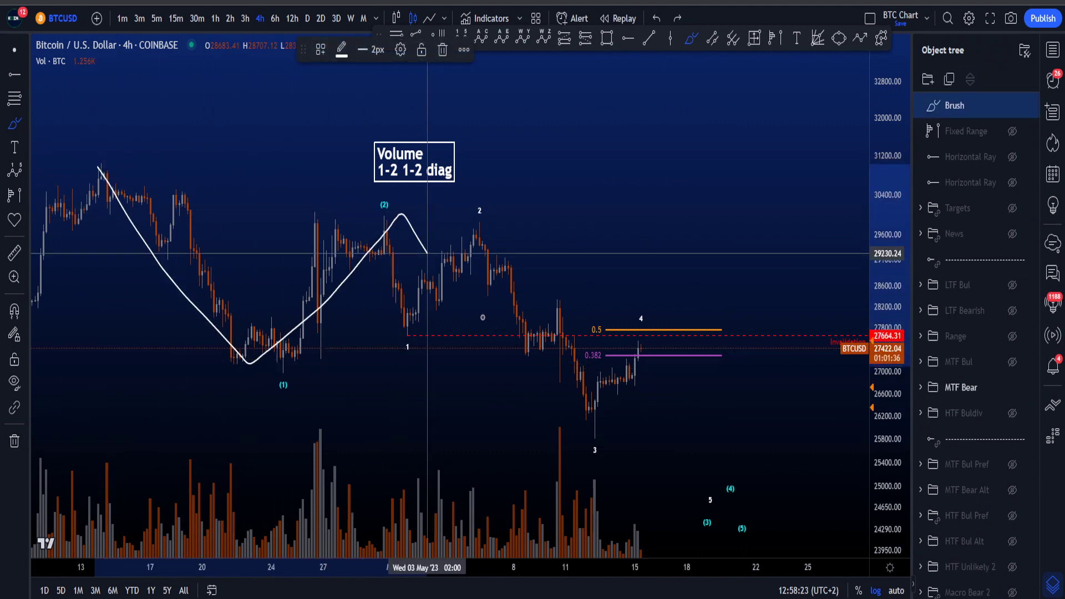
pyautogui.moveTo(427, 253)
pyautogui.mouseDown()
pyautogui.moveTo(660, 506)
pyautogui.moveTo(748, 437)
pyautogui.moveTo(799, 545)
pyautogui.mouseUp()
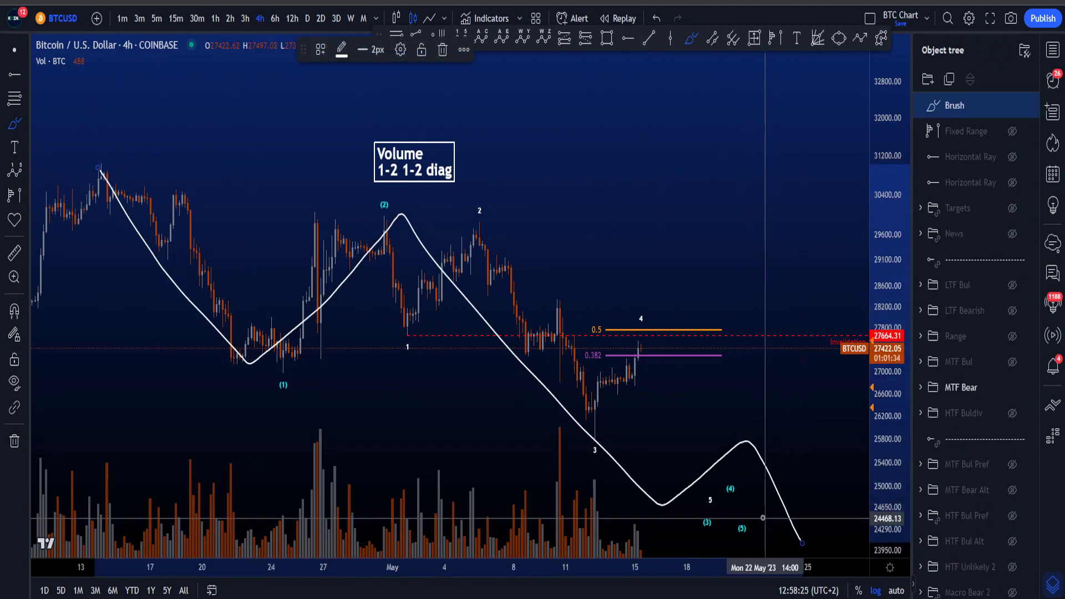
pyautogui.hotkey('ctrl', 'z')
pyautogui.moveTo(704, 508); pyautogui.dragTo(693, 541)
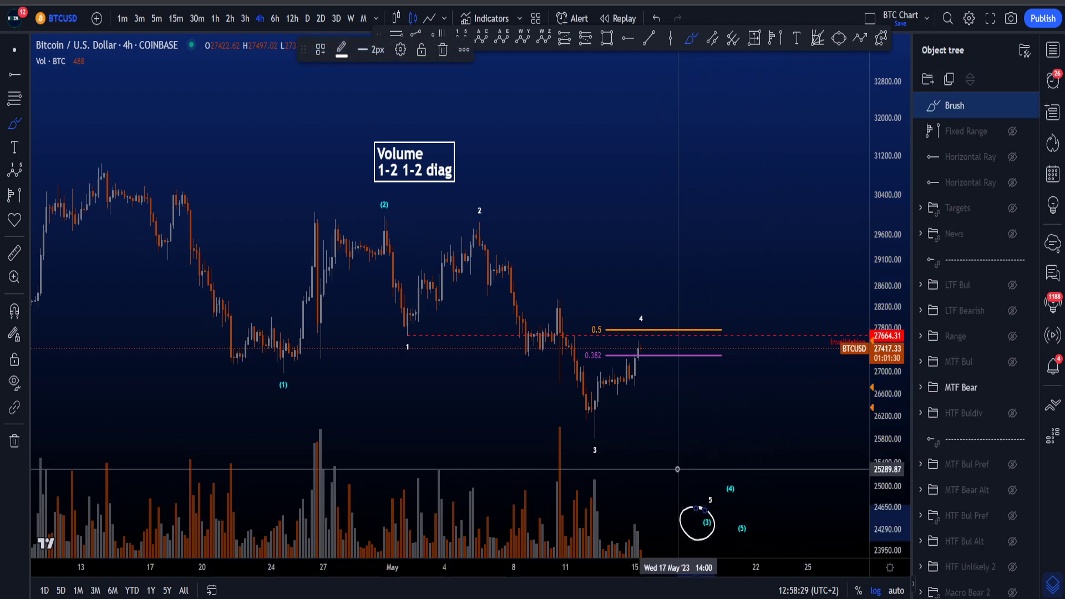
pyautogui.hotkey('ctrl', 'z')
# Trace the inner wave path from (2) through 1, 2, 3 and 4 to 5, loop around the text note, and undo both strokes.
pyautogui.moveTo(386, 221)
pyautogui.mouseDown()
pyautogui.moveTo(415, 339)
pyautogui.moveTo(505, 264)
pyautogui.moveTo(634, 341)
pyautogui.moveTo(697, 492)
pyautogui.mouseUp()
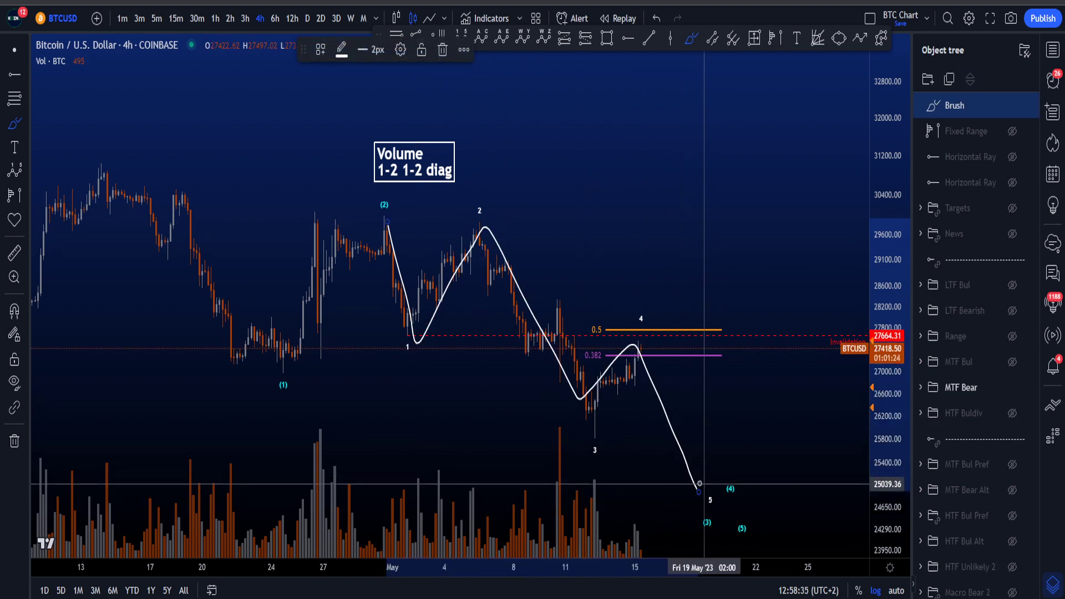
pyautogui.hotkey('ctrl', 'z')
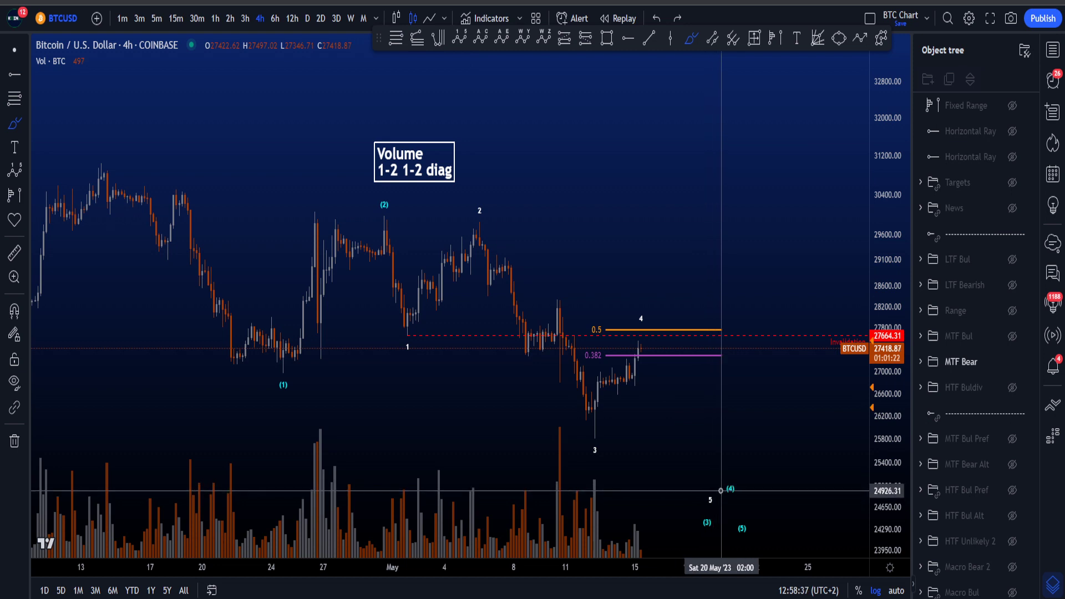
pyautogui.moveTo(329, 201)
pyautogui.mouseDown()
pyautogui.moveTo(443, 210)
pyautogui.moveTo(366, 118)
pyautogui.mouseUp()
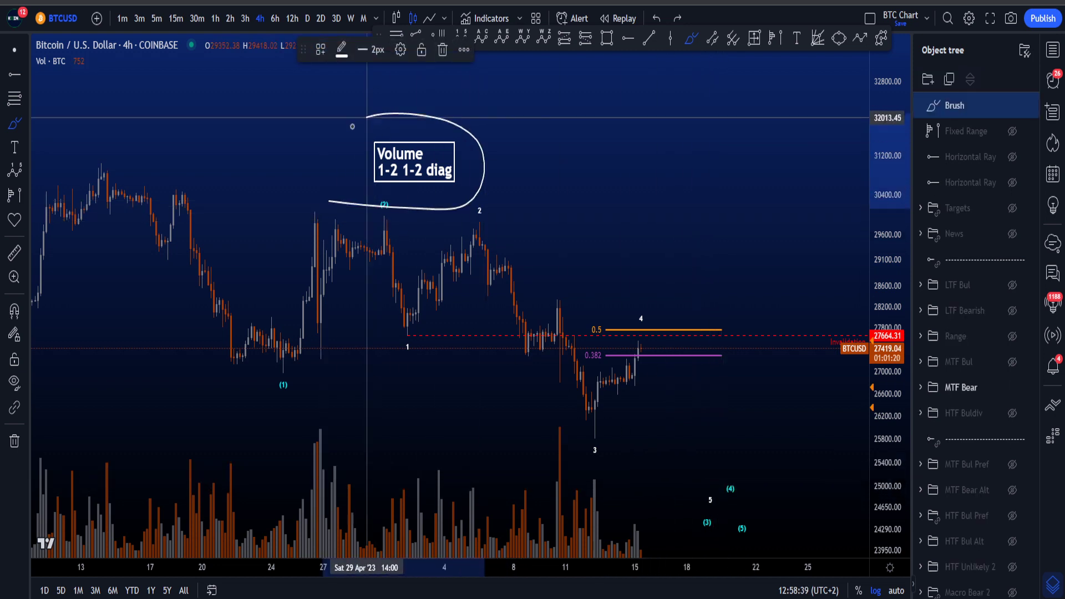
pyautogui.hotkey('ctrl', 'z')
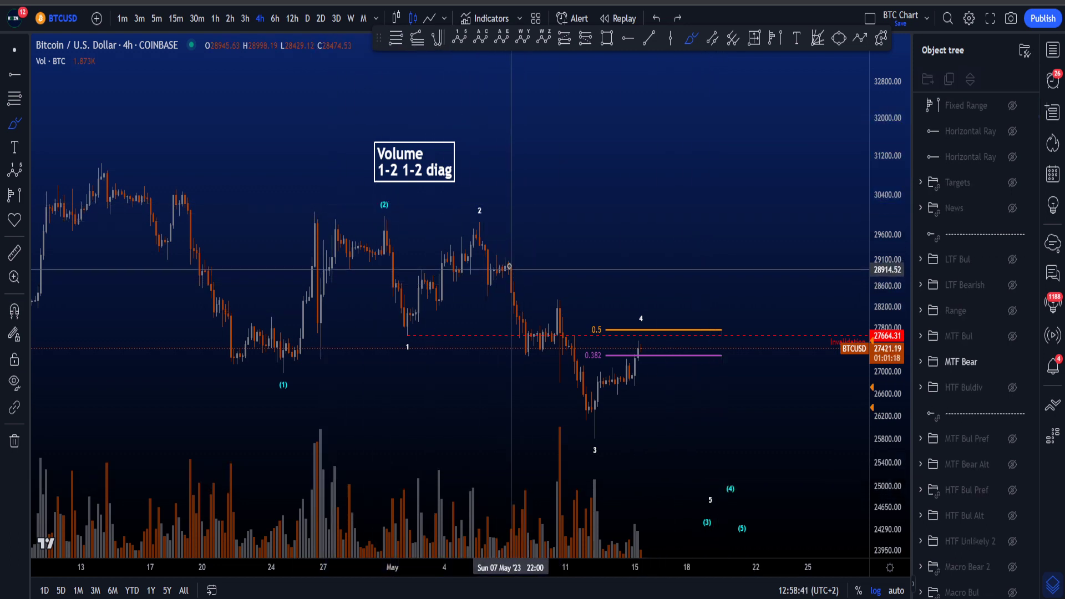
# Brush the decline from wave 2 into a circled 3 and a line from (2) to 5, and undo both strokes.
pyautogui.moveTo(484, 221)
pyautogui.mouseDown()
pyautogui.moveTo(564, 304)
pyautogui.moveTo(606, 460)
pyautogui.moveTo(591, 439)
pyautogui.mouseUp()
pyautogui.moveTo(389, 210)
pyautogui.mouseDown()
pyautogui.moveTo(518, 284)
pyautogui.moveTo(700, 505)
pyautogui.mouseUp()
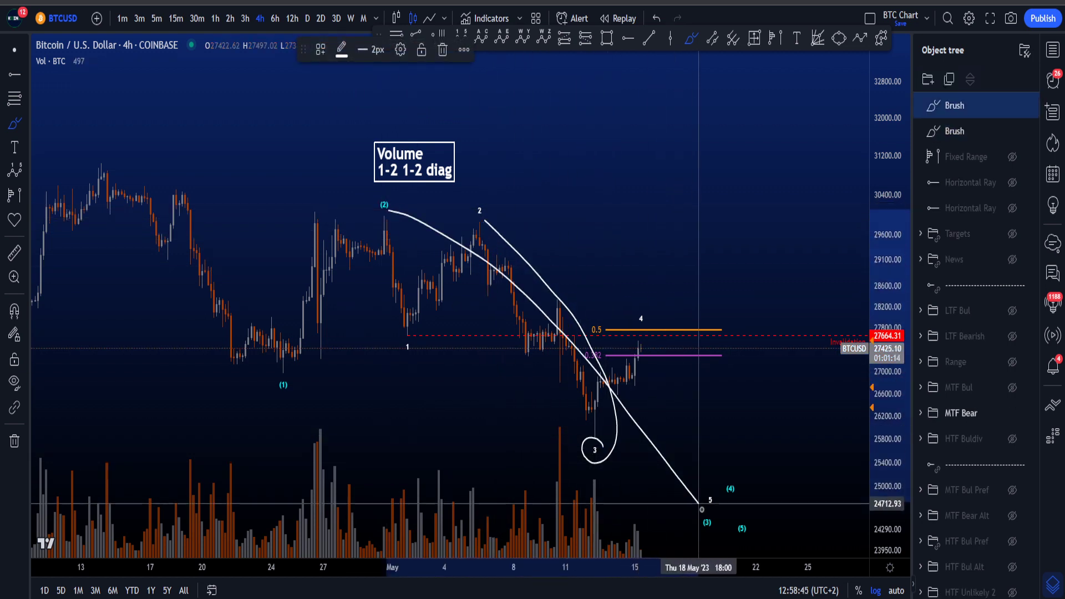
pyautogui.hotkey('ctrl', 'z')
pyautogui.hotkey('ctrl', 'z')
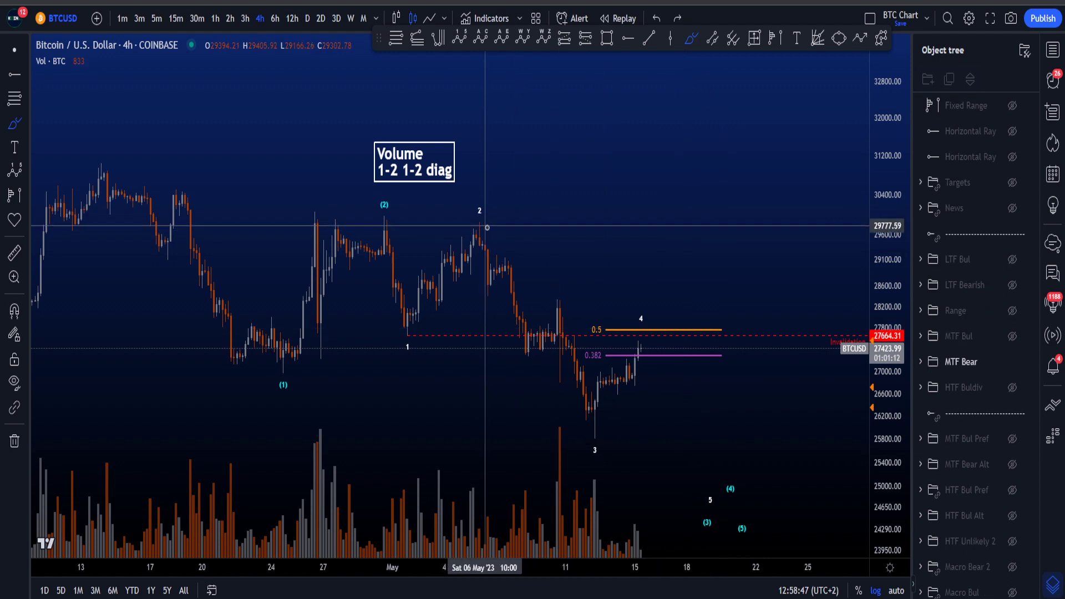
# Sketch the fall from the wave 2 high down to the volume bars with the brush and undo each stroke.
pyautogui.moveTo(490, 228)
pyautogui.mouseDown()
pyautogui.moveTo(566, 321)
pyautogui.moveTo(604, 417)
pyautogui.moveTo(611, 471)
pyautogui.moveTo(546, 469)
pyautogui.moveTo(596, 488)
pyautogui.moveTo(508, 488)
pyautogui.moveTo(605, 486)
pyautogui.moveTo(208, 453)
pyautogui.moveTo(233, 502)
pyautogui.moveTo(369, 506)
pyautogui.moveTo(505, 488)
pyautogui.mouseUp()
pyautogui.hotkey('ctrl', 'z')
pyautogui.hotkey('ctrl', 'z')
pyautogui.hotkey('ctrl', 'z')
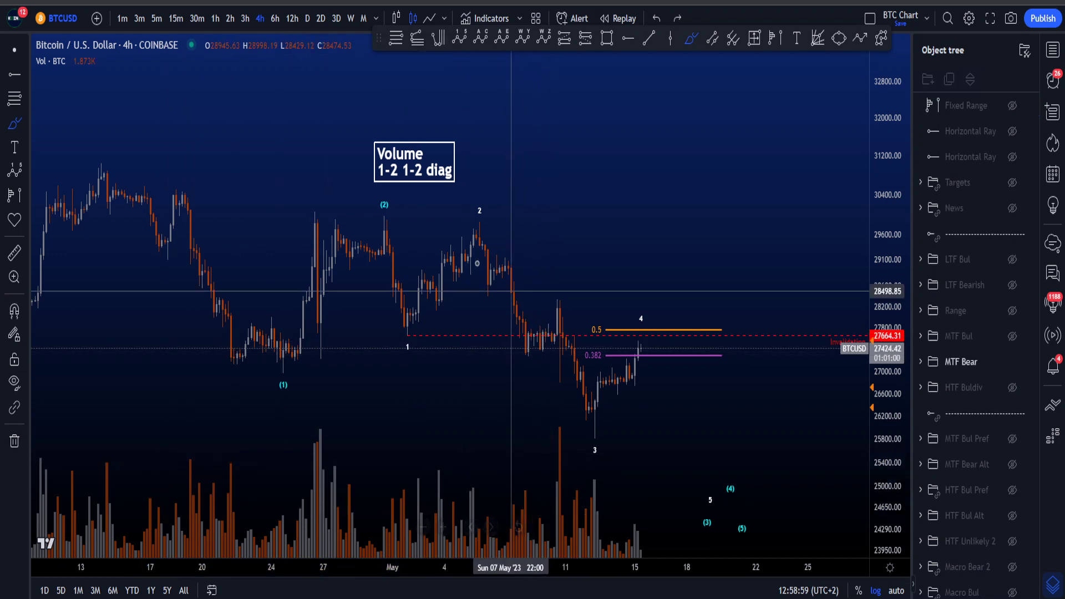
pyautogui.moveTo(480, 228)
pyautogui.mouseDown()
pyautogui.moveTo(527, 258)
pyautogui.moveTo(620, 442)
pyautogui.mouseUp()
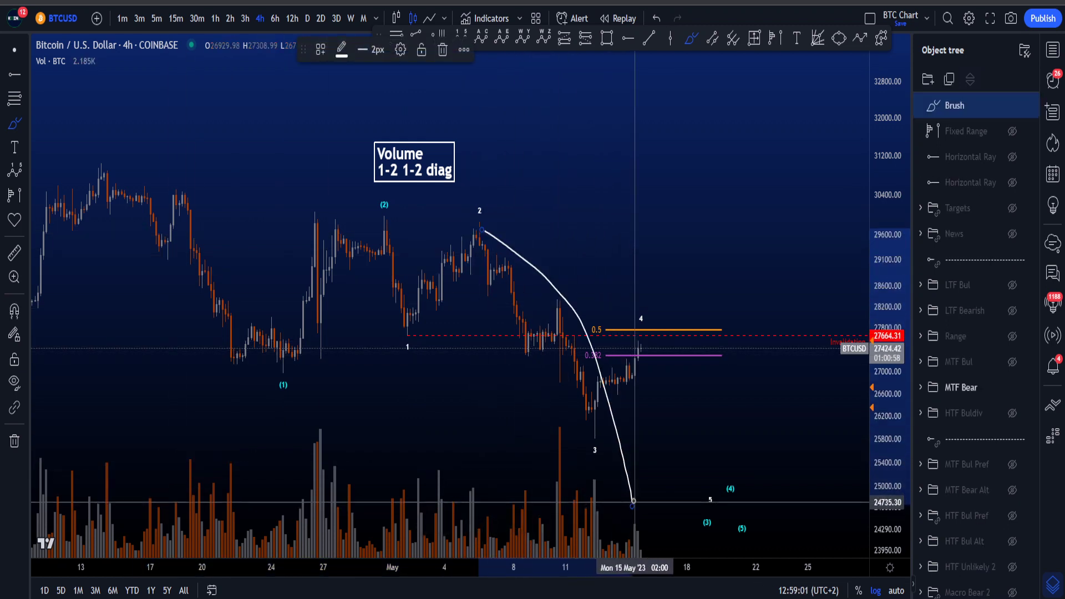
pyautogui.hotkey('ctrl', 'z')
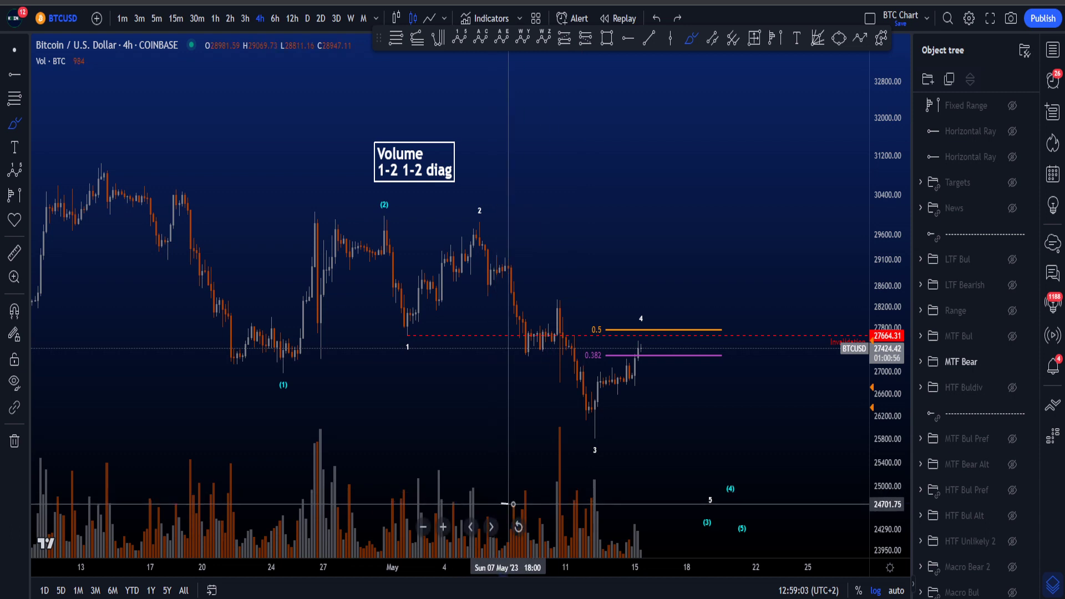
# Mark the wave 3 decline and circle the volume bars beneath it with the brush, undoing every stroke.
pyautogui.moveTo(502, 503)
pyautogui.mouseDown()
pyautogui.moveTo(577, 483)
pyautogui.moveTo(623, 424)
pyautogui.moveTo(652, 351)
pyautogui.moveTo(665, 259)
pyautogui.mouseUp()
pyautogui.hotkey('ctrl', 'z')
pyautogui.moveTo(492, 223)
pyautogui.mouseDown()
pyautogui.moveTo(523, 249)
pyautogui.moveTo(617, 444)
pyautogui.mouseUp()
pyautogui.hotkey('ctrl', 'z')
pyautogui.moveTo(563, 306)
pyautogui.mouseDown()
pyautogui.moveTo(623, 476)
pyautogui.moveTo(477, 496)
pyautogui.moveTo(621, 486)
pyautogui.mouseUp()
pyautogui.hotkey('ctrl', 'z')
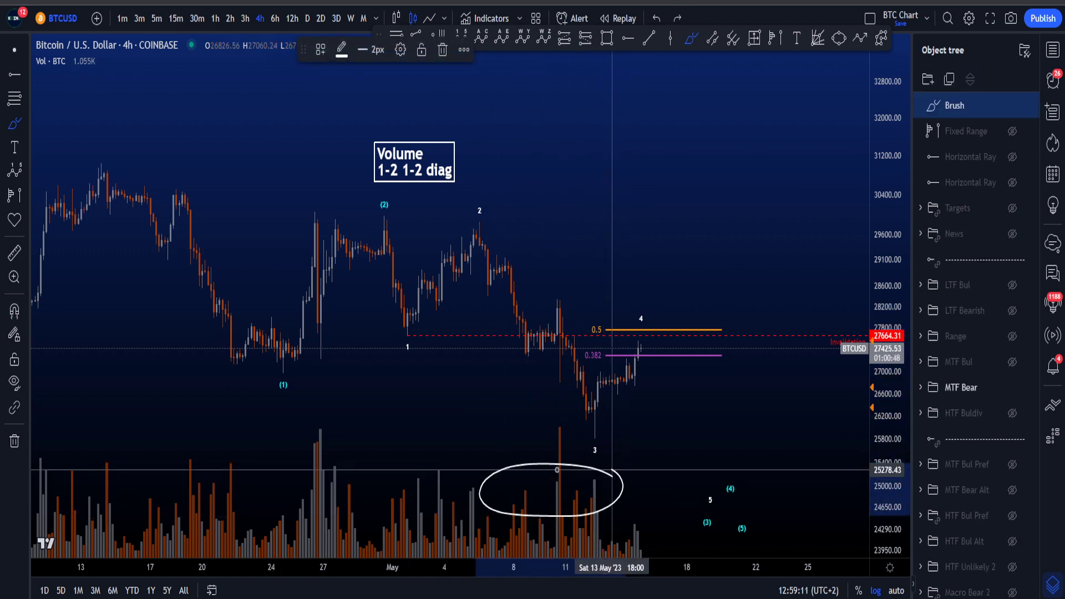
pyautogui.hotkey('ctrl', 'z')
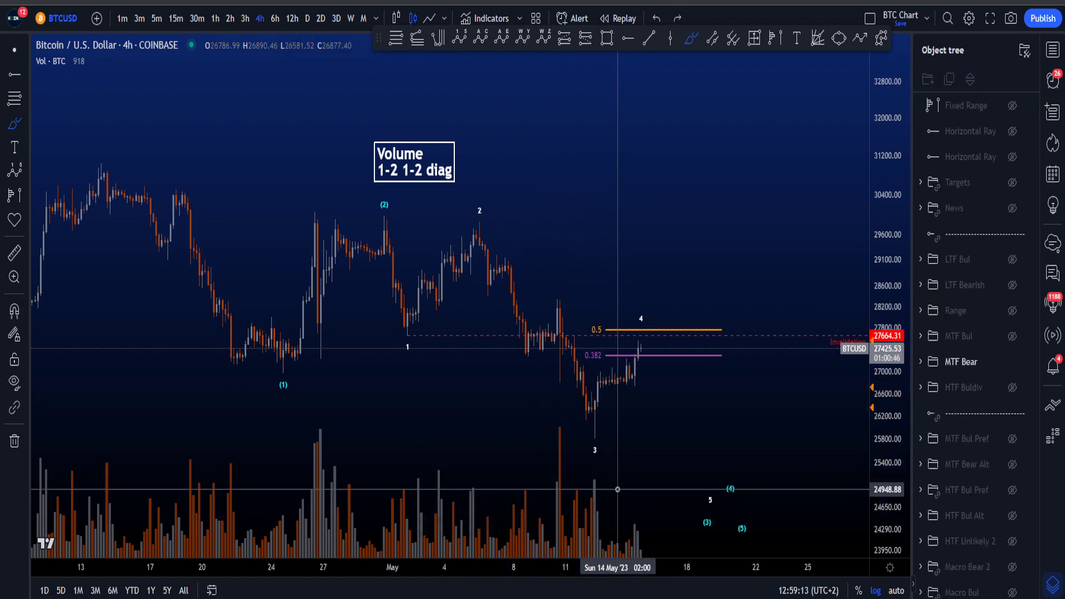
pyautogui.moveTo(502, 252); pyautogui.dragTo(625, 482)
pyautogui.hotkey('ctrl', 'z')
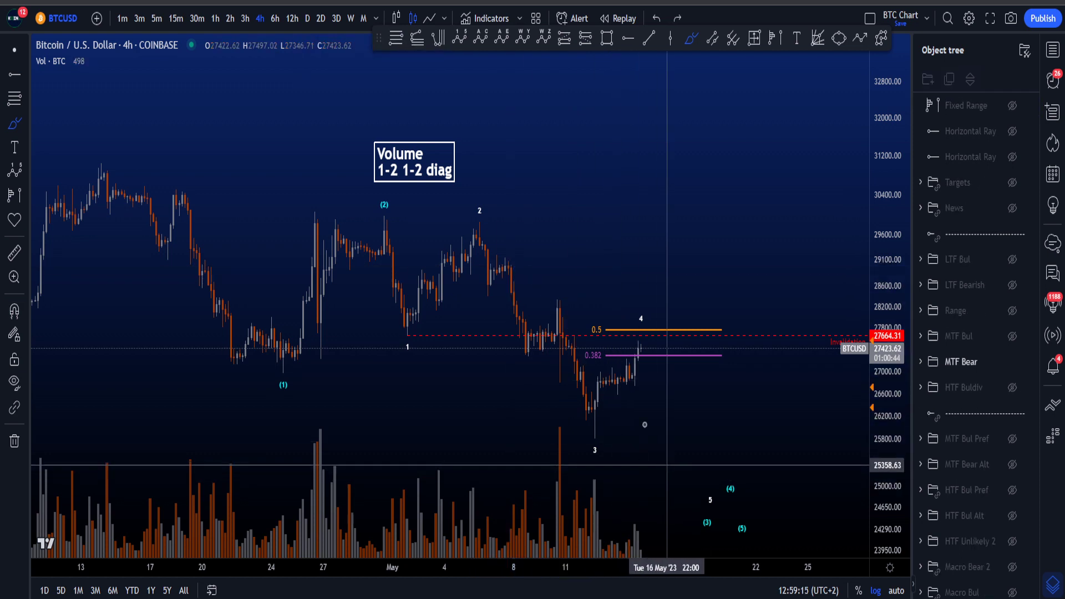
# Circle the 1-2 1-2 diag note, brush an impulse with a deep third wave from the April high, circle (1), and undo all strokes.
pyautogui.moveTo(368, 193)
pyautogui.mouseDown()
pyautogui.moveTo(469, 164)
pyautogui.moveTo(358, 174)
pyautogui.mouseUp()
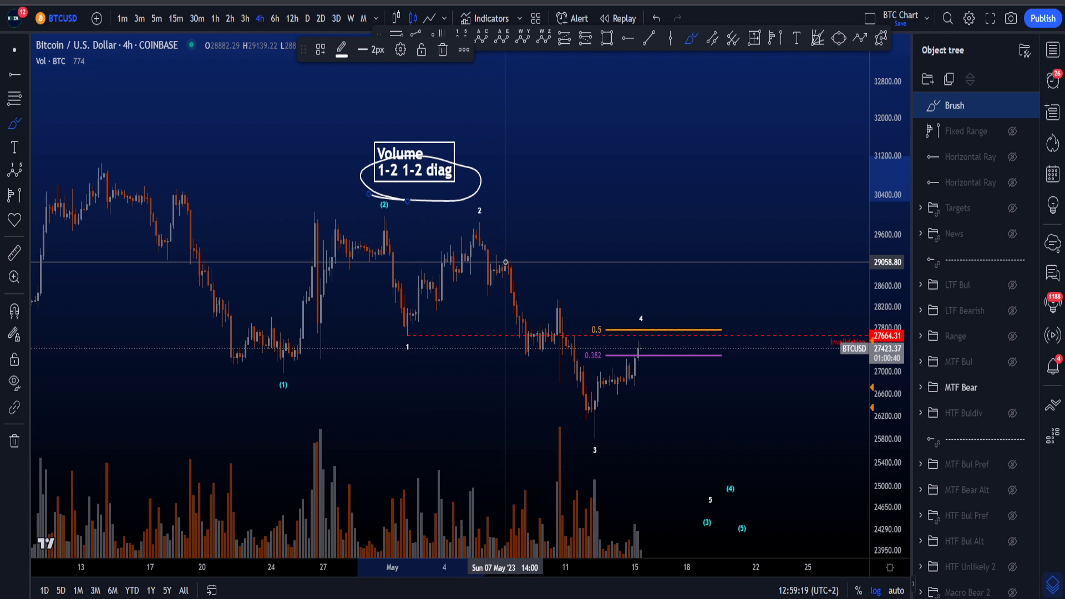
pyautogui.hotkey('ctrl', 'z')
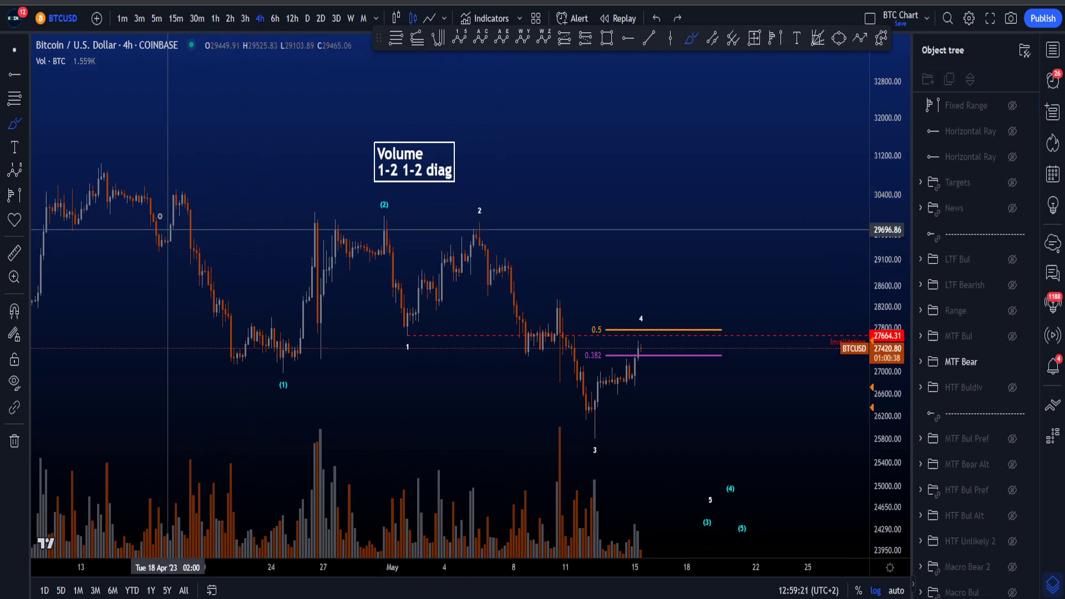
pyautogui.moveTo(108, 171)
pyautogui.mouseDown()
pyautogui.moveTo(277, 371)
pyautogui.moveTo(390, 243)
pyautogui.moveTo(475, 434)
pyautogui.mouseUp()
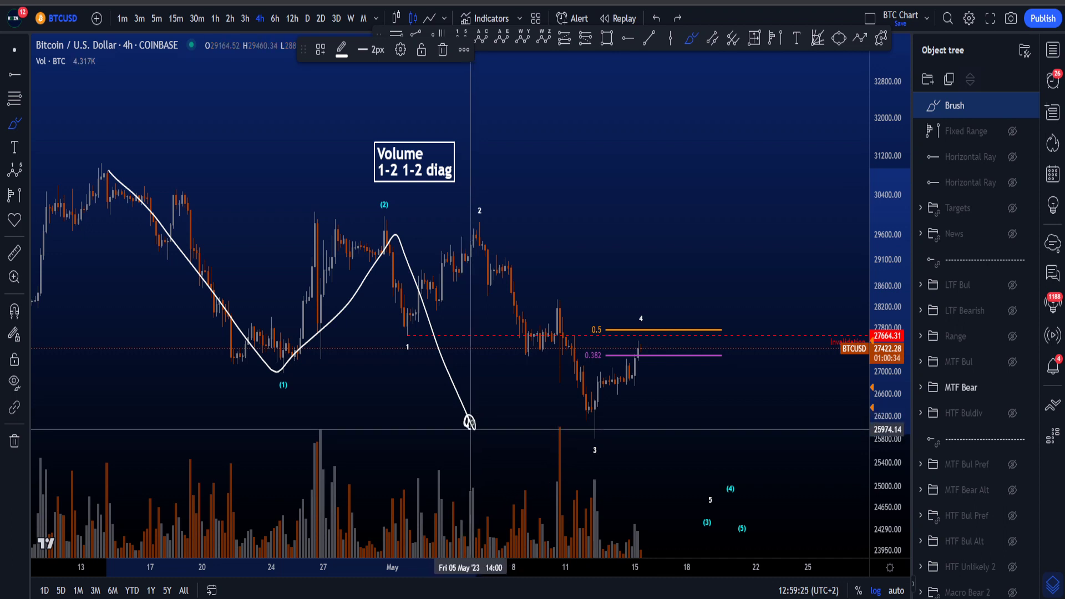
pyautogui.moveTo(300, 363); pyautogui.dragTo(297, 390)
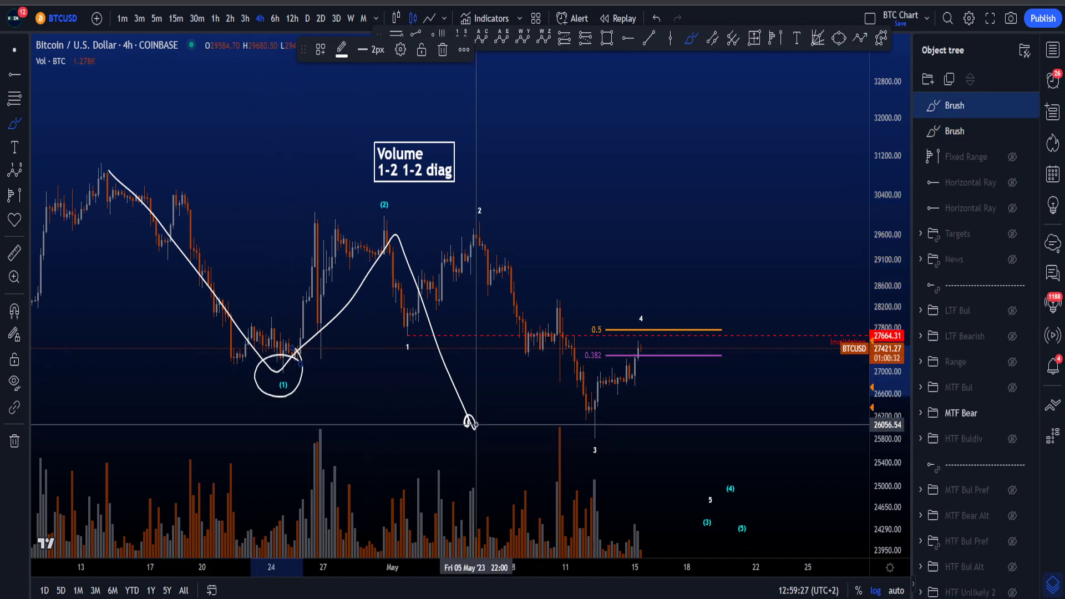
pyautogui.moveTo(469, 422)
pyautogui.mouseDown()
pyautogui.moveTo(530, 354)
pyautogui.moveTo(583, 554)
pyautogui.mouseUp()
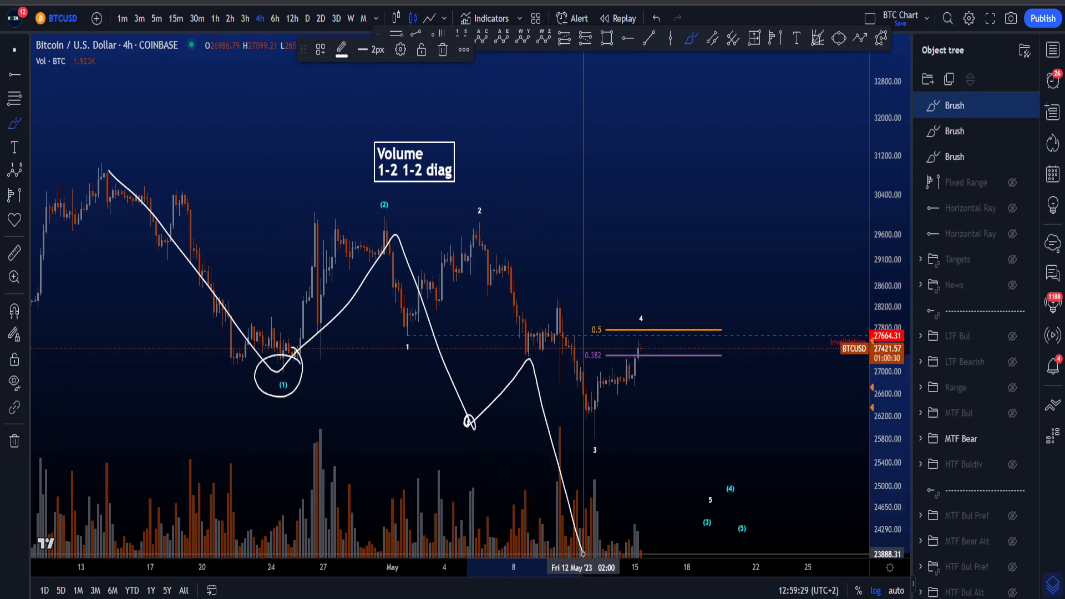
pyautogui.hotkey('ctrl', 'z')
pyautogui.hotkey('ctrl', 'z')
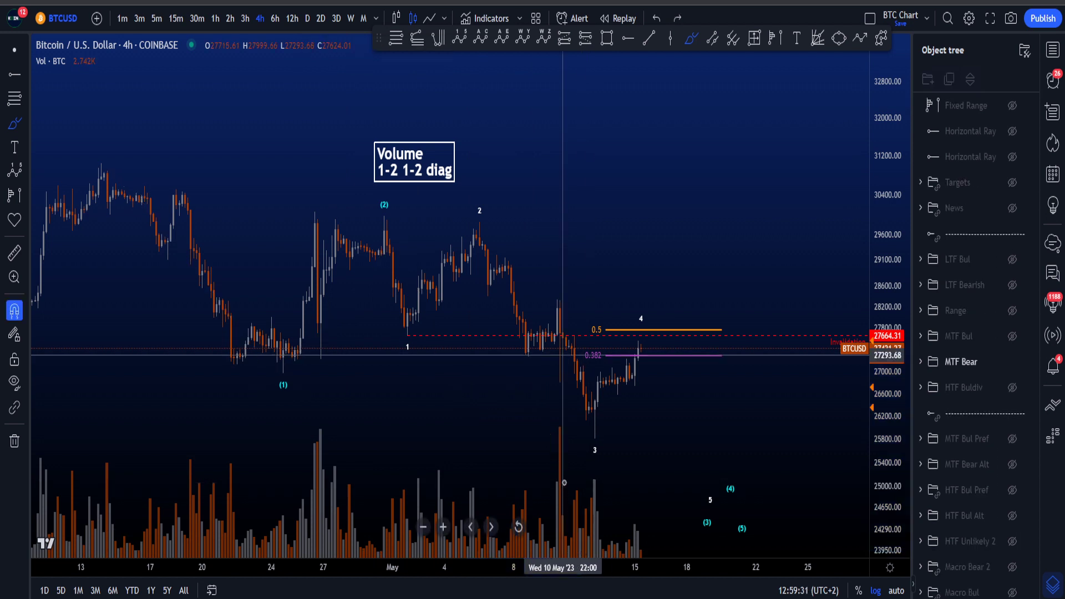
# Circle the lows at wave 1 and wave (1) with the brush to compare them, and undo the strokes.
pyautogui.moveTo(425, 316)
pyautogui.mouseDown()
pyautogui.moveTo(271, 361)
pyautogui.moveTo(308, 370)
pyautogui.mouseUp()
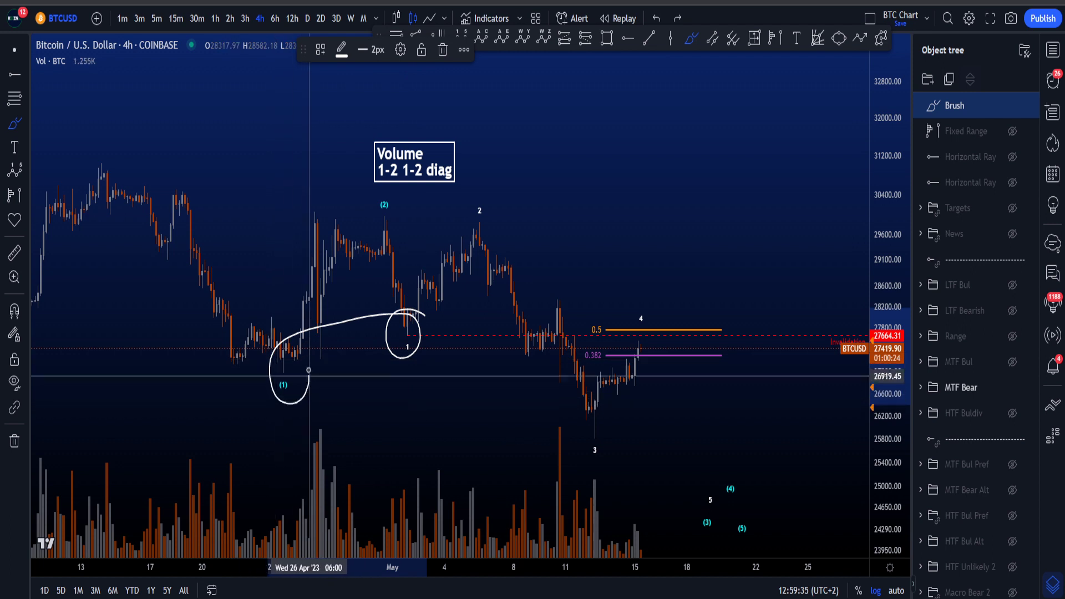
pyautogui.hotkey('ctrl', 'z')
pyautogui.moveTo(408, 334)
pyautogui.mouseDown()
pyautogui.moveTo(295, 380)
pyautogui.moveTo(413, 333)
pyautogui.mouseUp()
pyautogui.hotkey('ctrl', 'z')
# Circle the area between the current price and the 0.5 level below the wave 4 label, and undo the circle.
pyautogui.moveTo(897, 517)
pyautogui.mouseDown()
pyautogui.moveTo(885, 472)
pyautogui.moveTo(882, 486)
pyautogui.moveTo(888, 444)
pyautogui.mouseUp()
pyautogui.scroll(2, 790, 452)
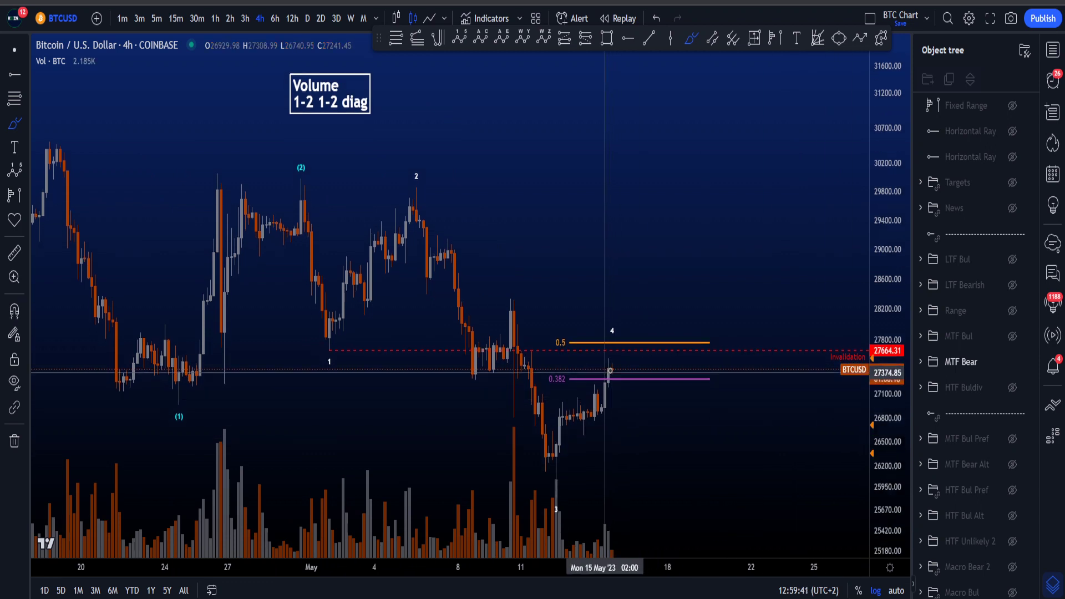
pyautogui.moveTo(604, 369); pyautogui.dragTo(605, 371)
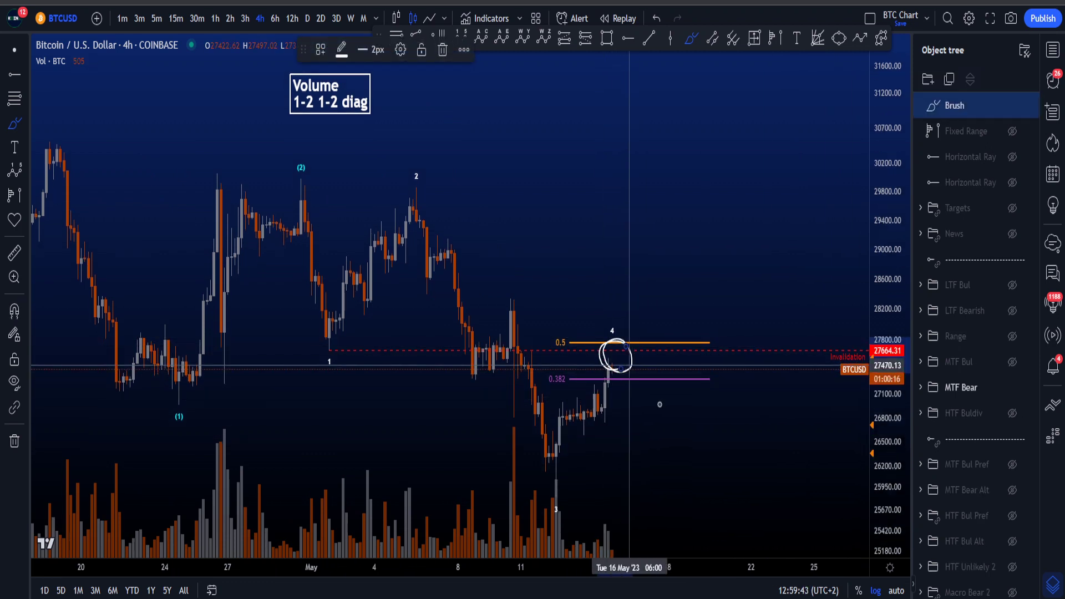
pyautogui.hotkey('ctrl', 'z')
# Trace the five-wave diagonal from (2) through wave 4 and down past 5 with the brush, and undo the path.
pyautogui.moveTo(877, 348); pyautogui.dragTo(889, 417)
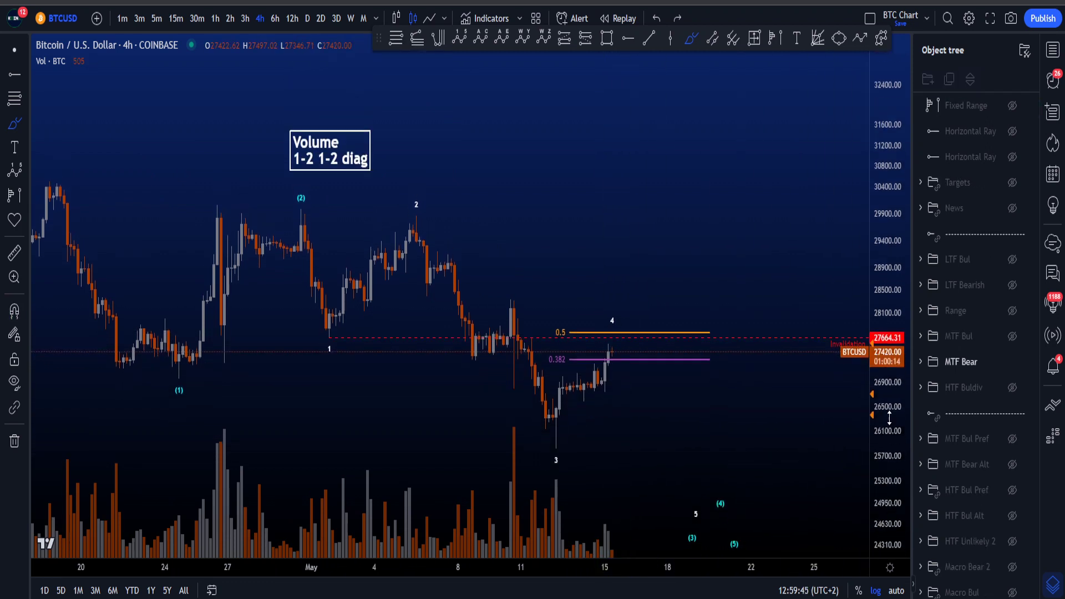
pyautogui.scroll(-1, 734, 355)
pyautogui.moveTo(885, 377); pyautogui.dragTo(885, 404)
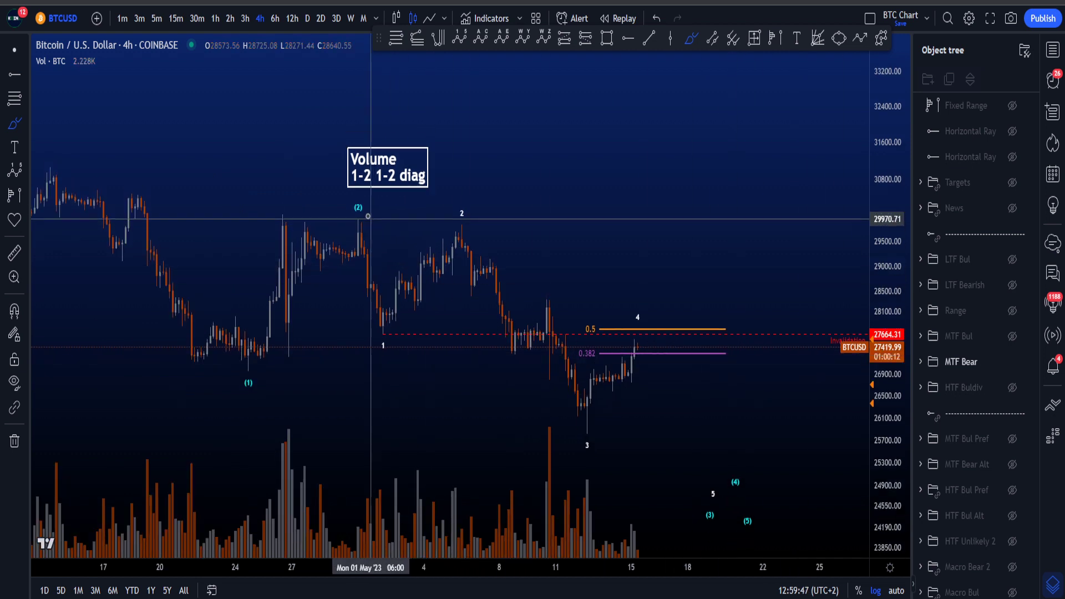
pyautogui.moveTo(367, 217)
pyautogui.mouseDown()
pyautogui.moveTo(381, 320)
pyautogui.moveTo(587, 405)
pyautogui.moveTo(729, 531)
pyautogui.mouseUp()
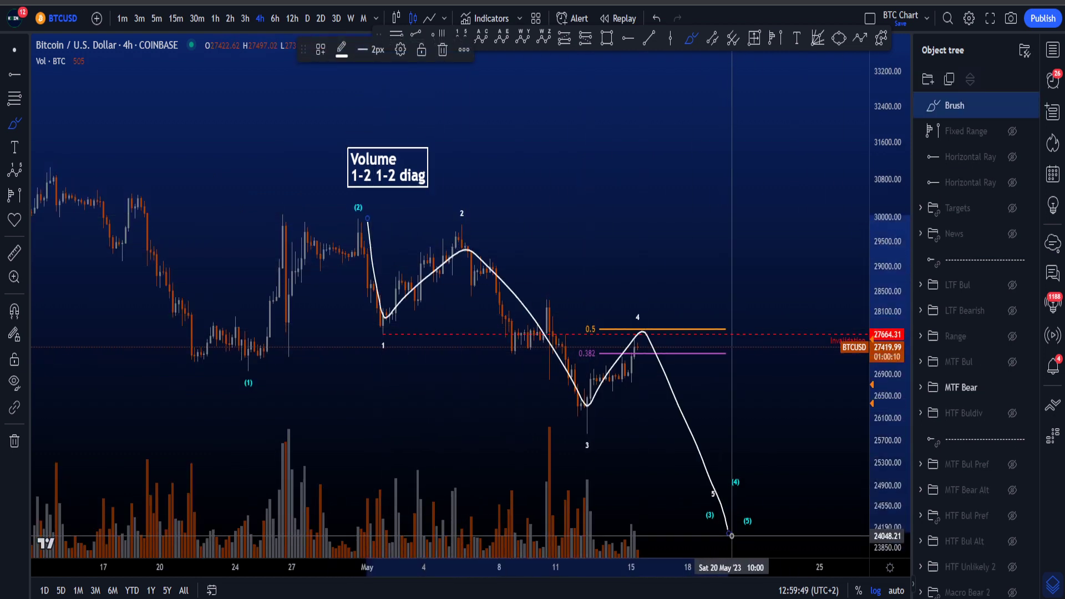
pyautogui.hotkey('ctrl', 'z')
# Circle the wave 4 label, link it to a loop around the drop from (2) to 1, and delete the brush marking.
pyautogui.moveTo(643, 308); pyautogui.dragTo(631, 342)
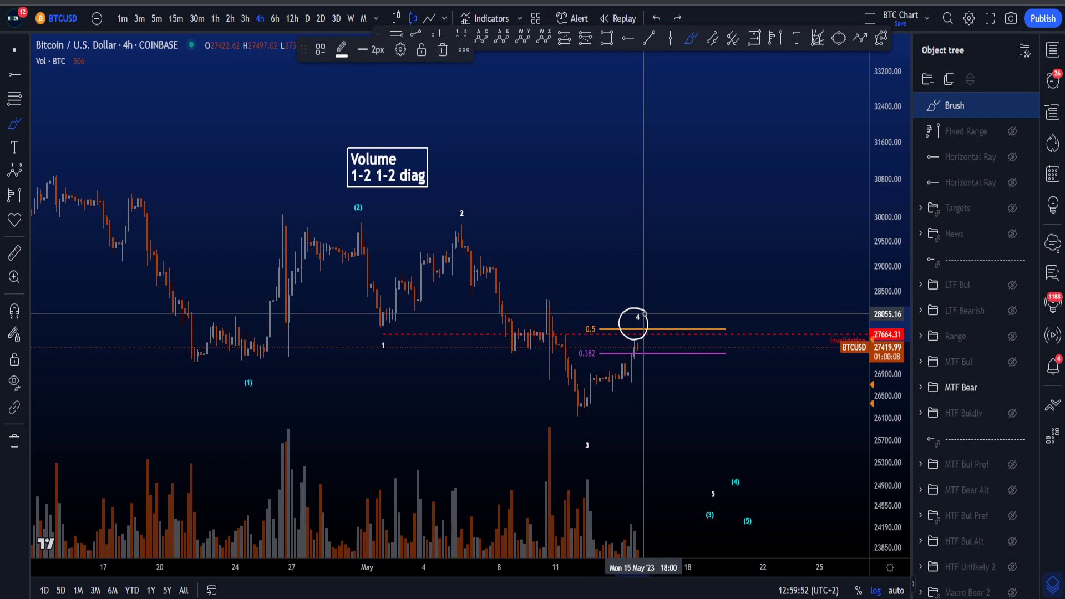
pyautogui.moveTo(350, 254)
pyautogui.mouseDown()
pyautogui.moveTo(372, 244)
pyautogui.moveTo(395, 345)
pyautogui.mouseUp()
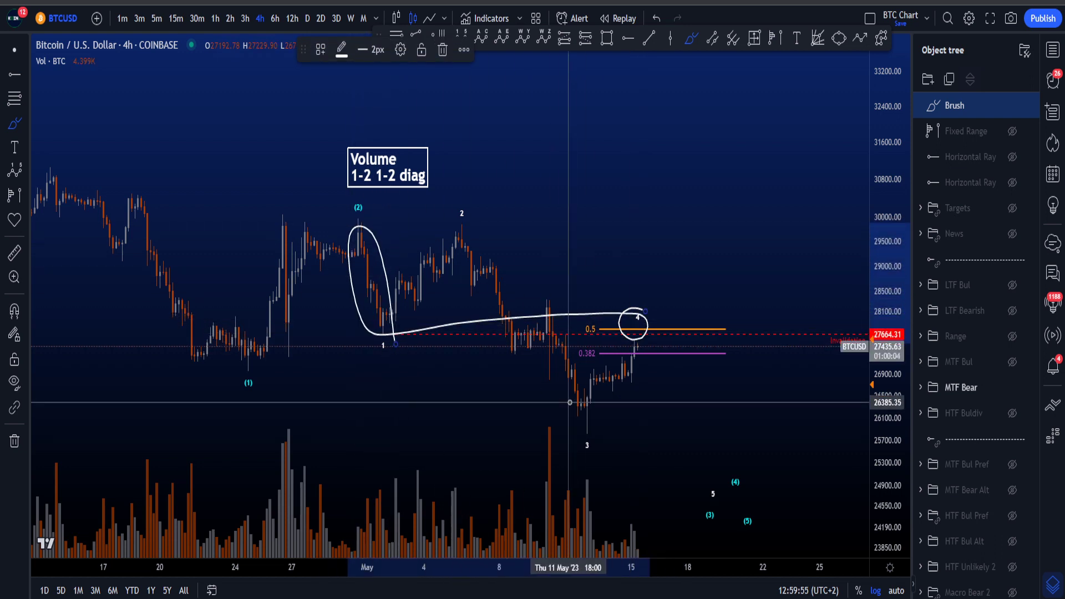
pyautogui.press('Delete')
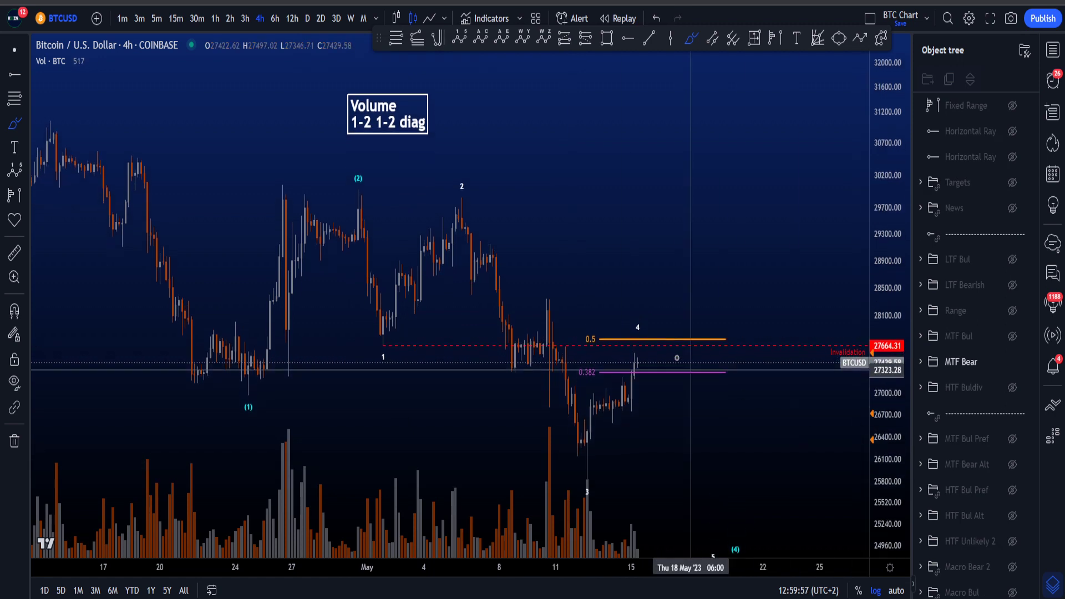
# Brush circles around the price below the wave 4 label and the area near the 0.382 and 0.5 levels, undoing each one.
pyautogui.moveTo(632, 364); pyautogui.dragTo(646, 337)
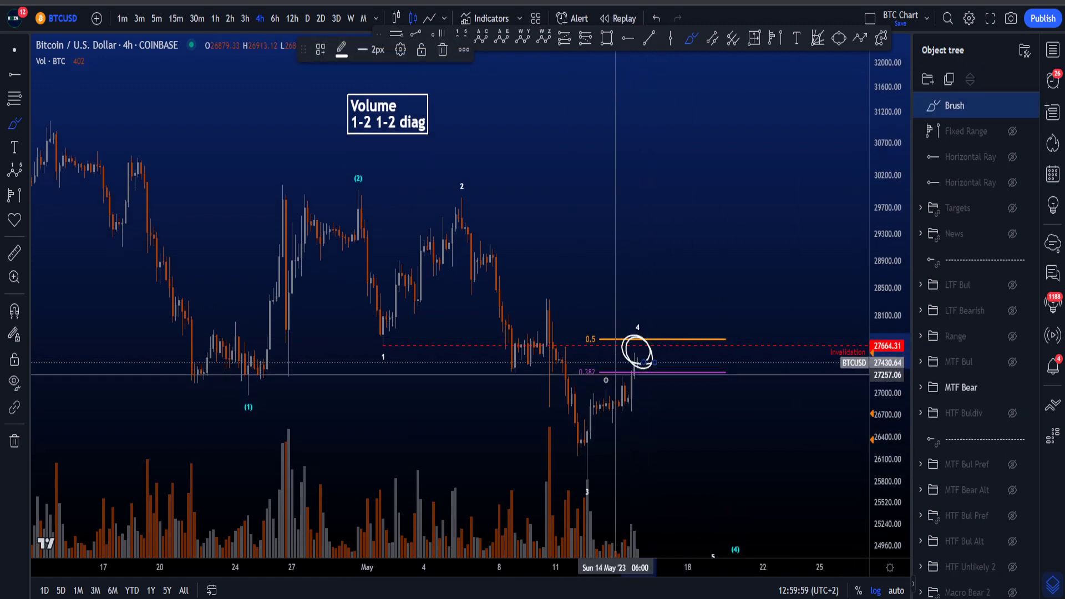
pyautogui.hotkey('ctrl', 'z')
pyautogui.moveTo(603, 365); pyautogui.dragTo(587, 392)
pyautogui.hotkey('ctrl', 'z')
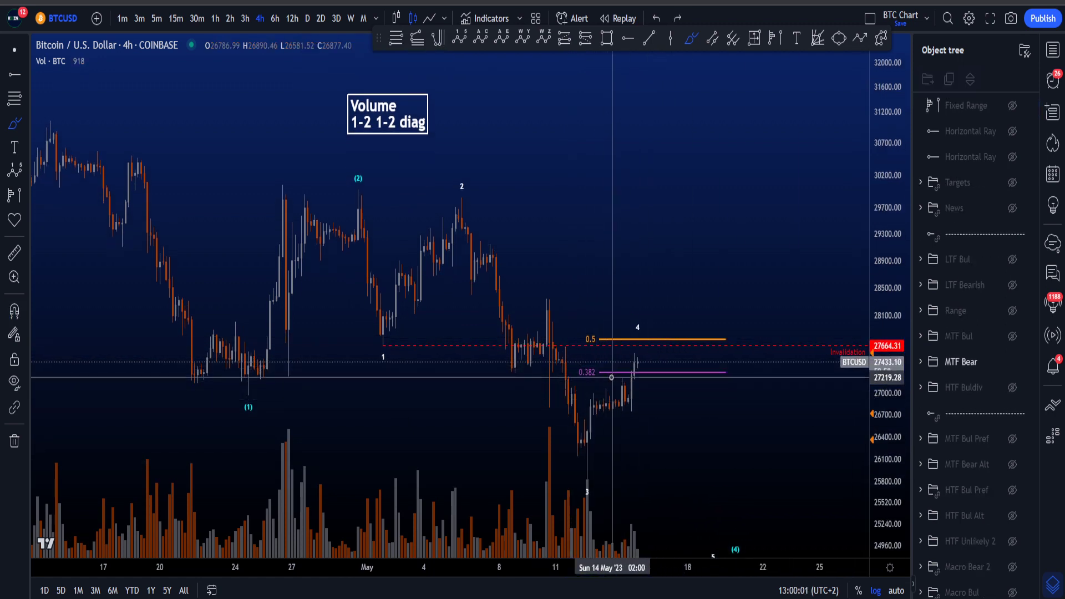
pyautogui.moveTo(604, 330); pyautogui.dragTo(602, 351)
pyautogui.hotkey('ctrl', 'z')
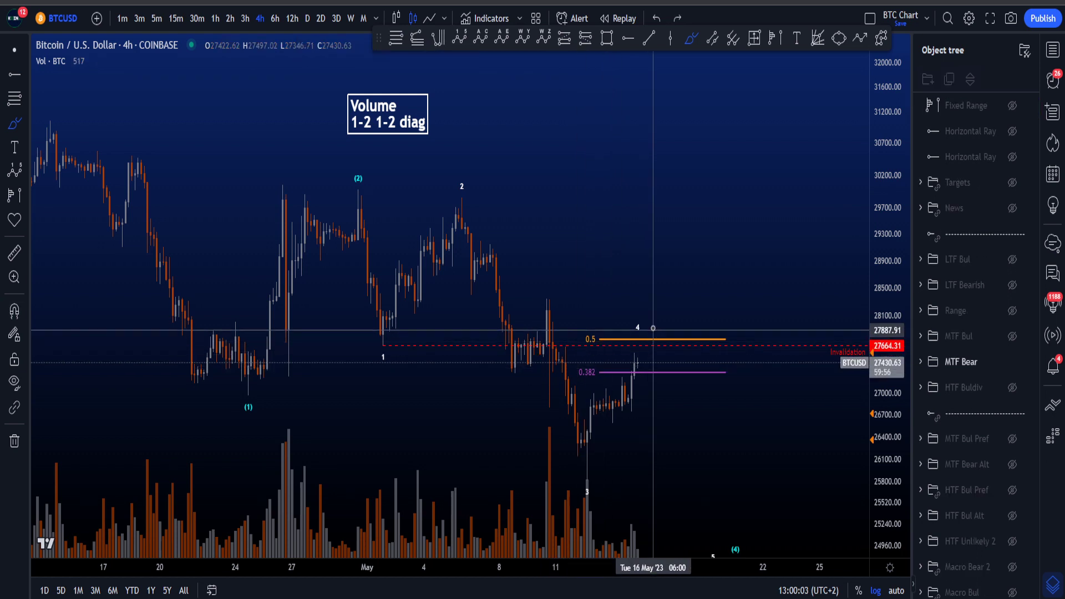
# Brush marks below the wave 4 label, along the red invalidation line, and across the 0.5 level, undoing each one.
pyautogui.moveTo(647, 320); pyautogui.dragTo(603, 331)
pyautogui.hotkey('ctrl', 'z')
pyautogui.hotkey('ctrl', 'z')
pyautogui.hotkey('ctrl', 'y')
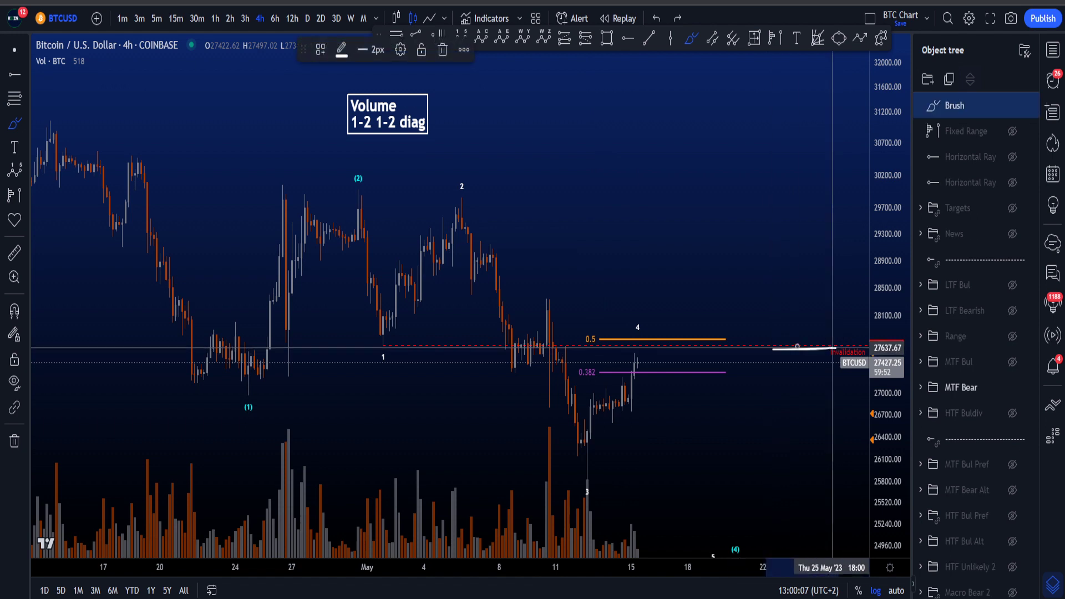
pyautogui.hotkey('ctrl', 'z')
pyautogui.moveTo(650, 342); pyautogui.dragTo(643, 339)
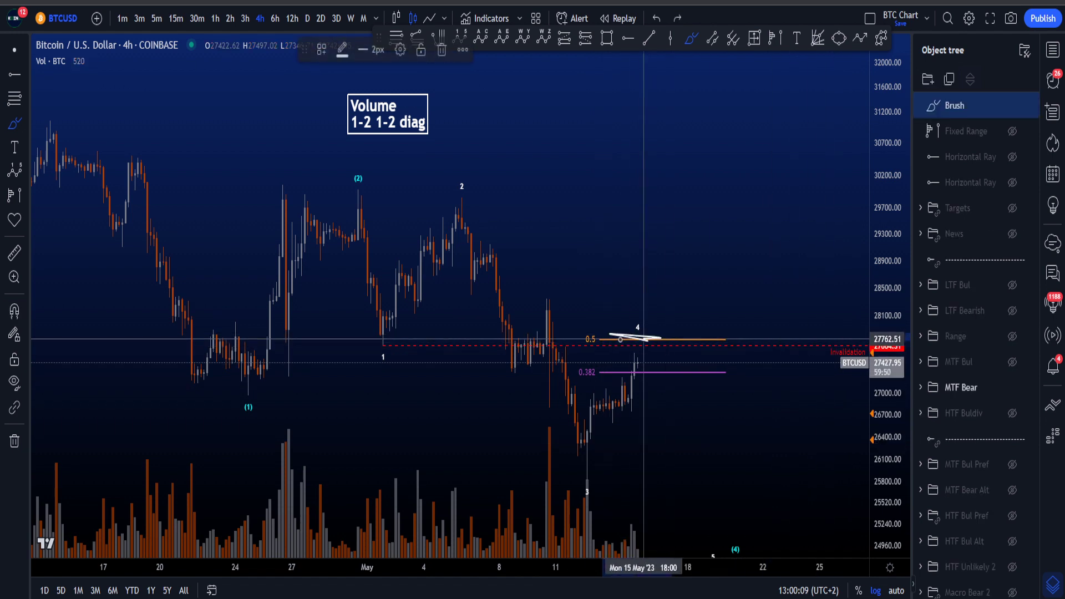
pyautogui.hotkey('ctrl', 'z')
# Brush a path from (2) down toward 5 and a mark from the current price toward the invalidation line, undoing both.
pyautogui.moveTo(337, 197)
pyautogui.mouseDown()
pyautogui.moveTo(527, 324)
pyautogui.moveTo(708, 482)
pyautogui.mouseUp()
pyautogui.hotkey('ctrl', 'z')
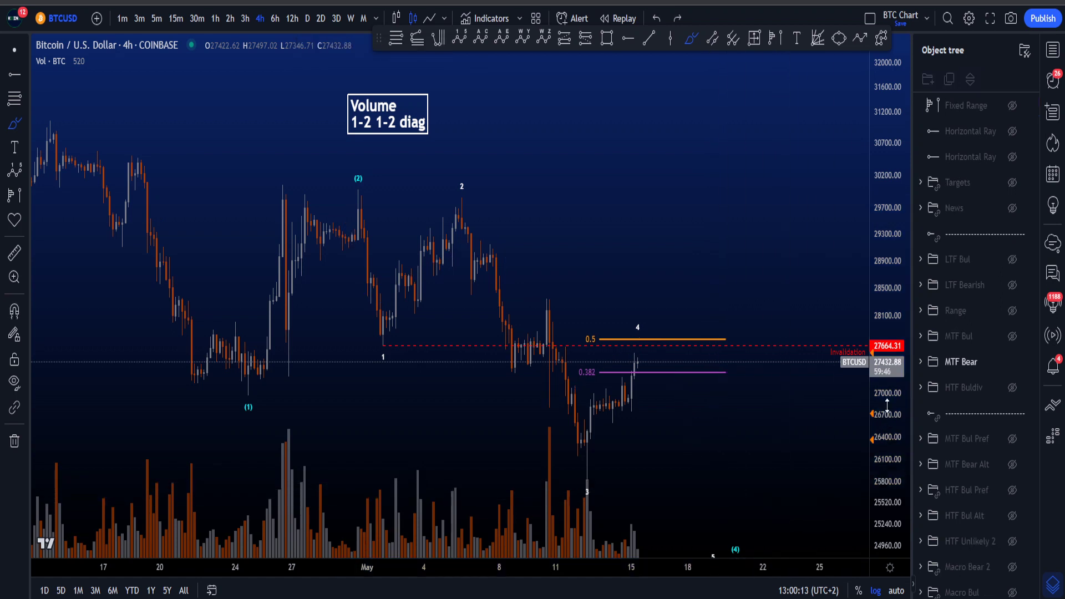
pyautogui.moveTo(889, 409); pyautogui.dragTo(891, 423)
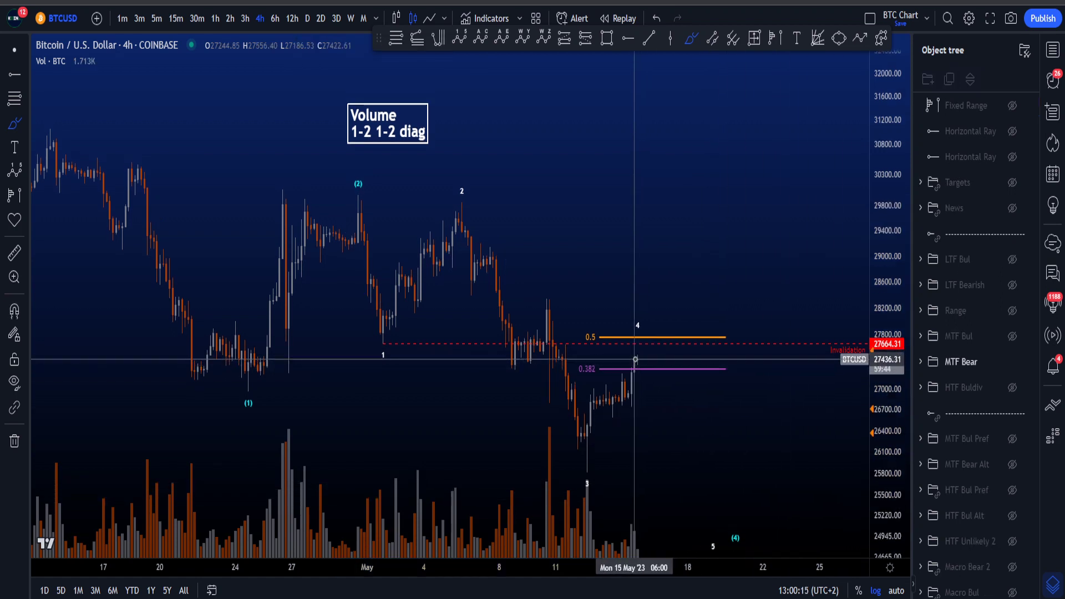
pyautogui.moveTo(632, 362)
pyautogui.mouseDown()
pyautogui.moveTo(659, 344)
pyautogui.moveTo(688, 348)
pyautogui.mouseUp()
pyautogui.hotkey('ctrl', 'z')
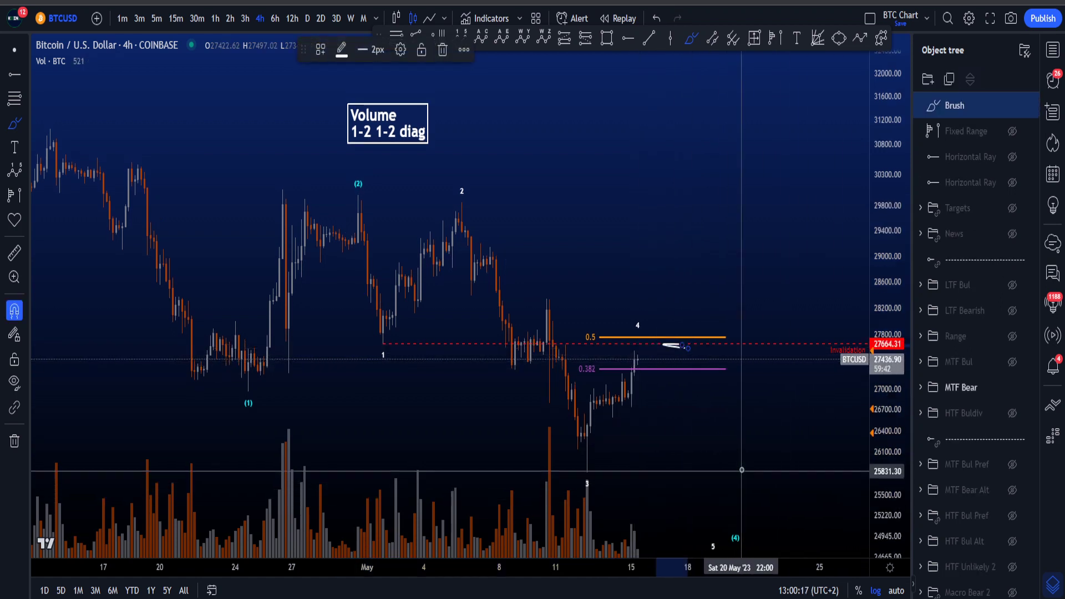
pyautogui.hotkey('ctrl', 'z')
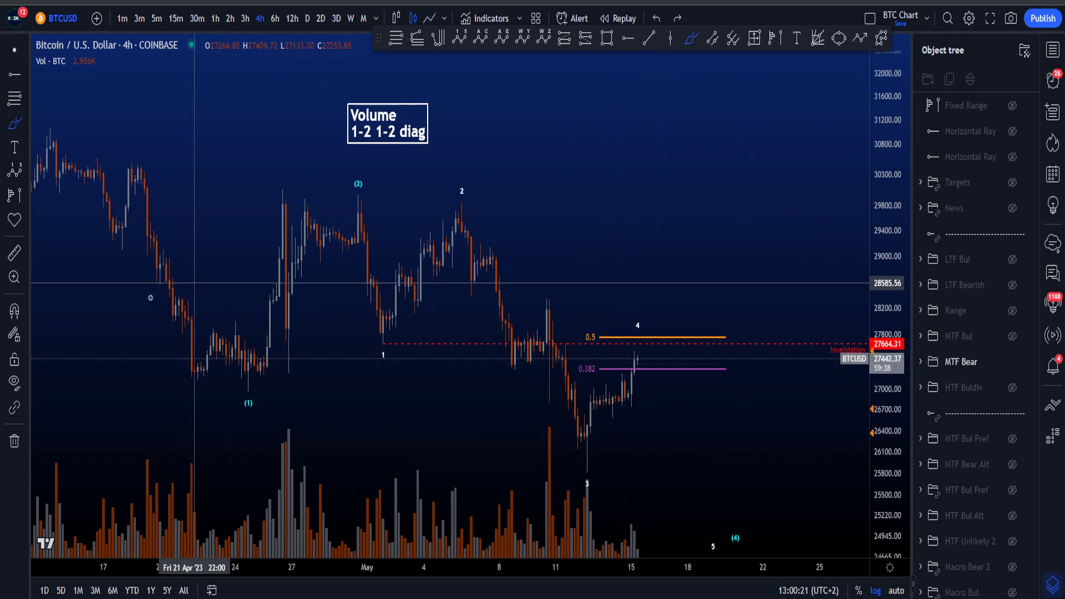
# Brush a path from the mid-April decline down toward 5 and mark the current price, removing both markings.
pyautogui.moveTo(138, 305)
pyautogui.mouseDown()
pyautogui.moveTo(340, 291)
pyautogui.moveTo(687, 530)
pyautogui.mouseUp()
pyautogui.press('Delete')
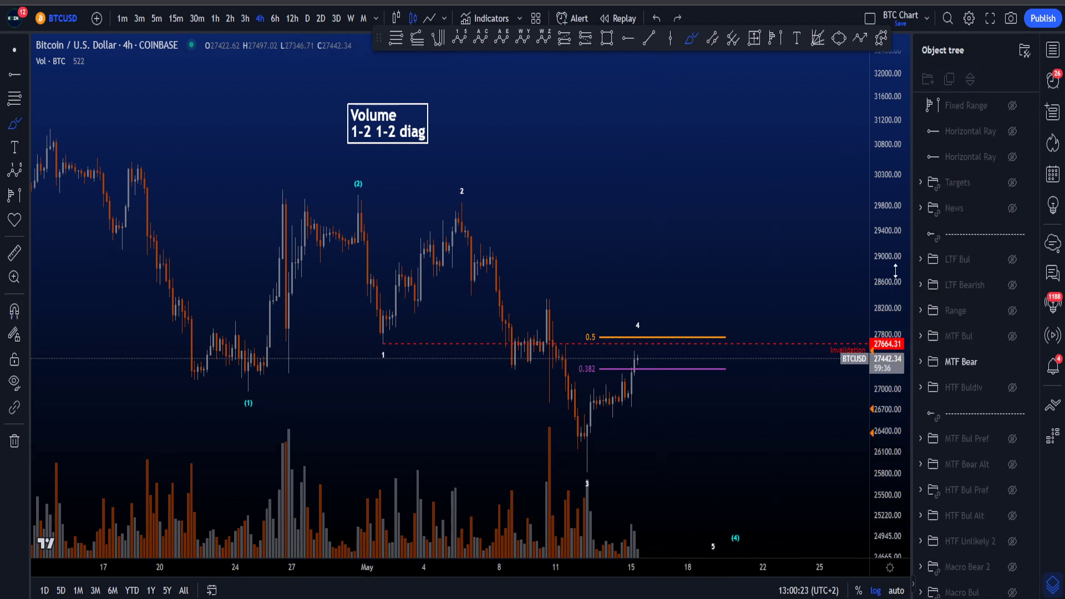
pyautogui.scroll(-3, 808, 401)
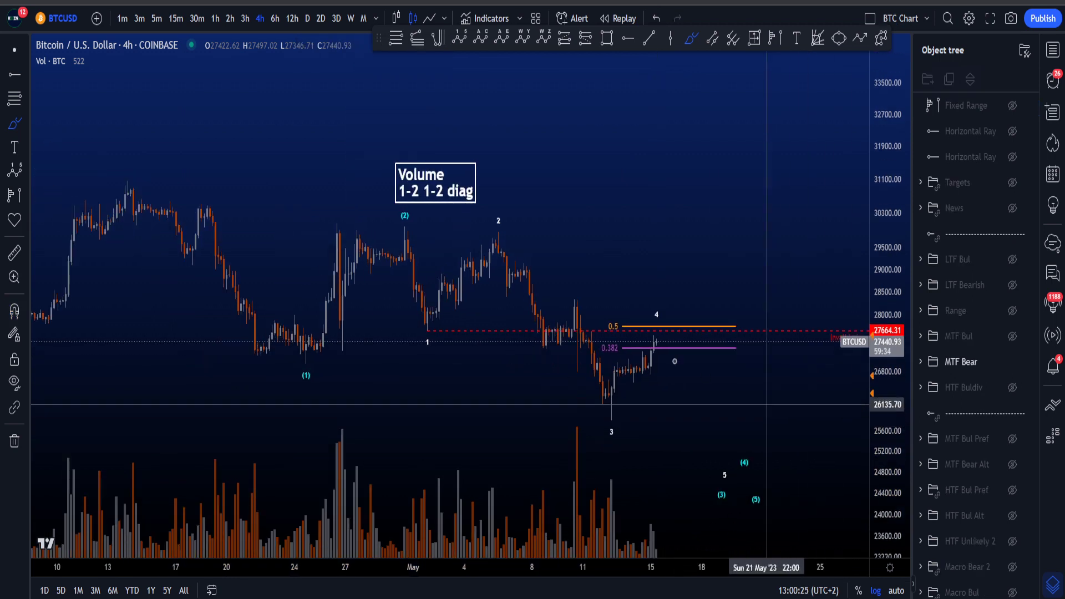
pyautogui.moveTo(647, 338); pyautogui.dragTo(647, 340)
pyautogui.hotkey('ctrl', 'z')
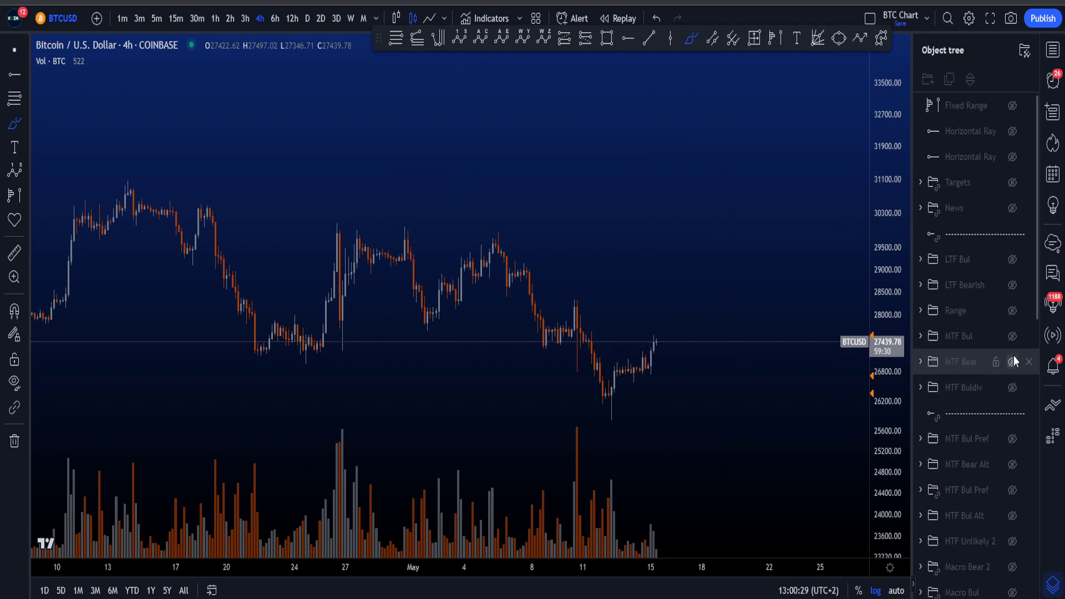
# Show the MTF Bul drawing group in place of MTF Bear, with its A-B-C labels and target box in view.
pyautogui.click(1012, 336)
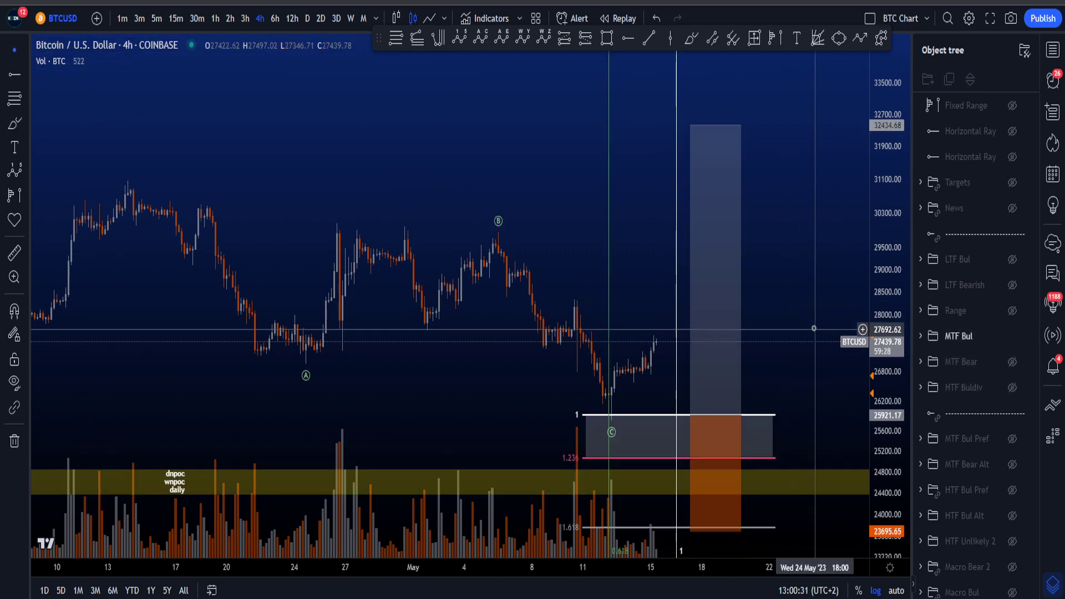
pyautogui.moveTo(813, 327); pyautogui.dragTo(767, 304)
pyautogui.moveTo(894, 277); pyautogui.dragTo(894, 309)
pyautogui.moveTo(781, 260); pyautogui.dragTo(761, 276)
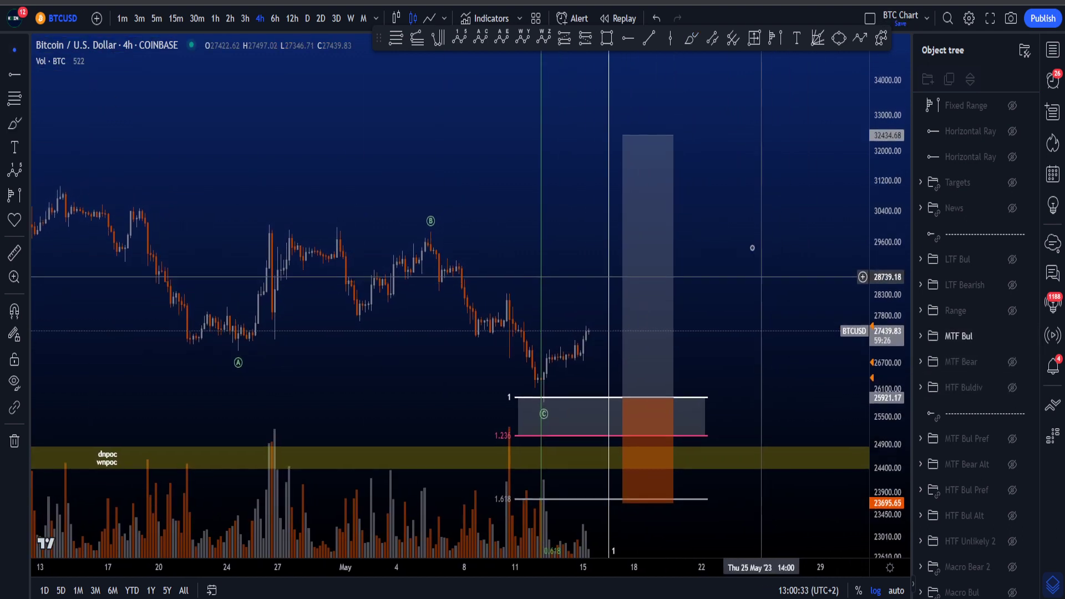
# Trace the correction from the mid-April high through A and B toward C with the brush, and undo the path.
pyautogui.click(689, 43)
pyautogui.scroll(-2, 577, 294)
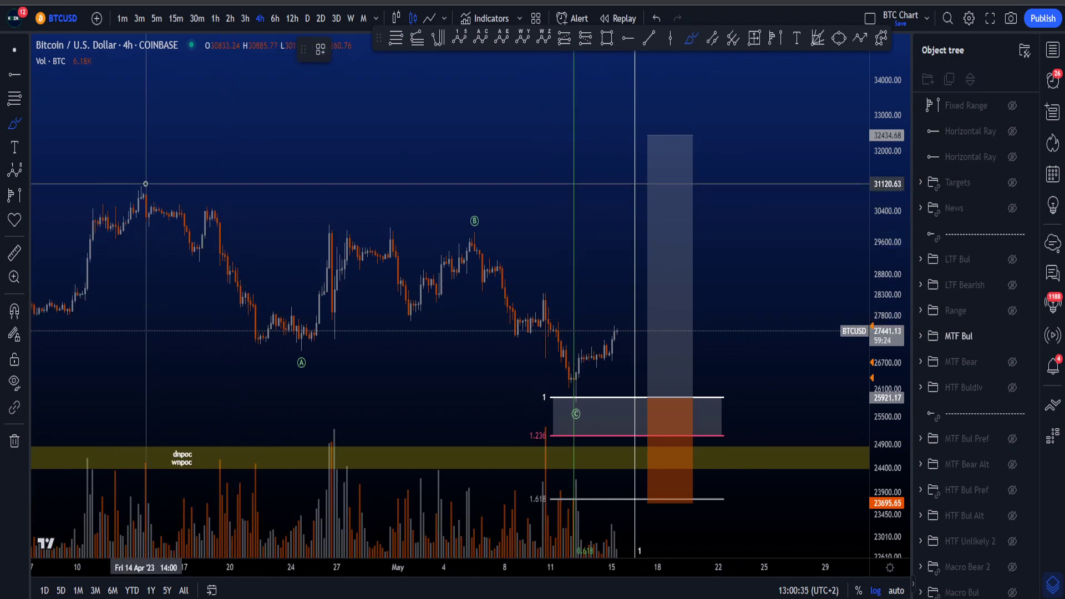
pyautogui.moveTo(145, 183)
pyautogui.mouseDown()
pyautogui.moveTo(298, 361)
pyautogui.moveTo(441, 281)
pyautogui.mouseUp()
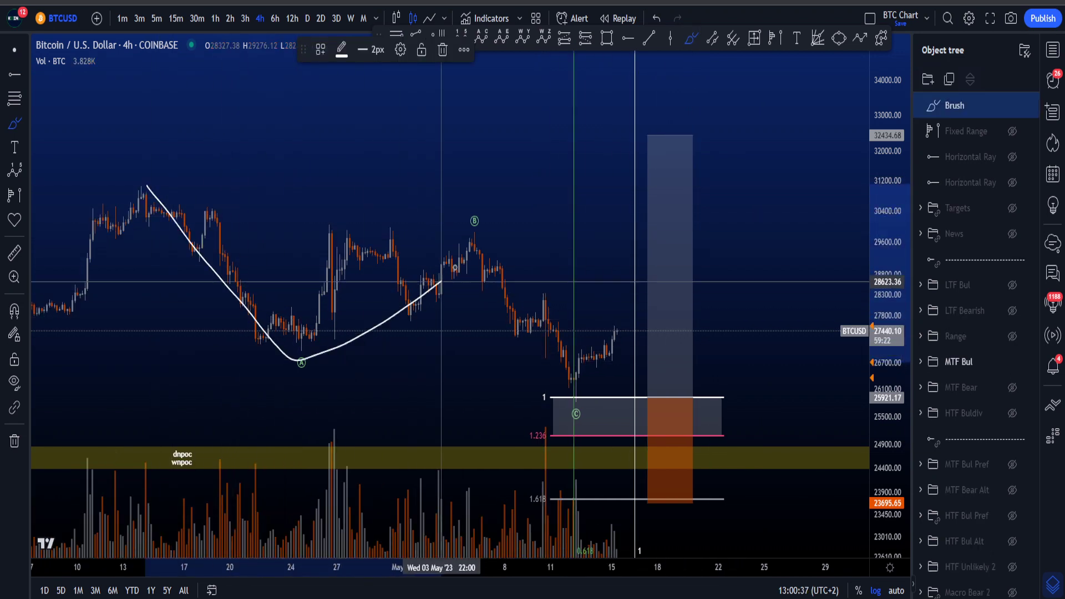
pyautogui.moveTo(485, 248); pyautogui.dragTo(502, 283)
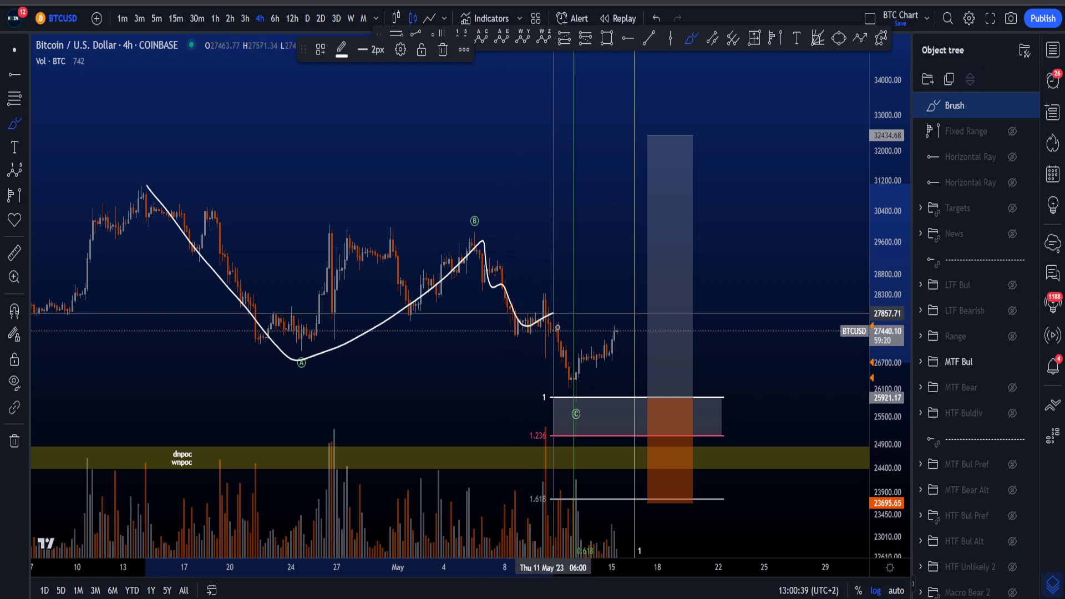
pyautogui.hotkey('ctrl', 'z')
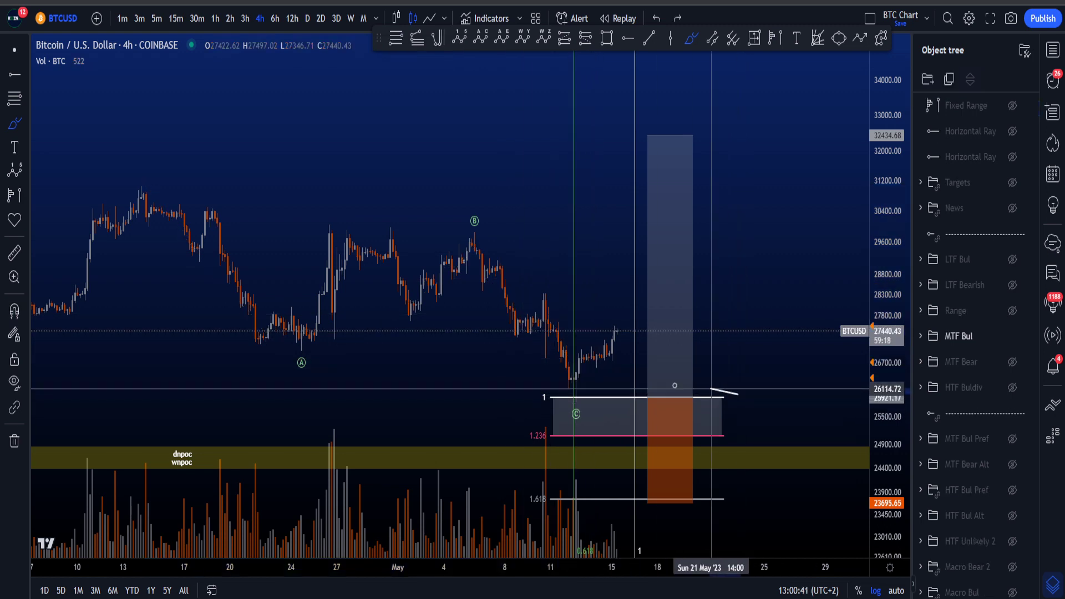
# Circle the gray zone between the 1 and 1.236 levels around C with the brush, and undo the circle.
pyautogui.moveTo(711, 388)
pyautogui.mouseDown()
pyautogui.moveTo(530, 426)
pyautogui.moveTo(663, 447)
pyautogui.moveTo(721, 391)
pyautogui.mouseUp()
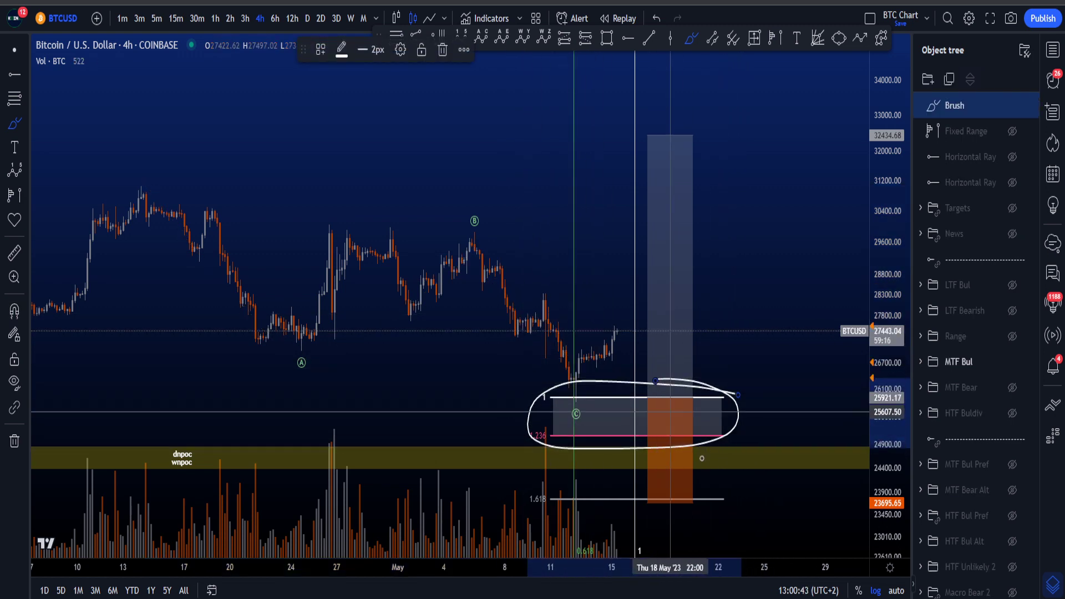
pyautogui.hotkey('ctrl', 'z')
pyautogui.moveTo(899, 423); pyautogui.dragTo(762, 433)
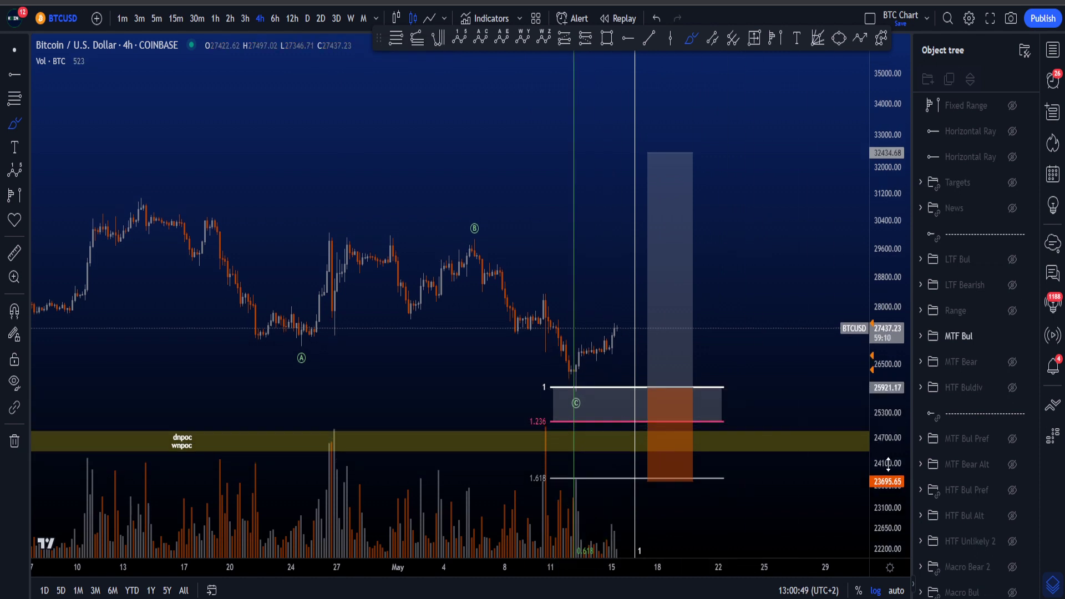
# Brush loops around the drop from B to C and the drop from the April high to A, undoing each one.
pyautogui.moveTo(488, 232)
pyautogui.mouseDown()
pyautogui.moveTo(588, 397)
pyautogui.moveTo(466, 266)
pyautogui.moveTo(513, 249)
pyautogui.mouseUp()
pyautogui.hotkey('ctrl', 'z')
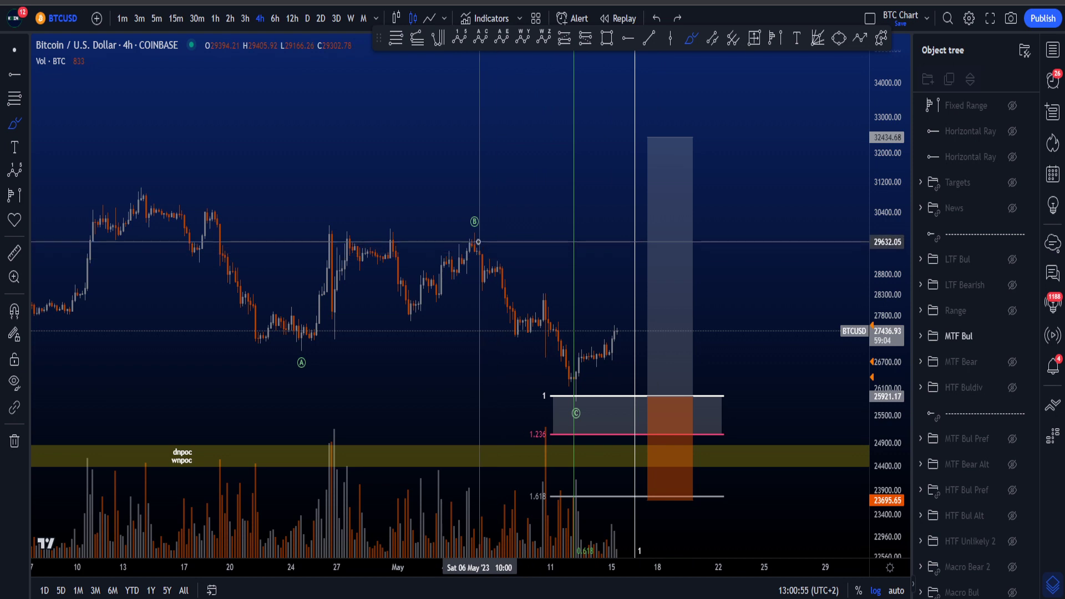
pyautogui.moveTo(480, 244)
pyautogui.mouseDown()
pyautogui.moveTo(572, 351)
pyautogui.moveTo(577, 396)
pyautogui.moveTo(475, 255)
pyautogui.mouseUp()
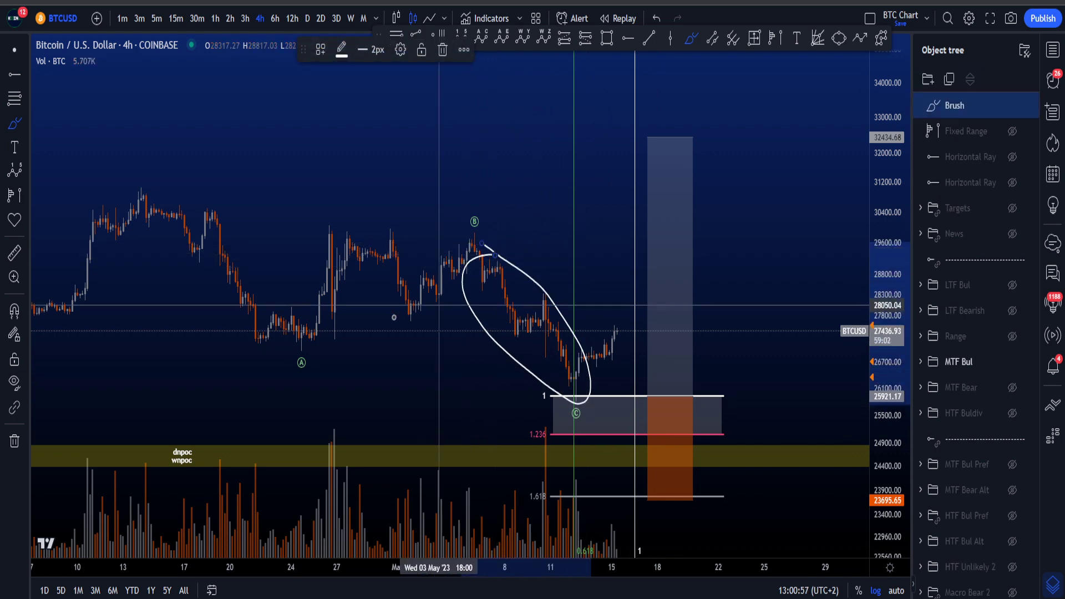
pyautogui.hotkey('ctrl', 'z')
pyautogui.moveTo(313, 364)
pyautogui.mouseDown()
pyautogui.moveTo(237, 214)
pyautogui.moveTo(256, 360)
pyautogui.mouseUp()
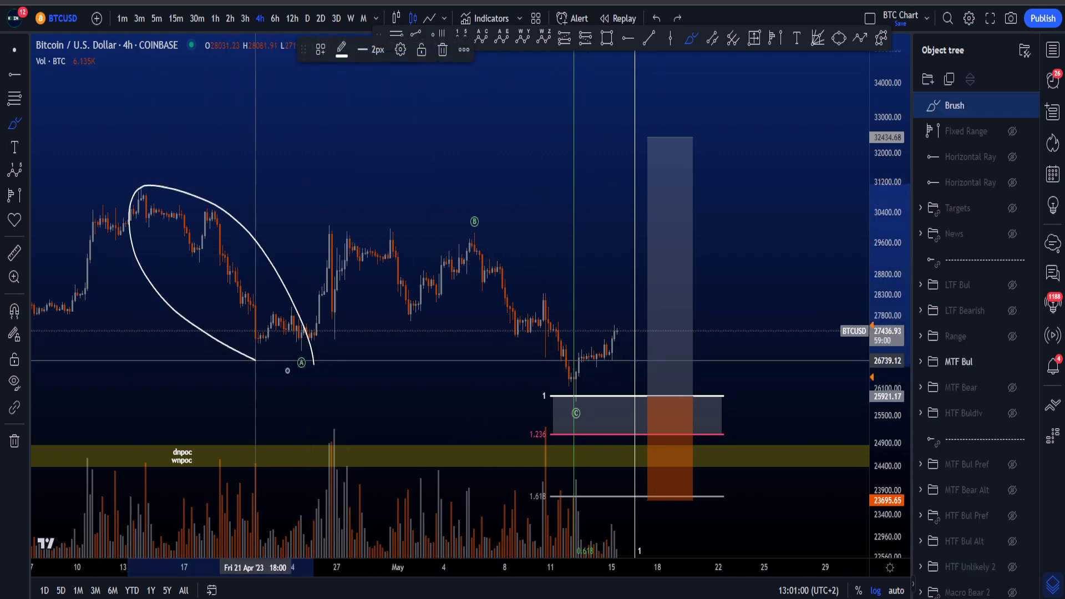
pyautogui.hotkey('ctrl', 'z')
# Circle and link the volume bars under the drops into C and A, add another brush mark from the volume bars, and undo the markings.
pyautogui.moveTo(592, 475)
pyautogui.mouseDown()
pyautogui.moveTo(513, 472)
pyautogui.moveTo(575, 499)
pyautogui.moveTo(567, 474)
pyautogui.mouseUp()
pyautogui.moveTo(468, 474)
pyautogui.mouseDown()
pyautogui.moveTo(194, 456)
pyautogui.moveTo(233, 459)
pyautogui.moveTo(175, 487)
pyautogui.mouseUp()
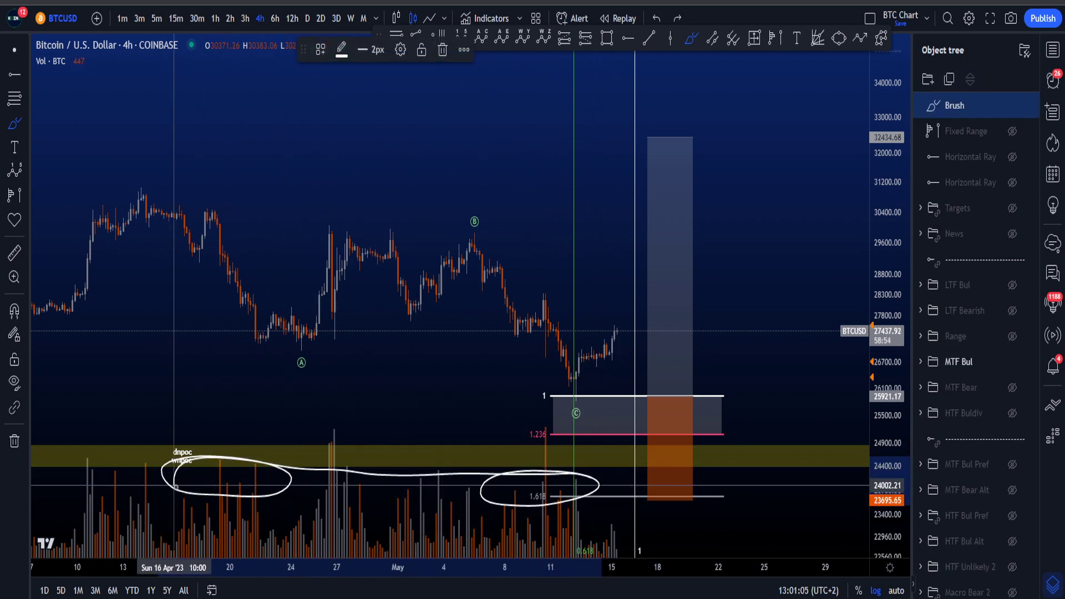
pyautogui.hotkey('ctrl', 'z')
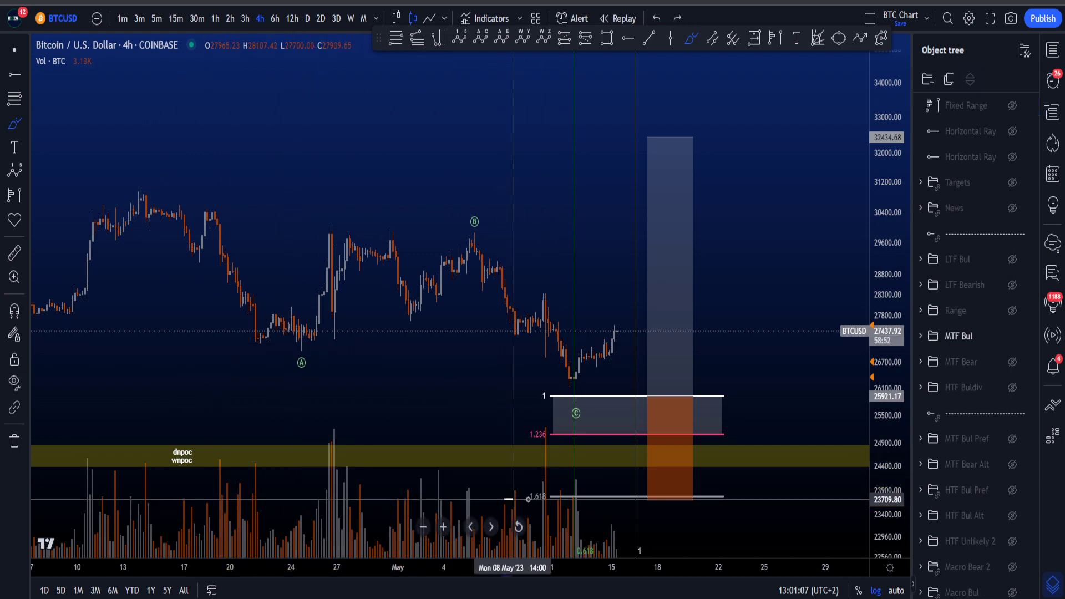
pyautogui.moveTo(505, 500); pyautogui.dragTo(630, 339)
pyautogui.hotkey('ctrl', 'z')
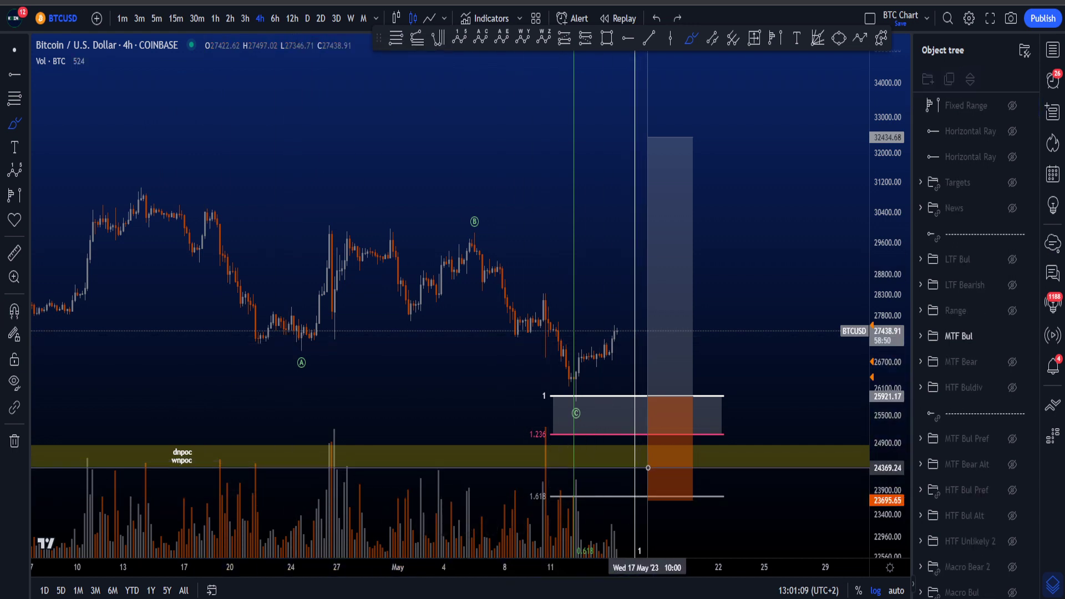
# Brush a mark around the price decline starting at B, and undo it.
pyautogui.moveTo(885, 502); pyautogui.dragTo(885, 486)
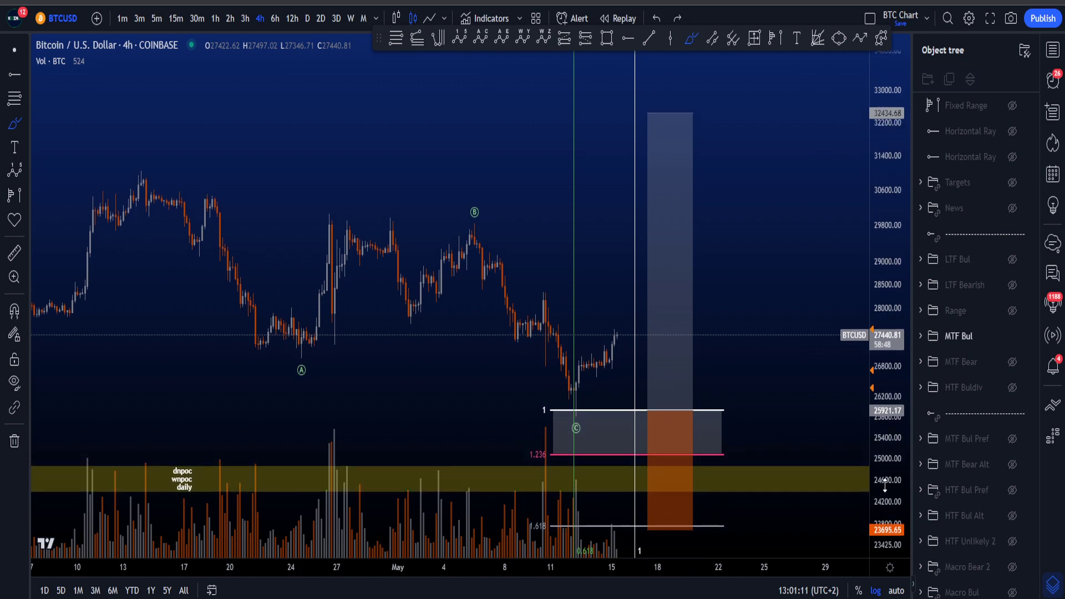
pyautogui.moveTo(471, 223)
pyautogui.mouseDown()
pyautogui.moveTo(563, 292)
pyautogui.moveTo(582, 416)
pyautogui.moveTo(464, 277)
pyautogui.mouseUp()
pyautogui.hotkey('ctrl', 'z')
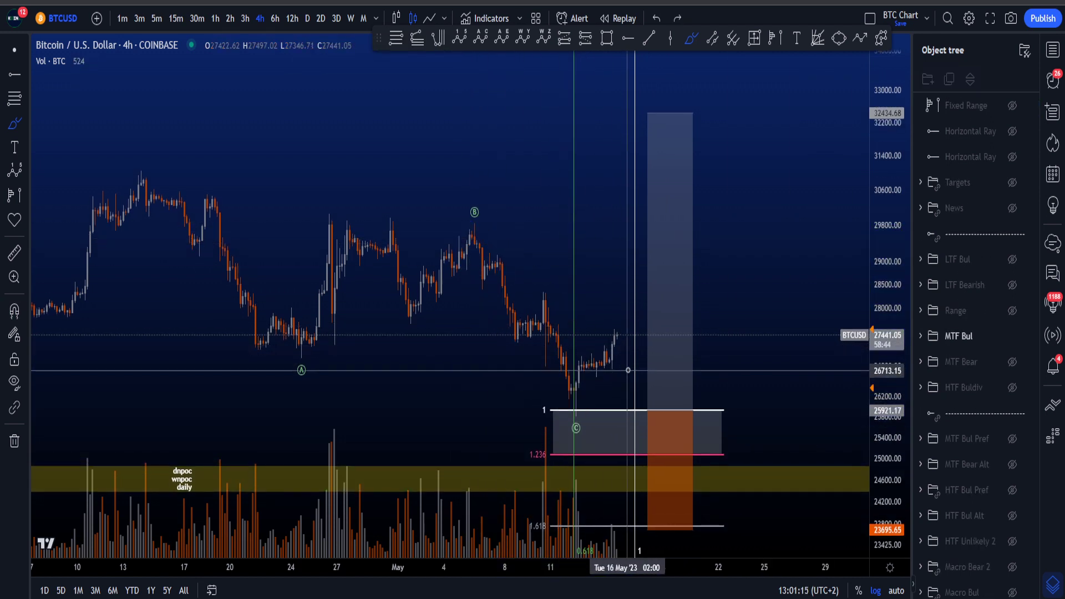
pyautogui.hotkey('ctrl', 'z')
# Hide the volume indicator, then circle the low at C with the brush and undo the circle.
pyautogui.click(75, 61)
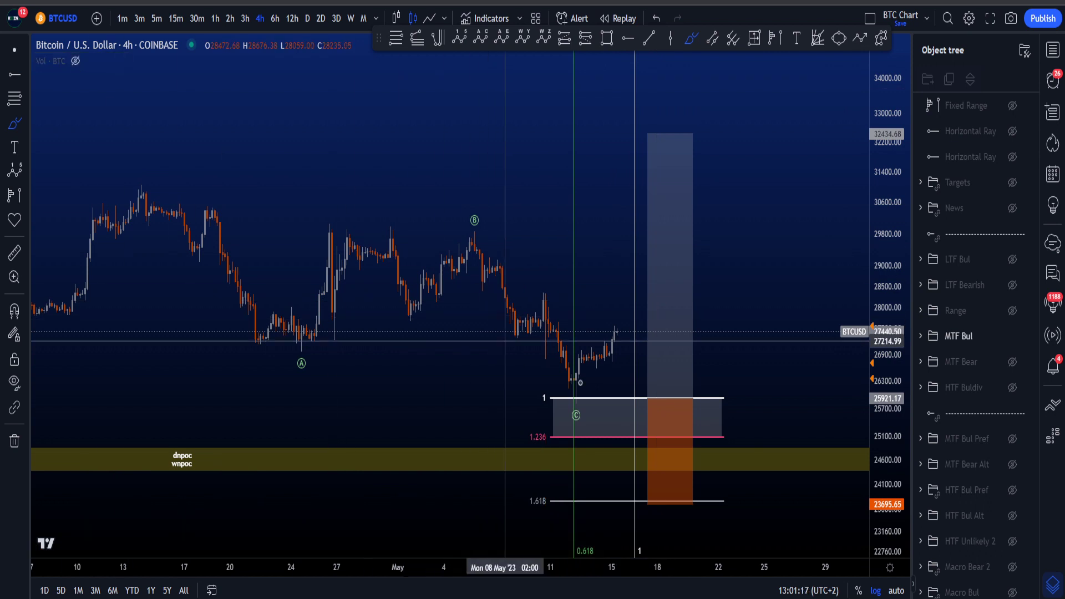
pyautogui.moveTo(566, 391); pyautogui.dragTo(577, 391)
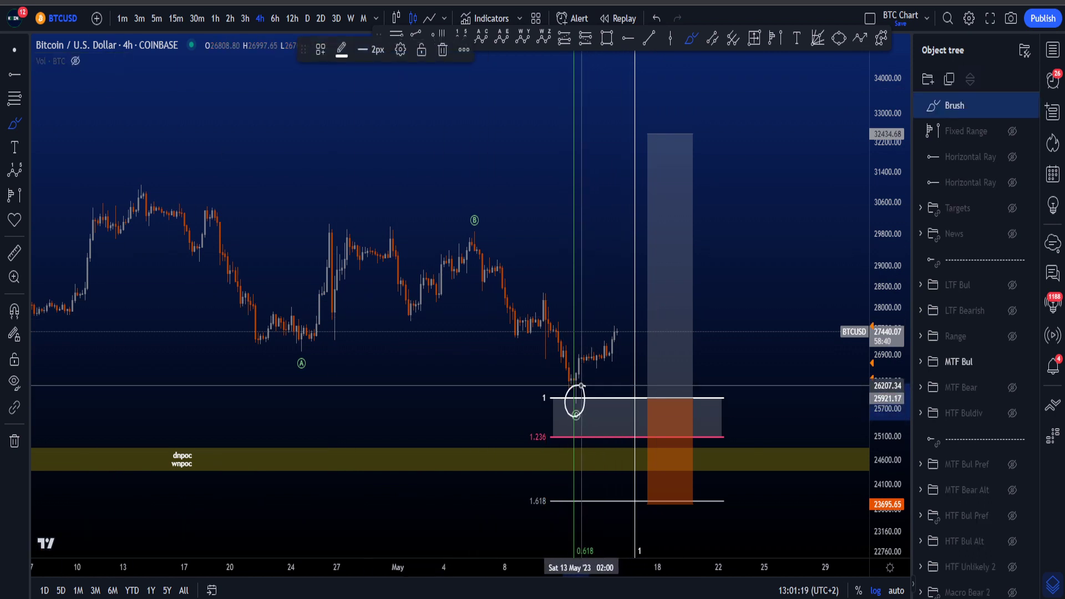
pyautogui.hotkey('ctrl', 'z')
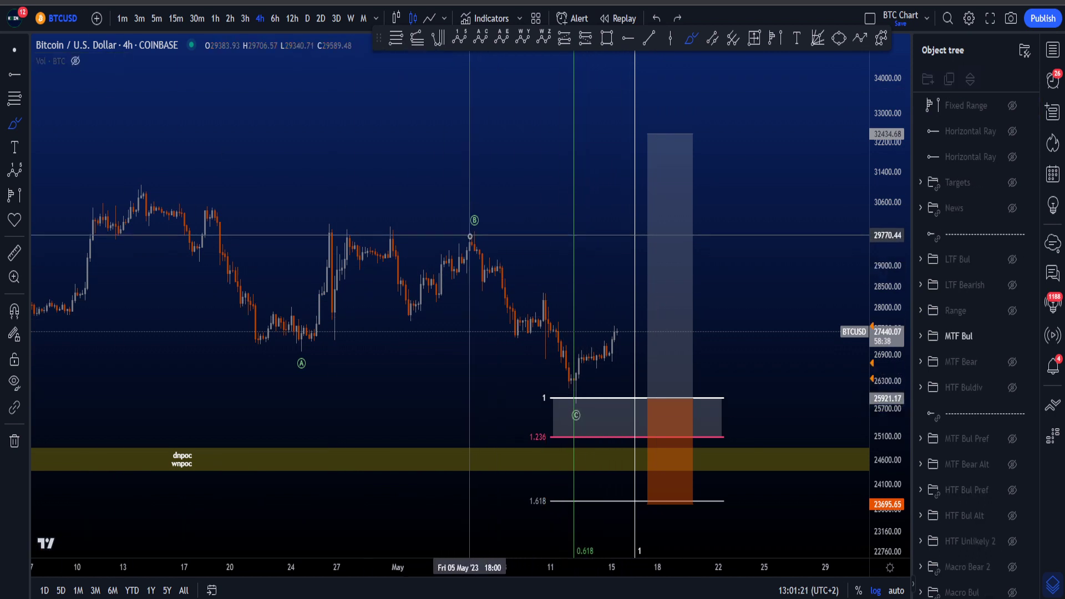
# Brush a line from B down to C and another from the mid-April high down to A, undoing each one.
pyautogui.moveTo(474, 239); pyautogui.dragTo(574, 407)
pyautogui.hotkey('ctrl', 'z')
pyautogui.moveTo(142, 185); pyautogui.dragTo(321, 355)
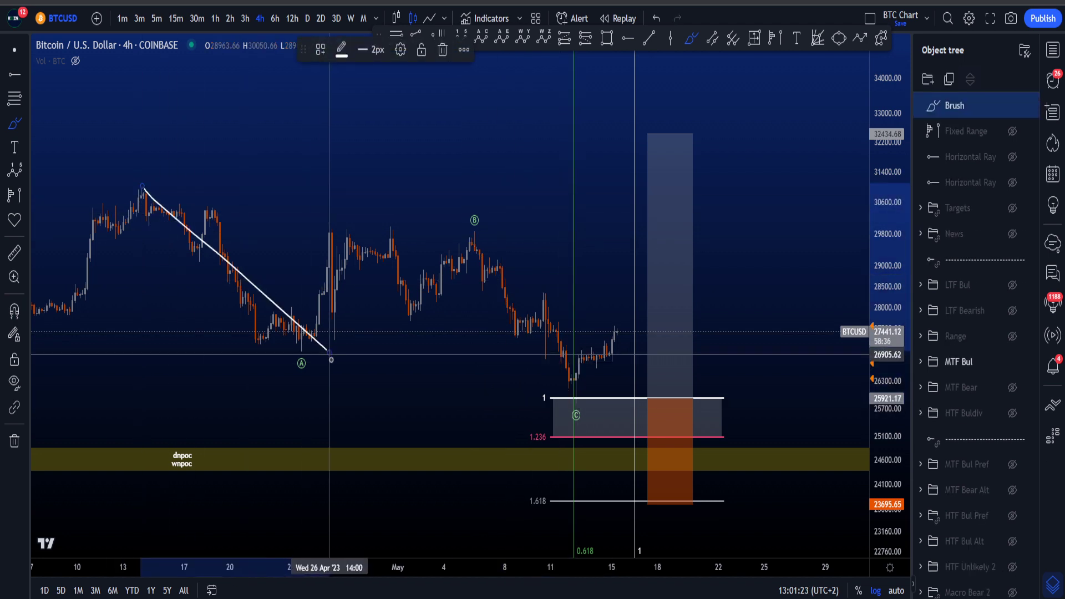
pyautogui.hotkey('ctrl', 'z')
# Brush around the decline from B and loop around the earlier decline into A, undoing both markings.
pyautogui.moveTo(483, 242)
pyautogui.mouseDown()
pyautogui.moveTo(571, 349)
pyautogui.moveTo(531, 371)
pyautogui.moveTo(478, 244)
pyautogui.mouseUp()
pyautogui.hotkey('ctrl', 'z')
pyautogui.moveTo(185, 219)
pyautogui.mouseDown()
pyautogui.moveTo(297, 285)
pyautogui.moveTo(166, 221)
pyautogui.mouseUp()
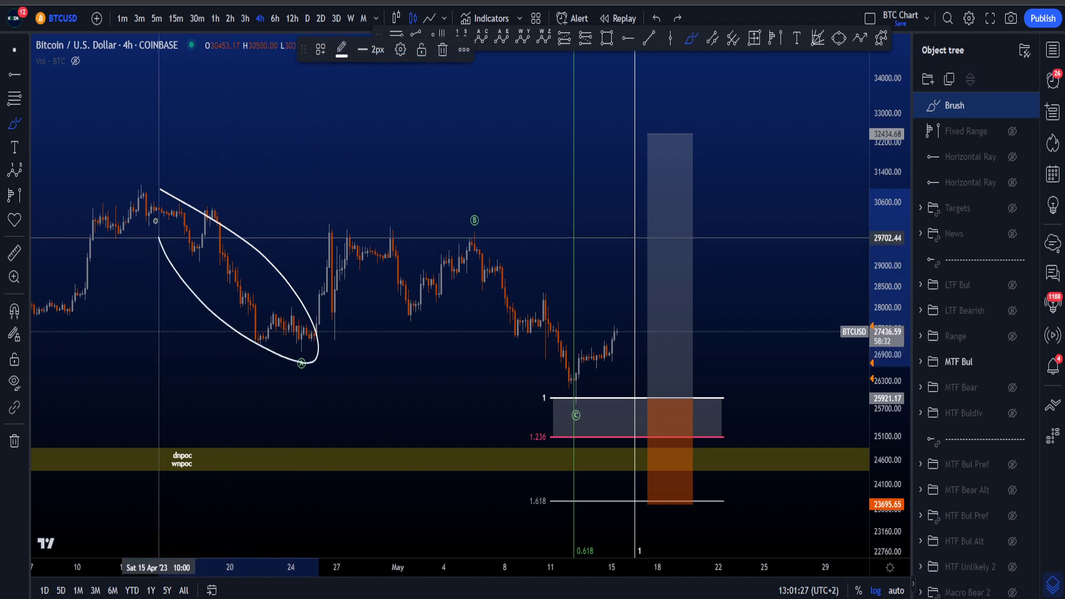
pyautogui.hotkey('ctrl', 'z')
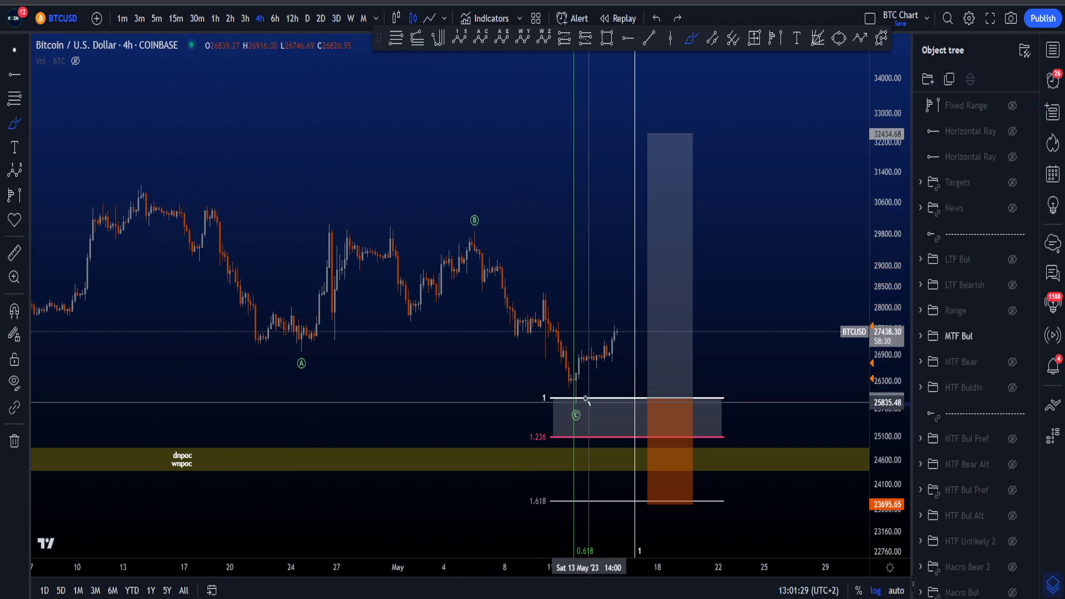
# Brush marks at the C low and around the 0.618 and 1 time labels, undoing each one.
pyautogui.moveTo(587, 401); pyautogui.dragTo(583, 415)
pyautogui.hotkey('ctrl', 'z')
pyautogui.moveTo(589, 527)
pyautogui.mouseDown()
pyautogui.moveTo(564, 554)
pyautogui.moveTo(591, 526)
pyautogui.moveTo(742, 549)
pyautogui.moveTo(724, 557)
pyautogui.moveTo(720, 530)
pyautogui.mouseUp()
pyautogui.hotkey('ctrl', 'z')
# Trace the move from the April high through A to B and the full A-B-C path with the brush, deleting both.
pyautogui.moveTo(150, 190)
pyautogui.mouseDown()
pyautogui.moveTo(302, 351)
pyautogui.moveTo(486, 228)
pyautogui.mouseUp()
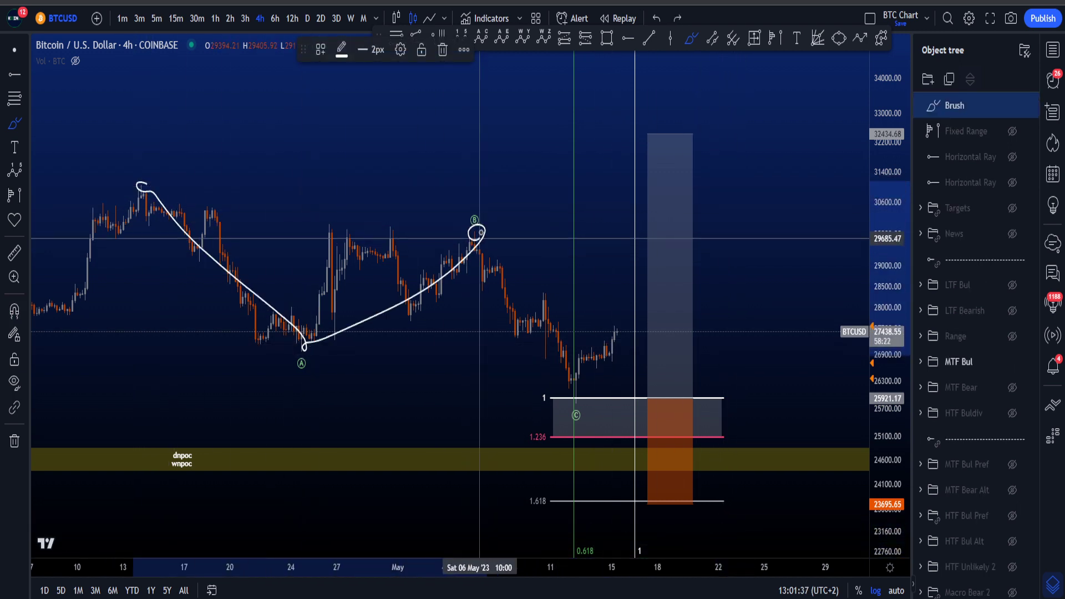
pyautogui.press('Delete')
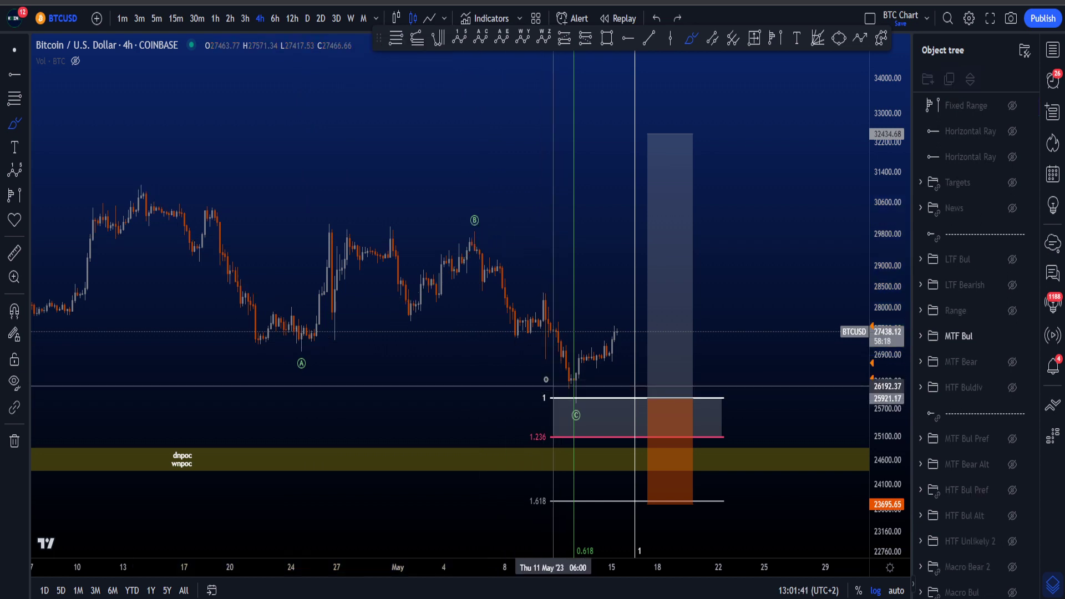
pyautogui.moveTo(191, 218); pyautogui.dragTo(432, 254)
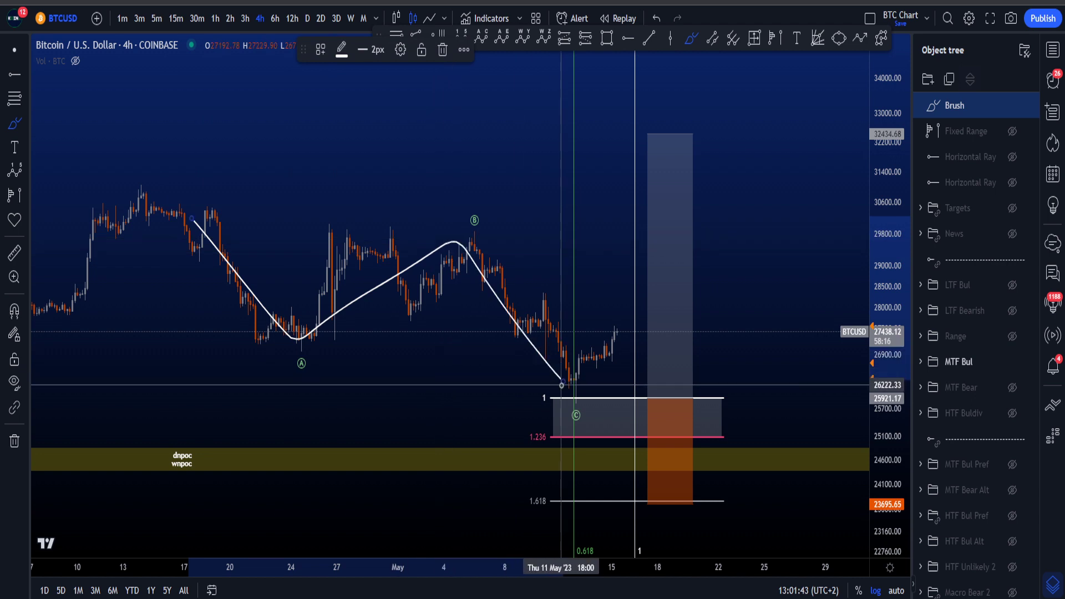
pyautogui.press('Delete')
# Circle the target zone around C with the brush and delete it, and delete the rising curve toward the 2022 Range Highs.
pyautogui.moveTo(655, 396); pyautogui.dragTo(574, 469)
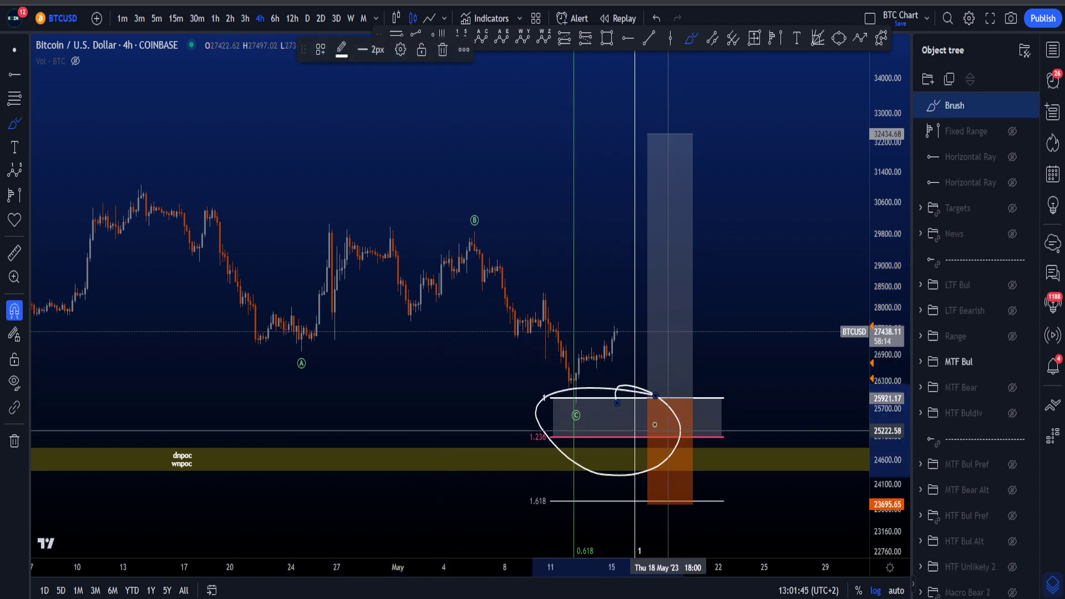
pyautogui.press('Delete')
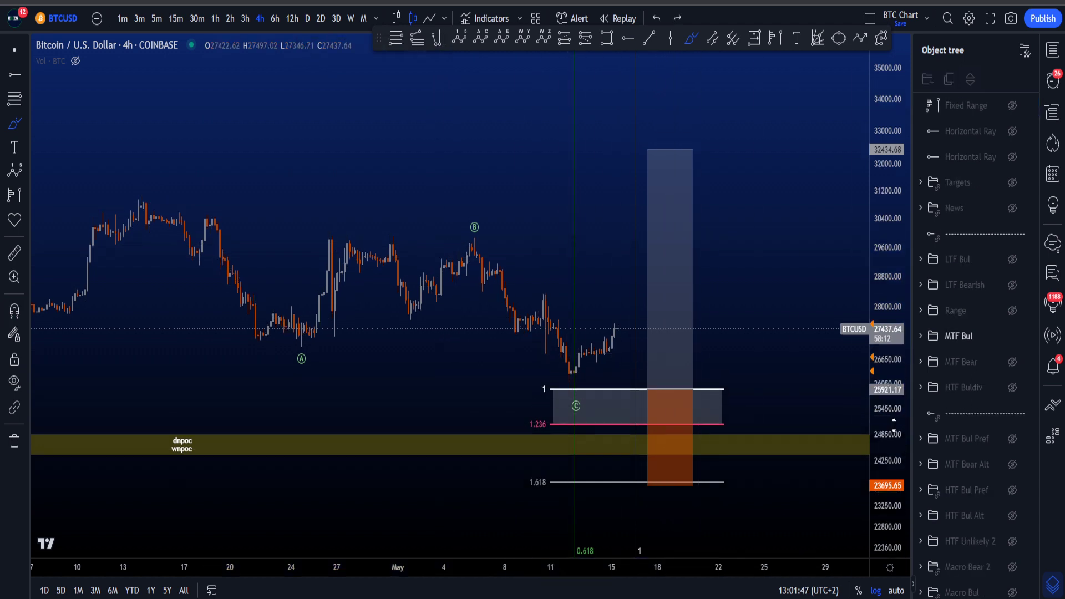
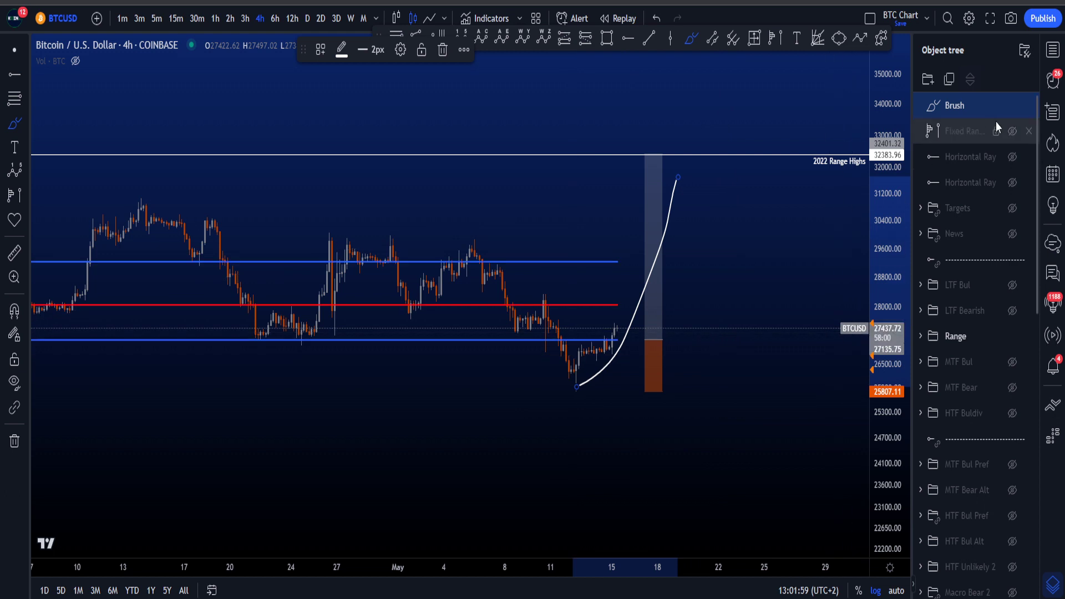
pyautogui.click(1027, 105)
pyautogui.scroll(-4, 796, 294)
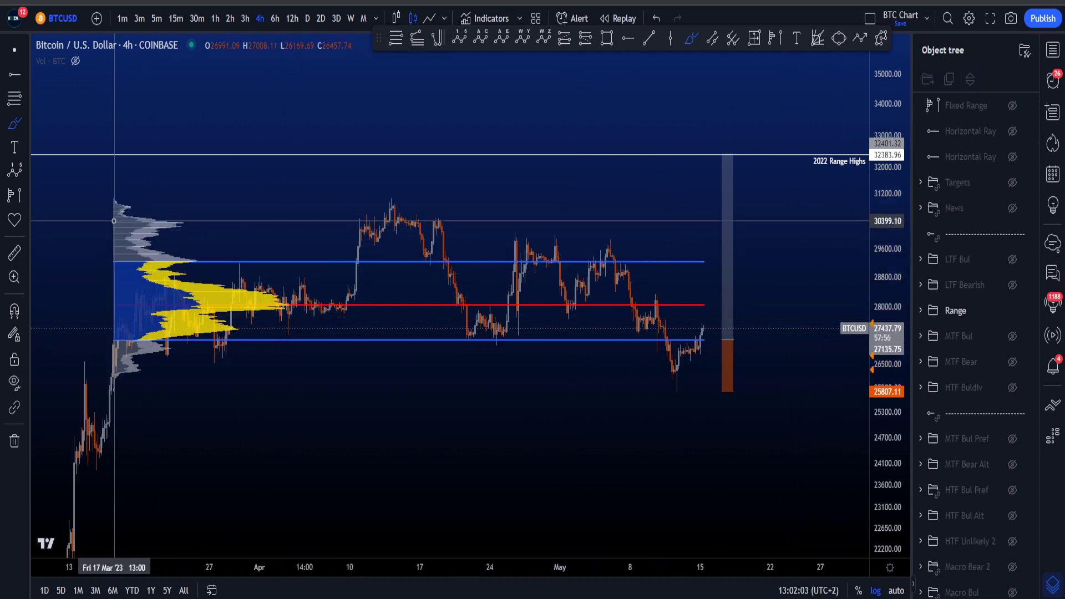
# Brush two strokes across the range from the mid-March volume profile to the May candles, undoing each one.
pyautogui.moveTo(113, 221)
pyautogui.mouseDown()
pyautogui.moveTo(547, 238)
pyautogui.moveTo(720, 374)
pyautogui.moveTo(685, 302)
pyautogui.mouseUp()
pyautogui.hotkey('ctrl', 'z')
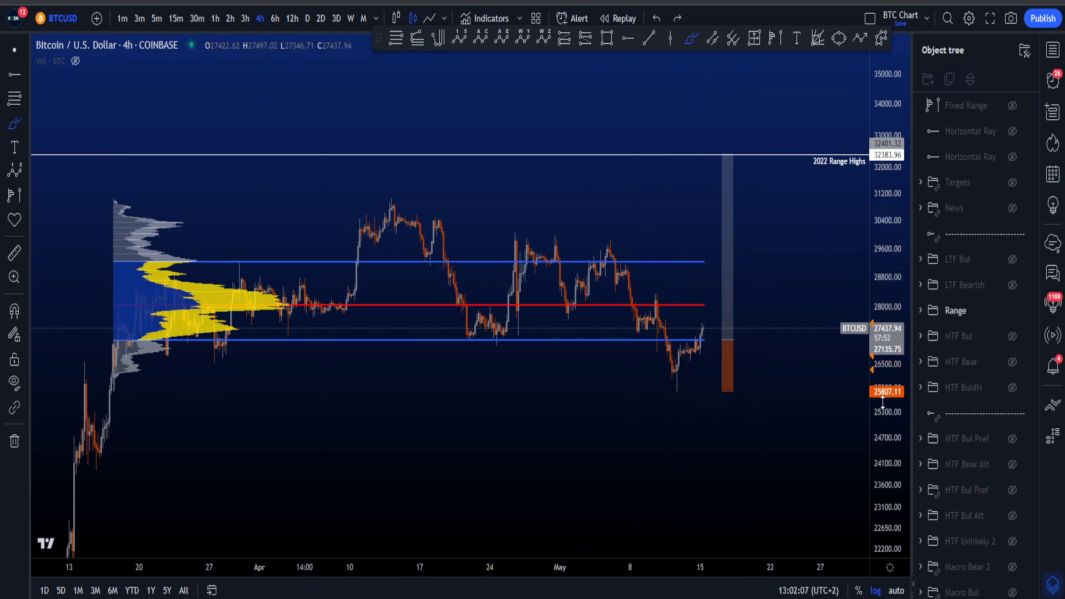
pyautogui.moveTo(890, 302); pyautogui.dragTo(890, 325)
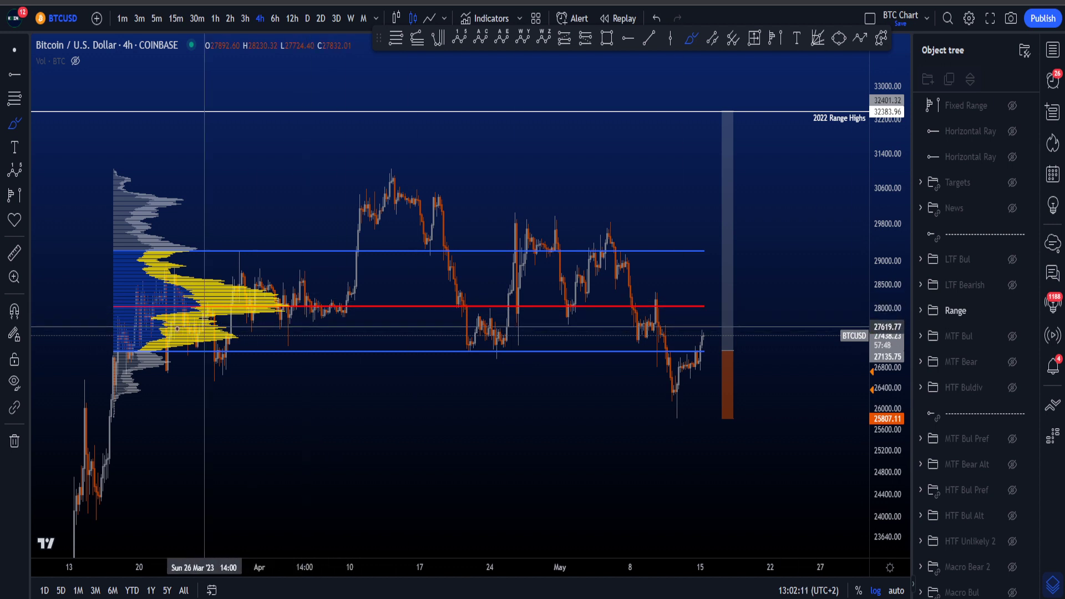
pyautogui.moveTo(128, 346)
pyautogui.mouseDown()
pyautogui.moveTo(280, 255)
pyautogui.moveTo(463, 332)
pyautogui.moveTo(625, 340)
pyautogui.moveTo(653, 304)
pyautogui.mouseUp()
pyautogui.hotkey('ctrl', 'z')
# Brush an arc over the mid-April peak and a wave through the range's swings down to May 11, undoing both.
pyautogui.moveTo(317, 255)
pyautogui.mouseDown()
pyautogui.moveTo(349, 185)
pyautogui.moveTo(447, 212)
pyautogui.mouseUp()
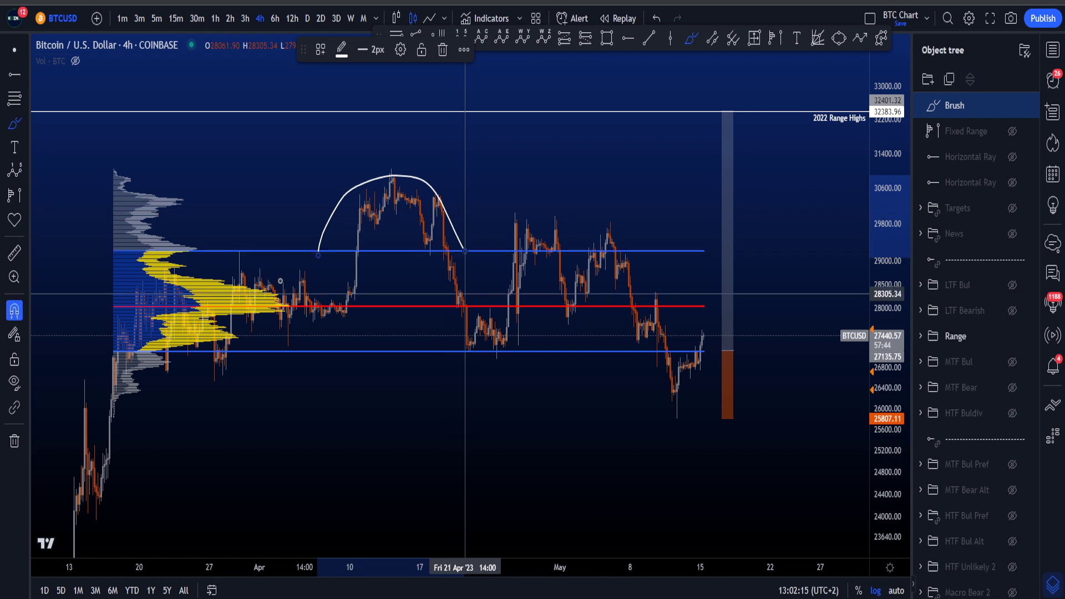
pyautogui.hotkey('ctrl', 'z')
pyautogui.moveTo(158, 359)
pyautogui.mouseDown()
pyautogui.moveTo(199, 370)
pyautogui.moveTo(289, 276)
pyautogui.moveTo(327, 330)
pyautogui.moveTo(424, 186)
pyautogui.moveTo(480, 325)
pyautogui.moveTo(609, 259)
pyautogui.moveTo(664, 358)
pyautogui.mouseUp()
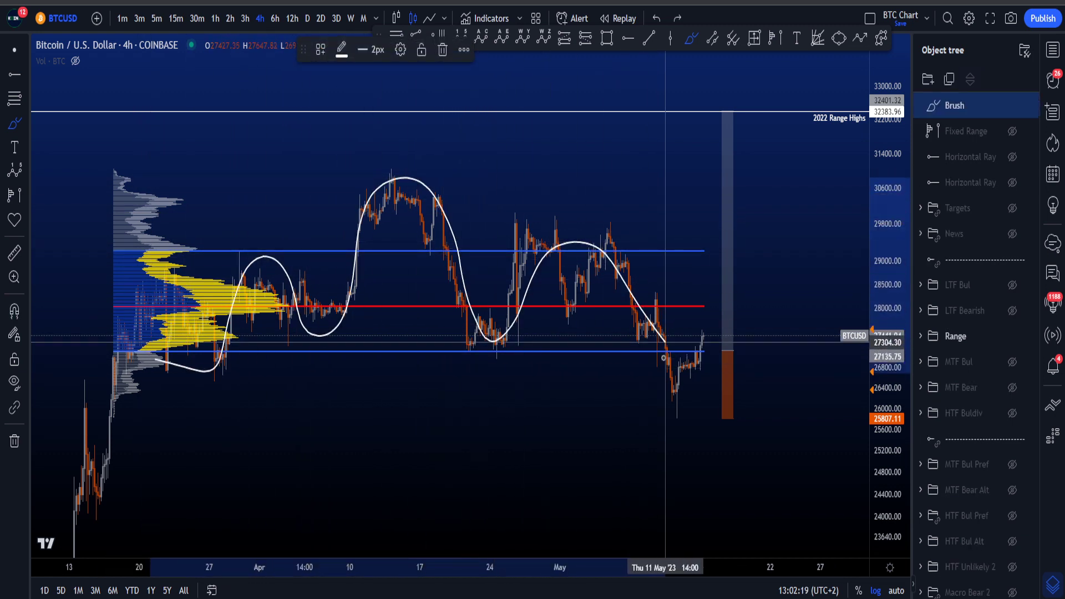
pyautogui.hotkey('ctrl', 'z')
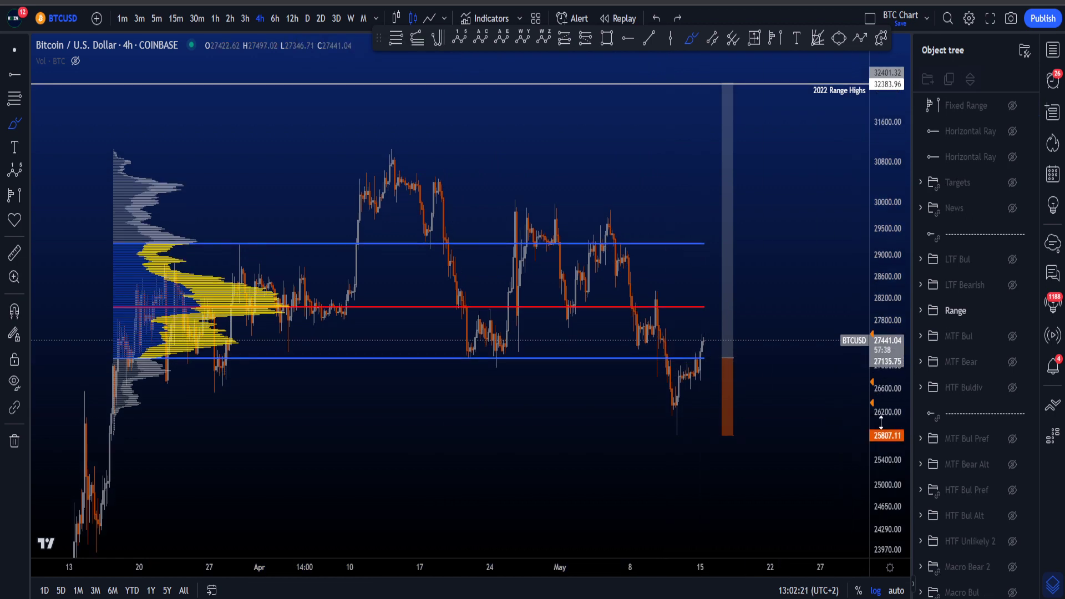
# Brush a curve under the May low and loops around the recovery above the lower blue line, undoing all of them.
pyautogui.moveTo(658, 373)
pyautogui.mouseDown()
pyautogui.moveTo(674, 424)
pyautogui.moveTo(707, 367)
pyautogui.moveTo(588, 358)
pyautogui.mouseUp()
pyautogui.hotkey('ctrl', 'z')
pyautogui.hotkey('ctrl', 'z')
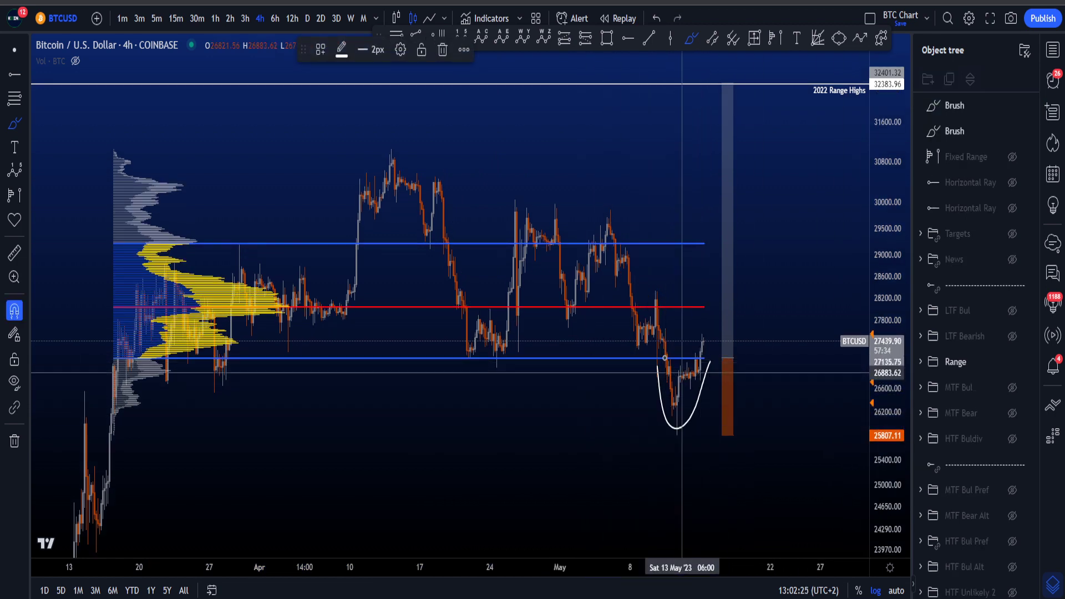
pyautogui.moveTo(709, 342); pyautogui.dragTo(699, 369)
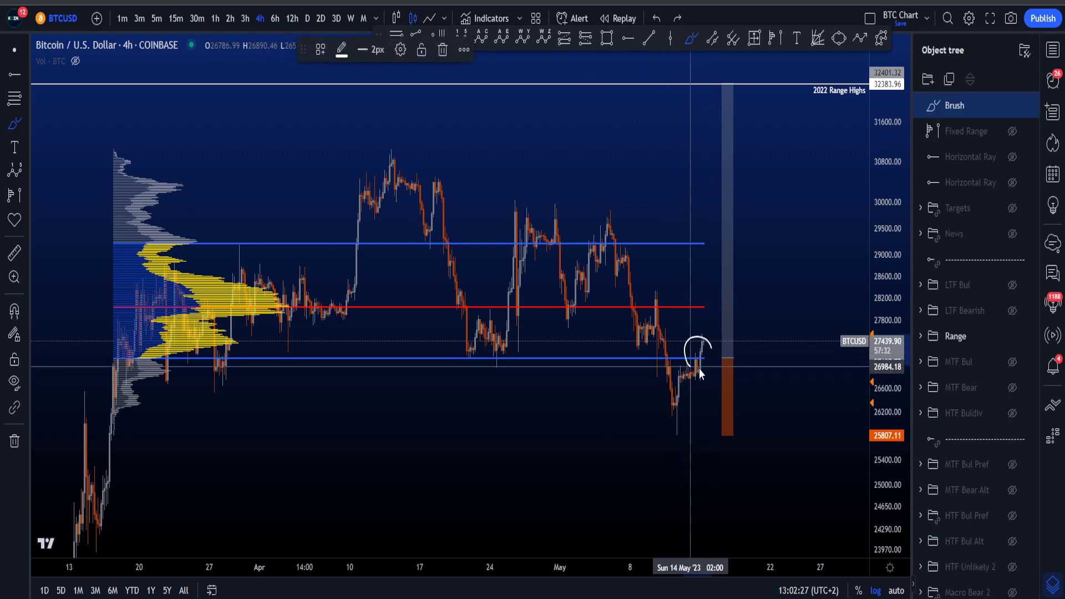
pyautogui.moveTo(652, 327)
pyautogui.mouseDown()
pyautogui.moveTo(727, 311)
pyautogui.moveTo(718, 362)
pyautogui.mouseUp()
pyautogui.hotkey('ctrl', 'z')
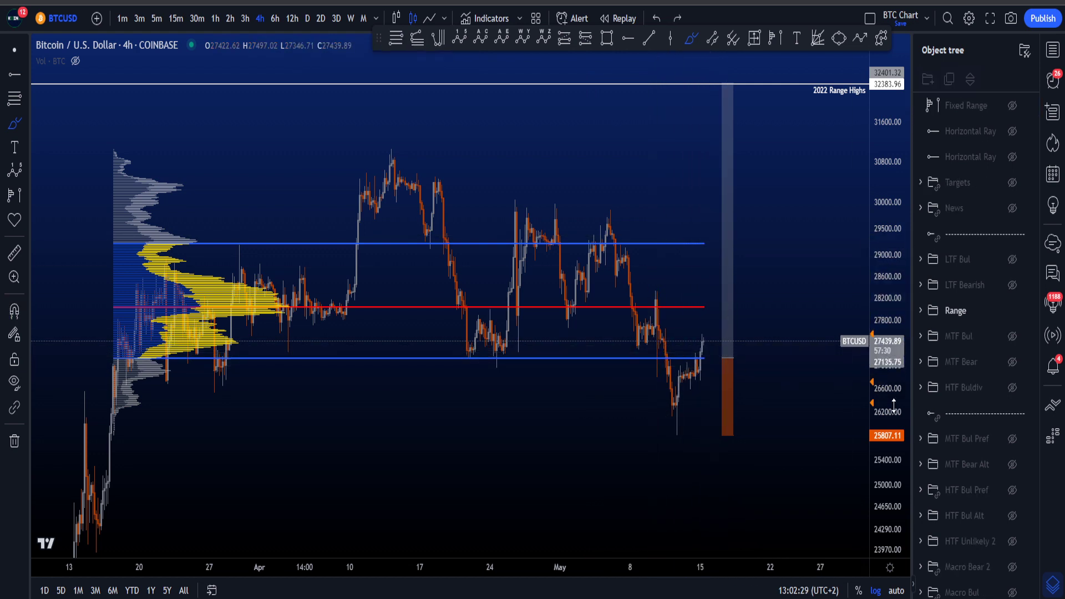
# Brush over the April move from above the upper blue line down to the lower blue line, and remove the stroke.
pyautogui.moveTo(894, 403); pyautogui.dragTo(890, 367)
pyautogui.scroll(3, 765, 359)
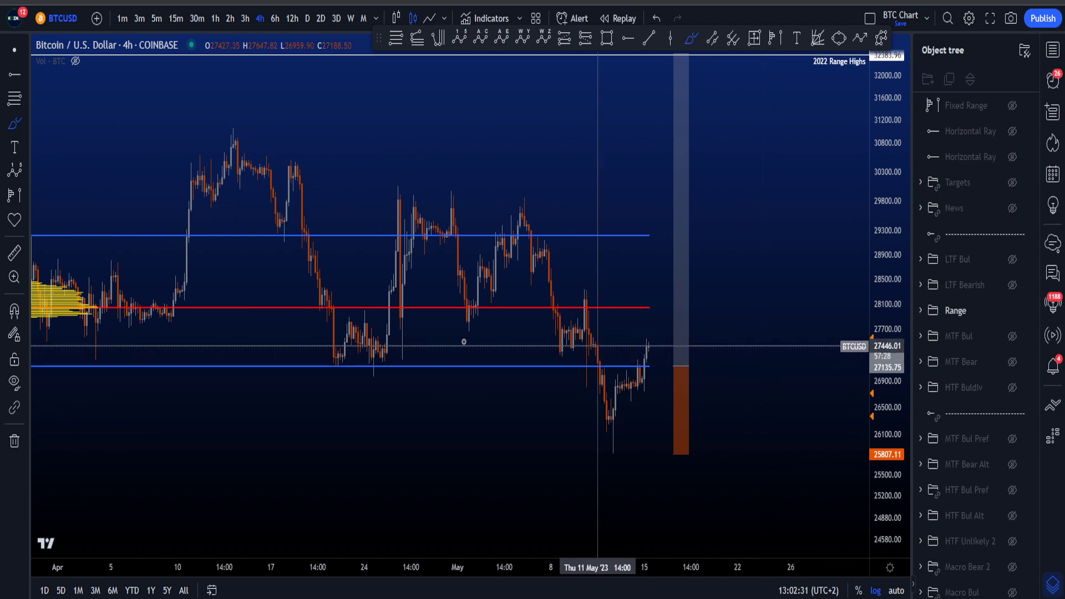
pyautogui.moveTo(155, 225)
pyautogui.mouseDown()
pyautogui.moveTo(197, 147)
pyautogui.moveTo(308, 169)
pyautogui.moveTo(324, 216)
pyautogui.moveTo(300, 254)
pyautogui.moveTo(309, 244)
pyautogui.moveTo(342, 361)
pyautogui.mouseUp()
pyautogui.hotkey('ctrl', 'z')
pyautogui.hotkey('ctrl', 'z')
pyautogui.press('Delete')
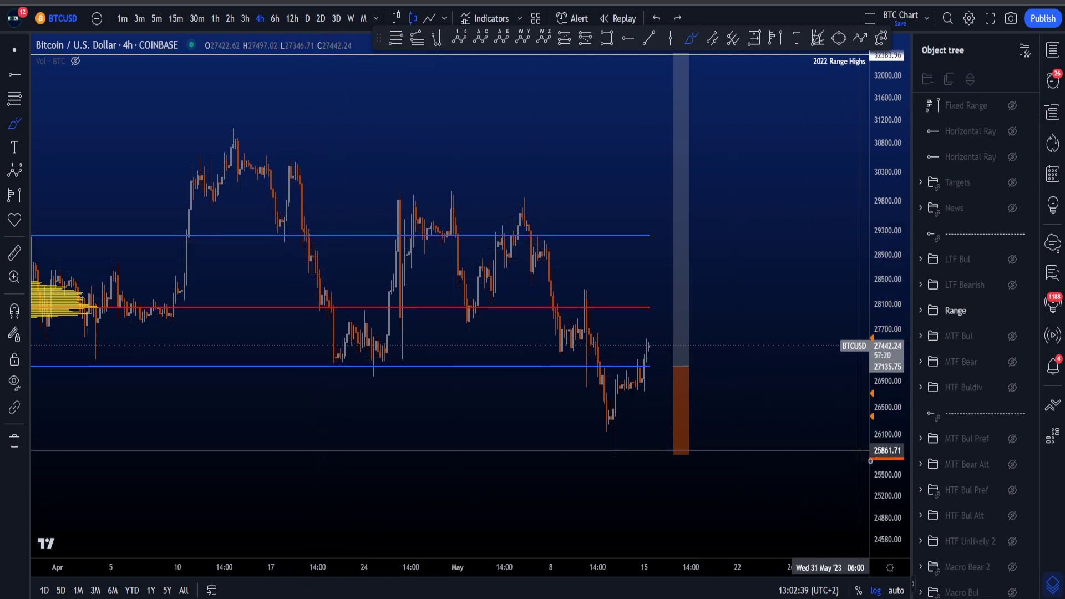
# Brush a rising path from the May low past the upper blue line and a short mark at the latest candles, undoing both.
pyautogui.scroll(2, 779, 397)
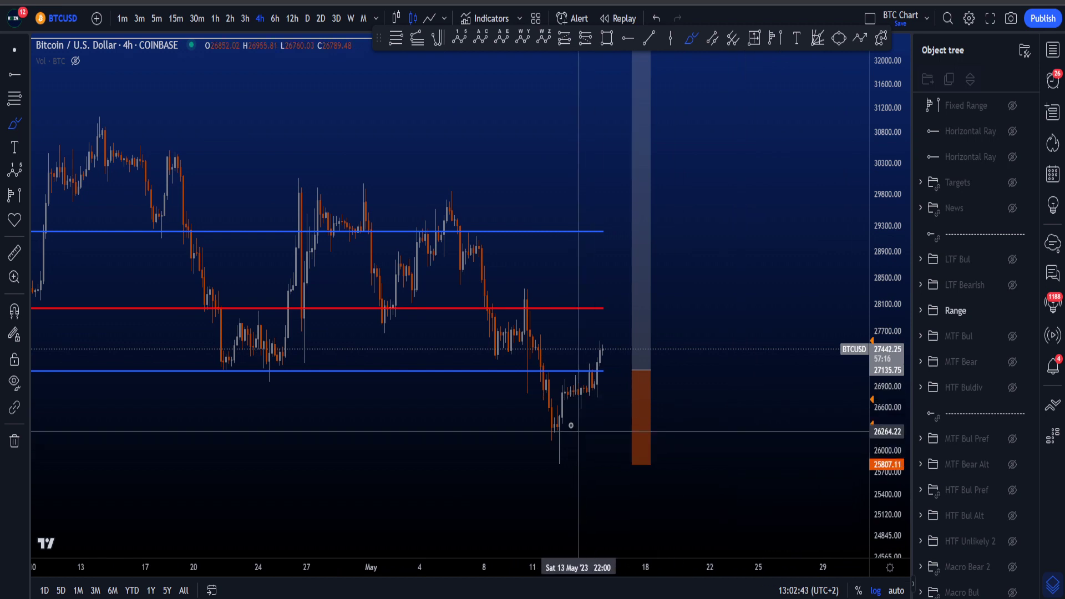
pyautogui.moveTo(570, 426)
pyautogui.mouseDown()
pyautogui.moveTo(577, 463)
pyautogui.moveTo(560, 435)
pyautogui.moveTo(677, 162)
pyautogui.mouseUp()
pyautogui.hotkey('ctrl', 'z')
pyautogui.hotkey('ctrl', 'z')
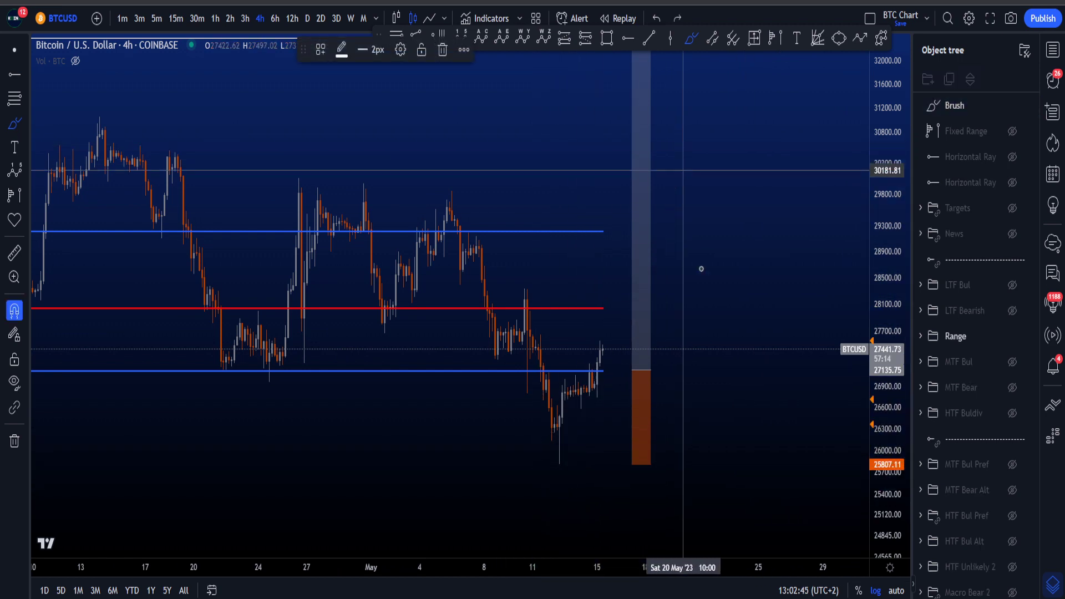
pyautogui.moveTo(591, 358); pyautogui.dragTo(601, 350)
pyautogui.hotkey('ctrl', 'z')
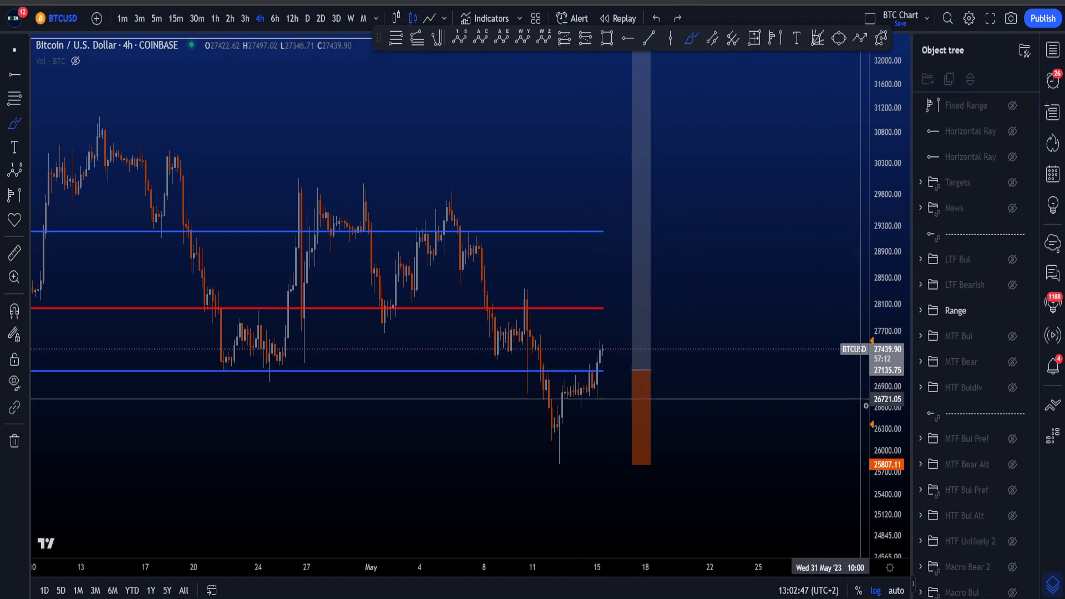
# Circle the mid-May candles at the lower blue line and trace the dip and breakout above it with the brush, undoing both.
pyautogui.moveTo(883, 419); pyautogui.dragTo(882, 401)
pyautogui.scroll(3, 600, 333)
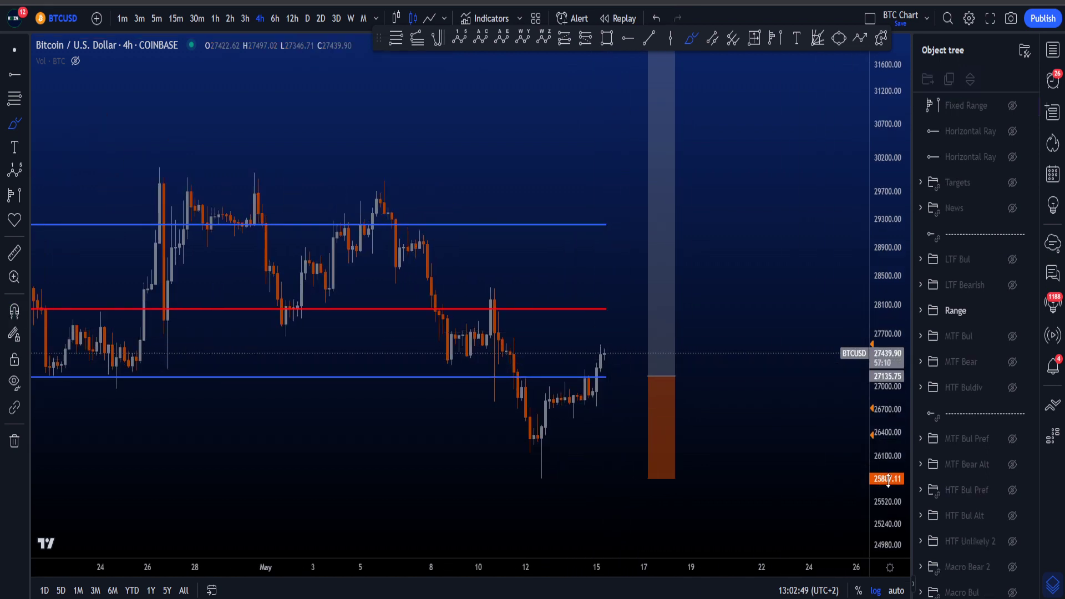
pyautogui.scroll(2, 666, 399)
pyautogui.moveTo(887, 388); pyautogui.dragTo(885, 422)
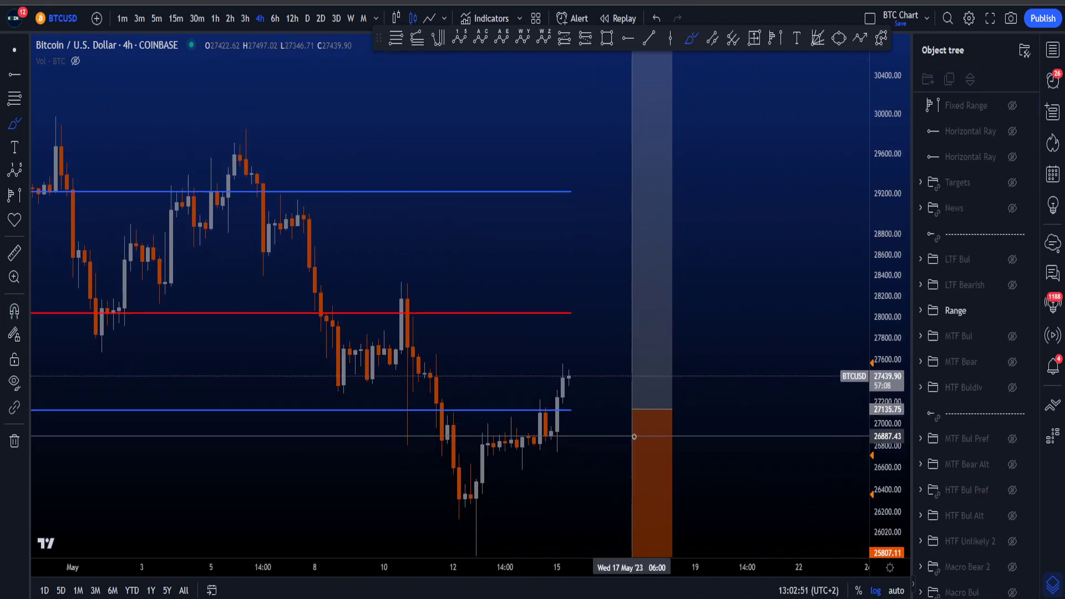
pyautogui.moveTo(558, 406); pyautogui.dragTo(526, 424)
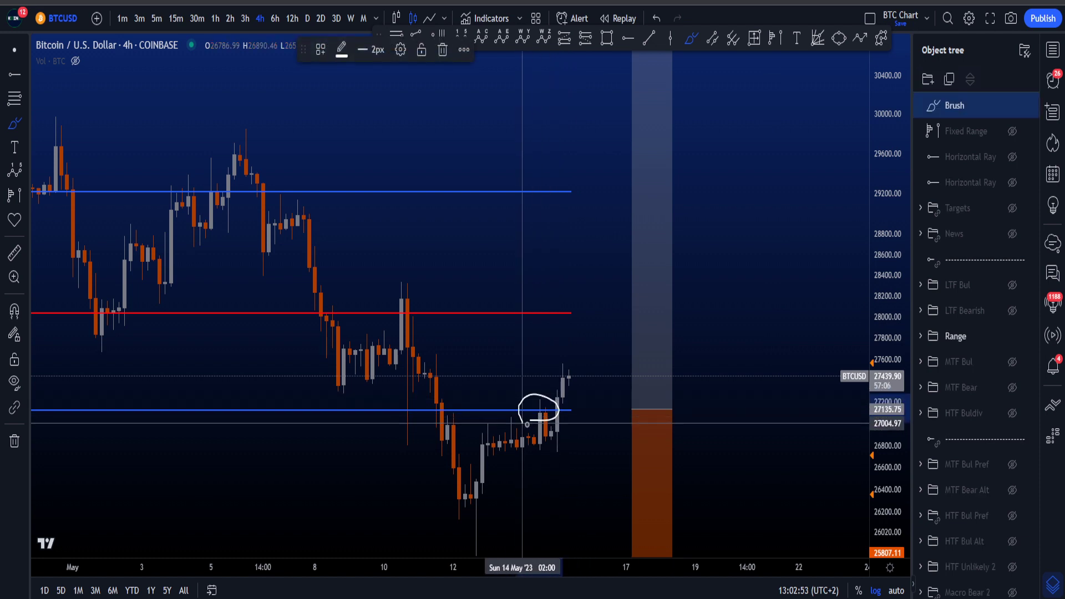
pyautogui.hotkey('ctrl', 'z')
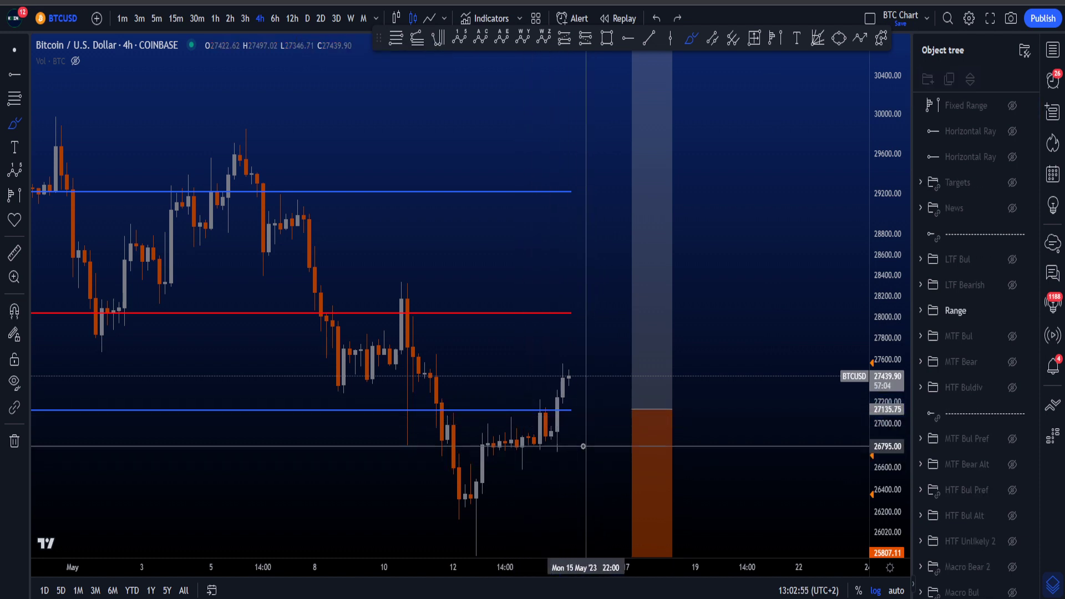
pyautogui.moveTo(539, 410); pyautogui.dragTo(551, 444)
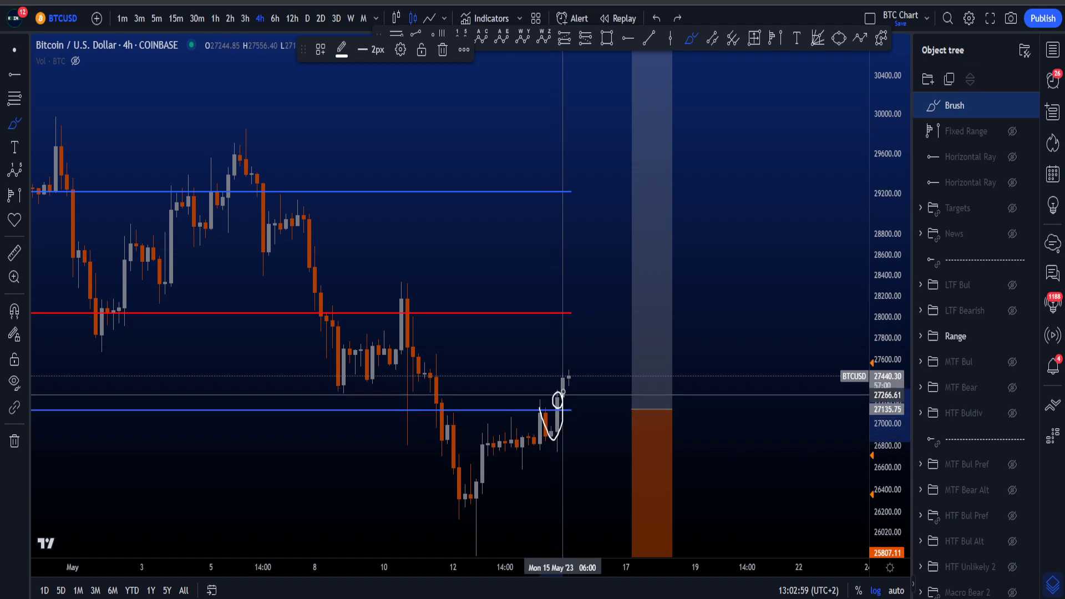
pyautogui.hotkey('ctrl', 'z')
# Brush a projected pullback to the lower blue line with a rebound, mark the latest candle, and undo the mark.
pyautogui.moveTo(571, 408)
pyautogui.mouseDown()
pyautogui.moveTo(447, 244)
pyautogui.moveTo(605, 360)
pyautogui.moveTo(534, 416)
pyautogui.moveTo(580, 383)
pyautogui.moveTo(615, 337)
pyautogui.mouseUp()
pyautogui.hotkey('ctrl', 'z')
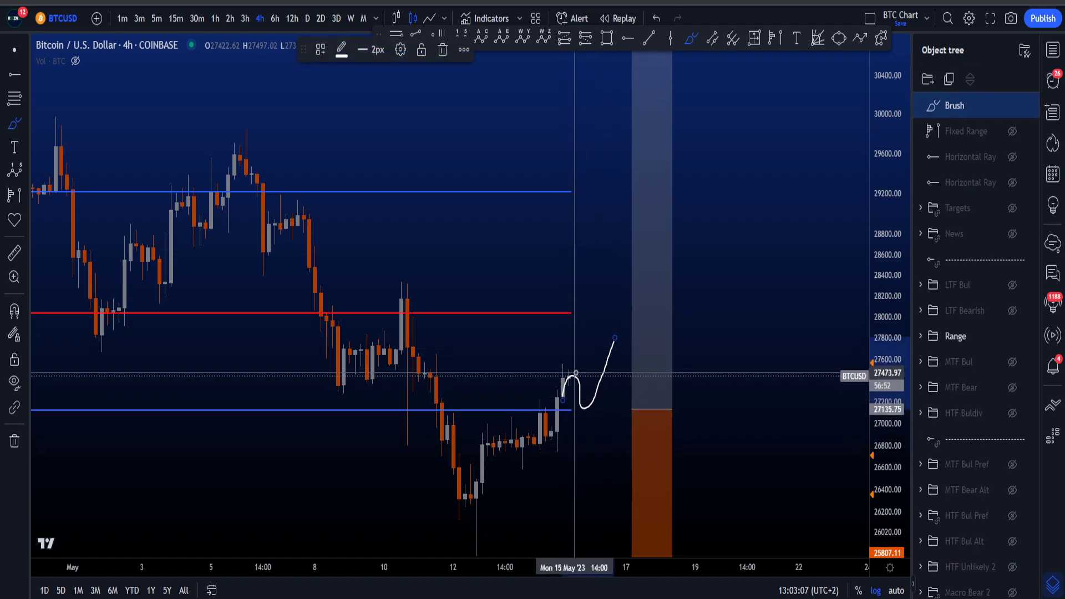
pyautogui.moveTo(580, 374); pyautogui.dragTo(571, 370)
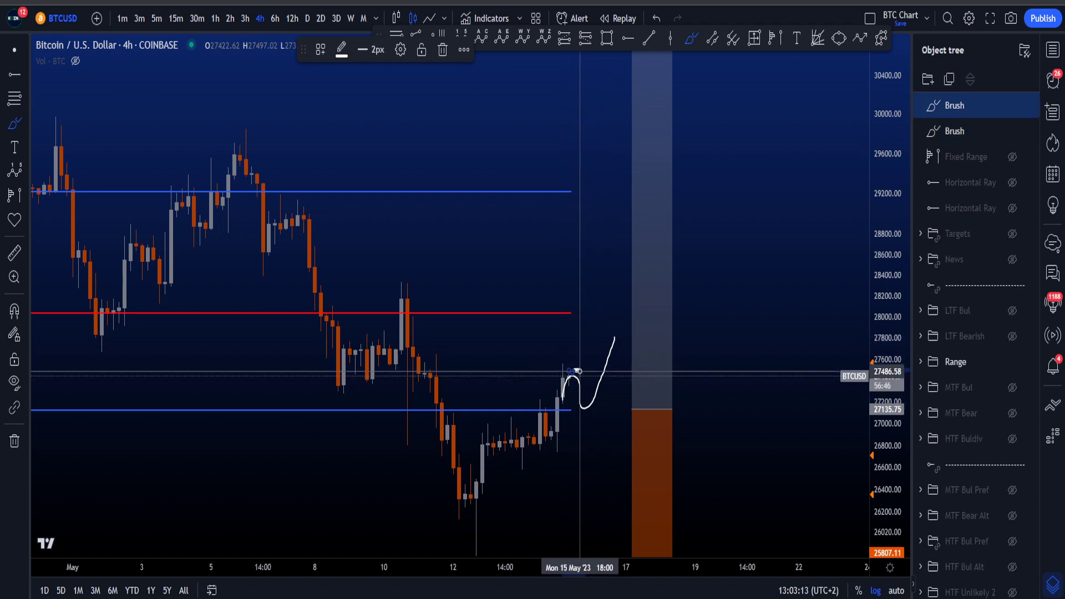
pyautogui.hotkey('ctrl', 'z')
# Brush a projected rise from the current price to the upper blue line, and undo all remaining strokes.
pyautogui.moveTo(584, 371)
pyautogui.mouseDown()
pyautogui.moveTo(558, 369)
pyautogui.moveTo(604, 396)
pyautogui.moveTo(527, 393)
pyautogui.moveTo(559, 405)
pyautogui.moveTo(623, 189)
pyautogui.mouseUp()
pyautogui.hotkey('ctrl', 'z')
pyautogui.hotkey('ctrl', 'z')
pyautogui.hotkey('ctrl', 'z')
pyautogui.hotkey('ctrl', 'z')
pyautogui.hotkey('ctrl', 'z')
pyautogui.hotkey('ctrl', 'z')
# Brush short marks at the ends of the red middle line and the upper blue line, undoing each one.
pyautogui.moveTo(568, 311); pyautogui.dragTo(574, 310)
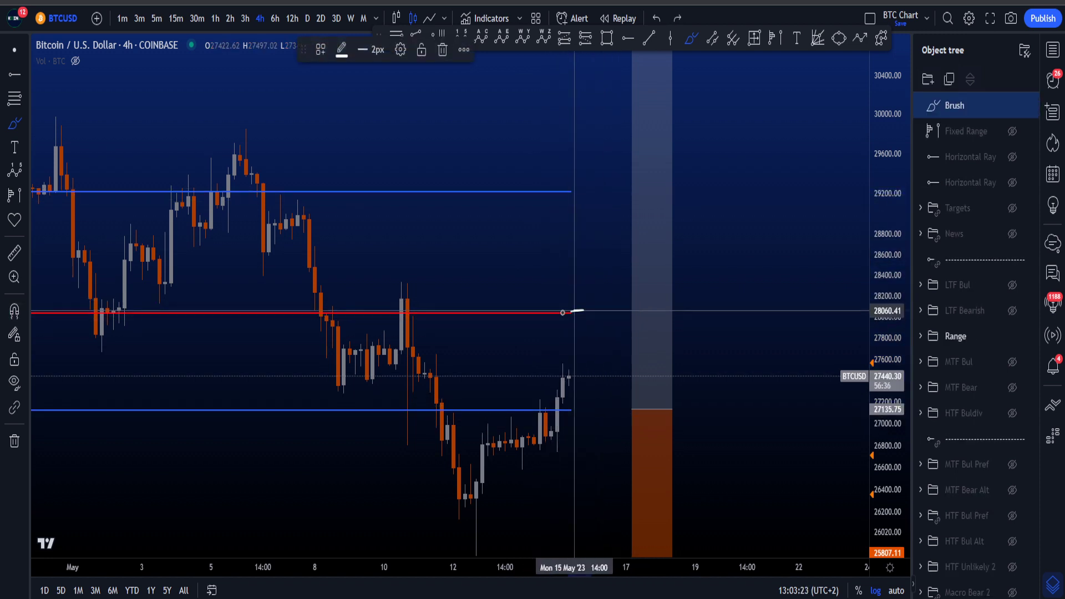
pyautogui.hotkey('ctrl', 'z')
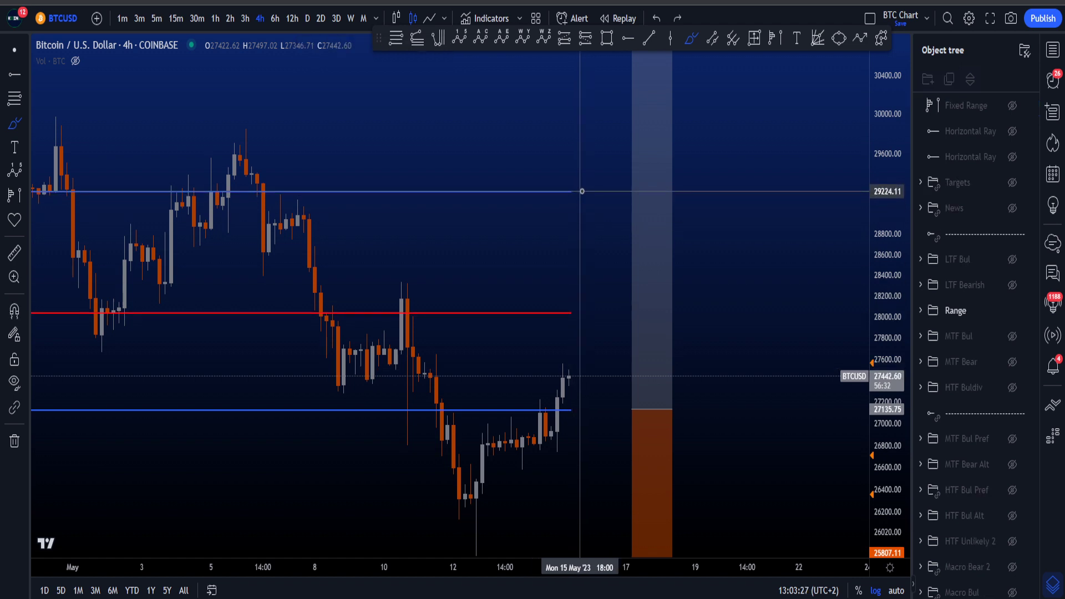
pyautogui.moveTo(581, 192); pyautogui.dragTo(552, 193)
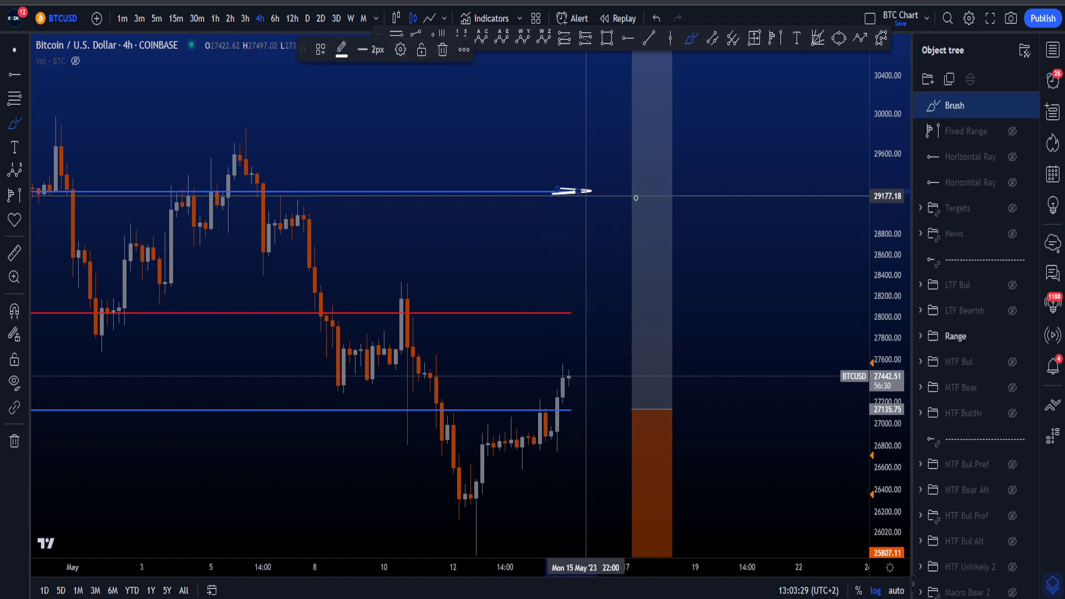
pyautogui.hotkey('ctrl', 'z')
# Brush a line along the highs from April 26 to early May and another mark over those peaks, undoing both.
pyautogui.scroll(-5, 794, 326)
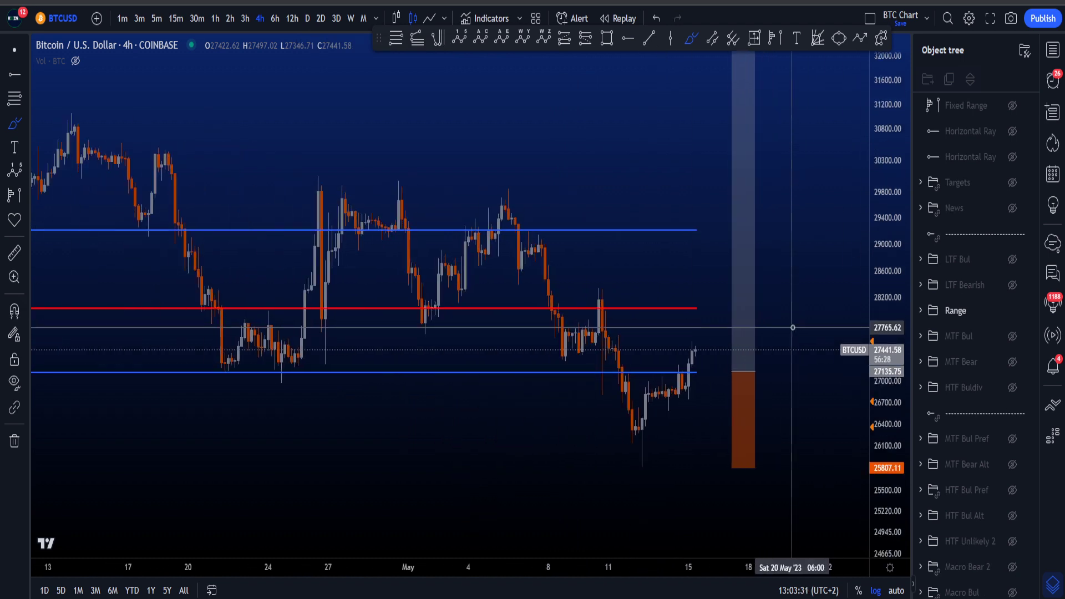
pyautogui.scroll(-1, 792, 328)
pyautogui.moveTo(571, 201)
pyautogui.mouseDown()
pyautogui.moveTo(499, 178)
pyautogui.moveTo(375, 170)
pyautogui.mouseUp()
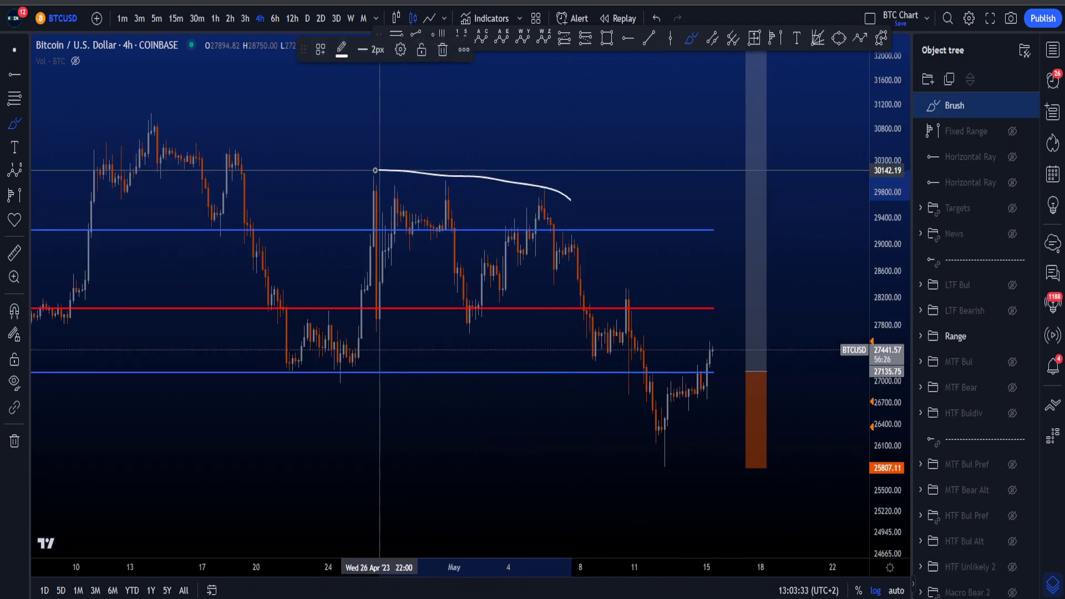
pyautogui.moveTo(421, 196)
pyautogui.mouseDown()
pyautogui.moveTo(544, 205)
pyautogui.moveTo(452, 174)
pyautogui.moveTo(369, 184)
pyautogui.moveTo(569, 206)
pyautogui.moveTo(552, 184)
pyautogui.moveTo(434, 171)
pyautogui.moveTo(451, 175)
pyautogui.mouseUp()
pyautogui.hotkey('ctrl', 'z')
pyautogui.hotkey('ctrl', 'z')
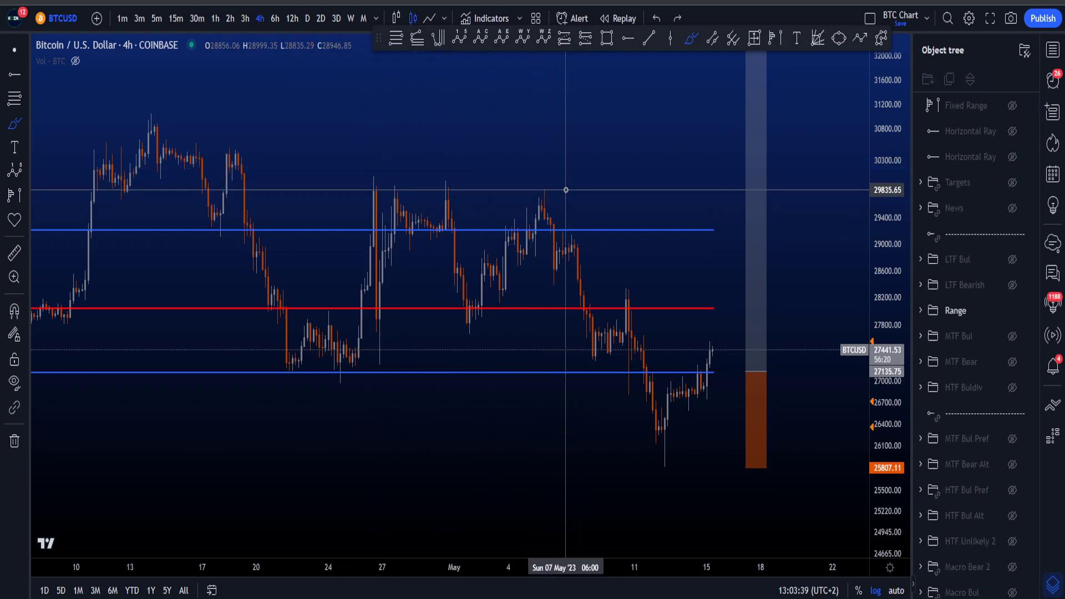
# Brush marks beside the early May high and at the end of the upper blue line, undoing each one.
pyautogui.moveTo(566, 189)
pyautogui.mouseDown()
pyautogui.moveTo(467, 177)
pyautogui.moveTo(416, 189)
pyautogui.moveTo(499, 213)
pyautogui.moveTo(388, 166)
pyautogui.moveTo(566, 194)
pyautogui.mouseUp()
pyautogui.hotkey('ctrl', 'z')
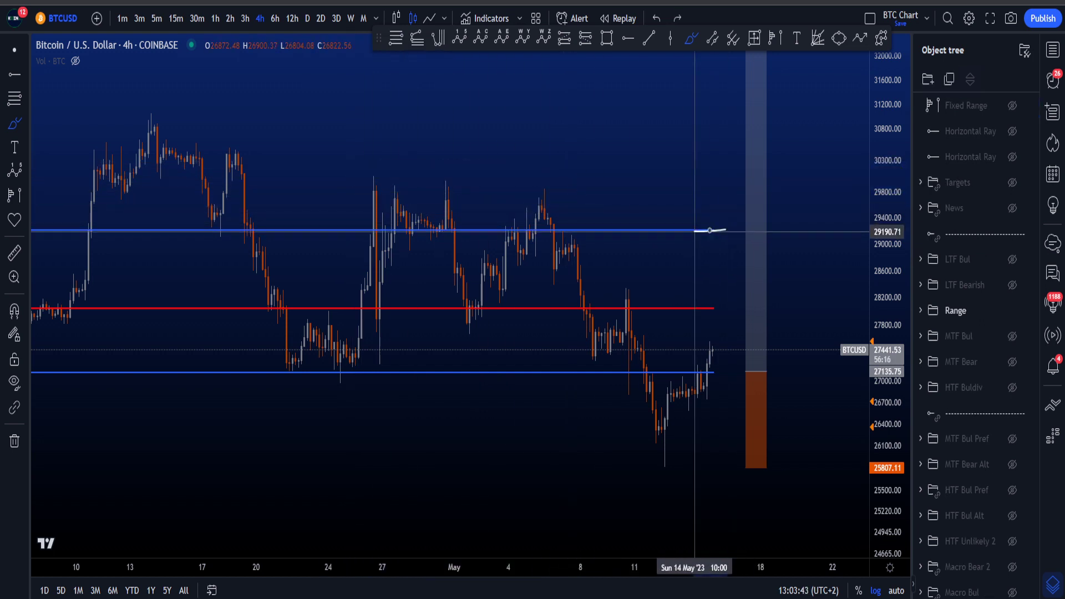
pyautogui.moveTo(710, 230); pyautogui.dragTo(741, 228)
pyautogui.hotkey('ctrl', 'z')
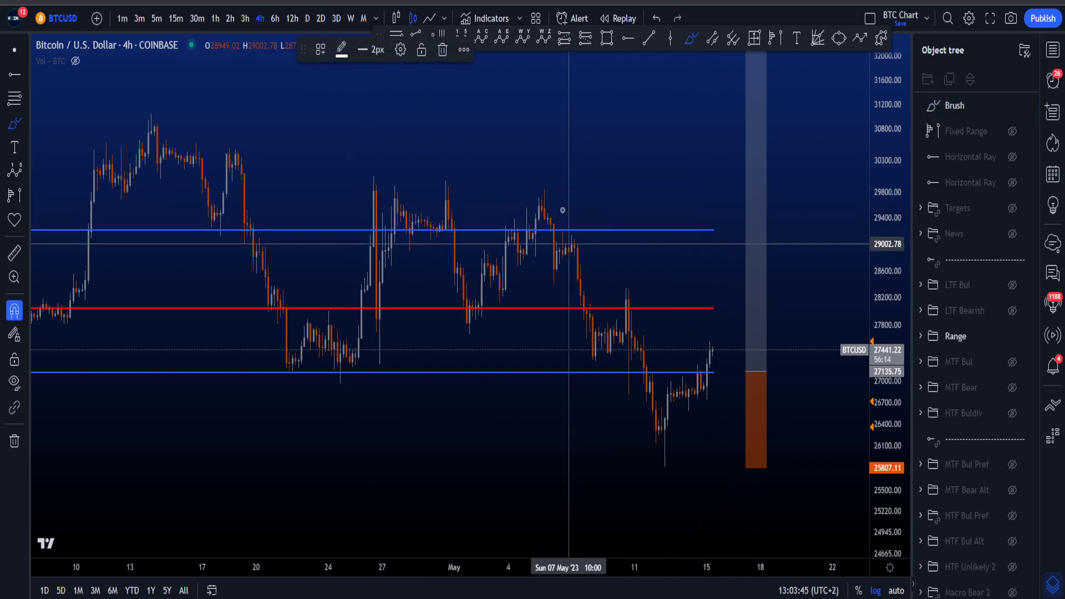
pyautogui.moveTo(571, 198)
pyautogui.mouseDown()
pyautogui.moveTo(529, 178)
pyautogui.moveTo(358, 185)
pyautogui.moveTo(567, 194)
pyautogui.mouseUp()
pyautogui.hotkey('ctrl', 'z')
# Bring the 2022 Range Highs line into view, brush an arc beside its label, and remove the arc.
pyautogui.click(15, 50)
pyautogui.moveTo(647, 161); pyautogui.dragTo(573, 233)
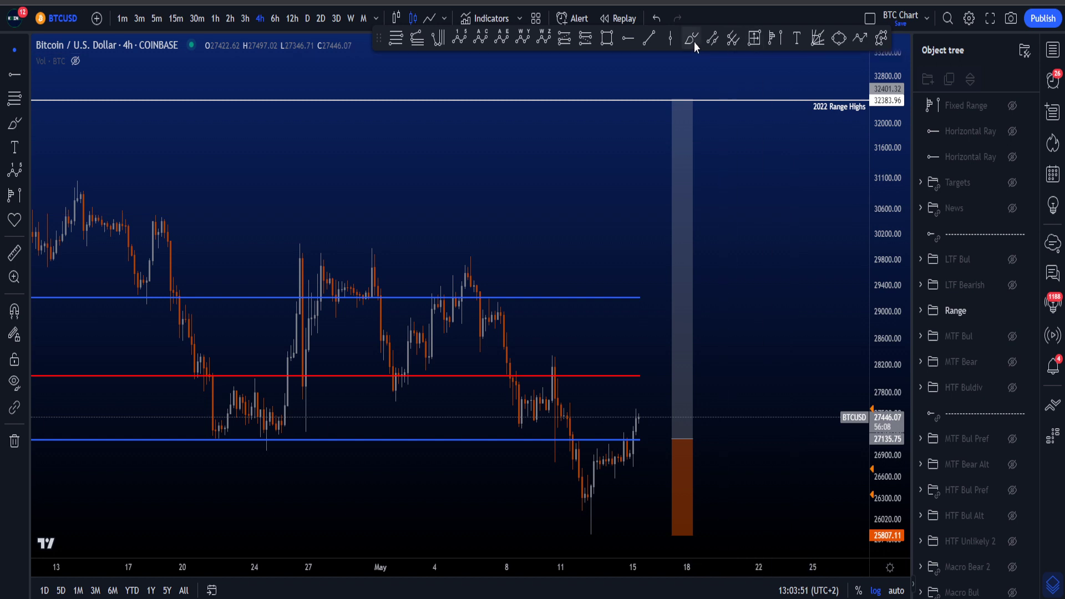
pyautogui.moveTo(826, 83); pyautogui.dragTo(803, 139)
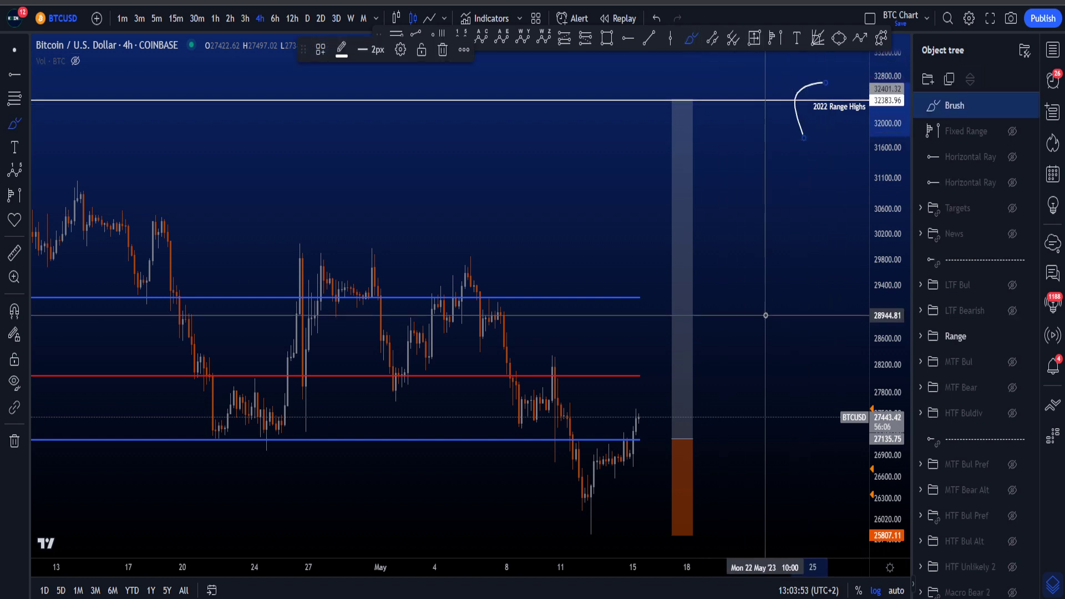
pyautogui.moveTo(883, 197); pyautogui.dragTo(880, 237)
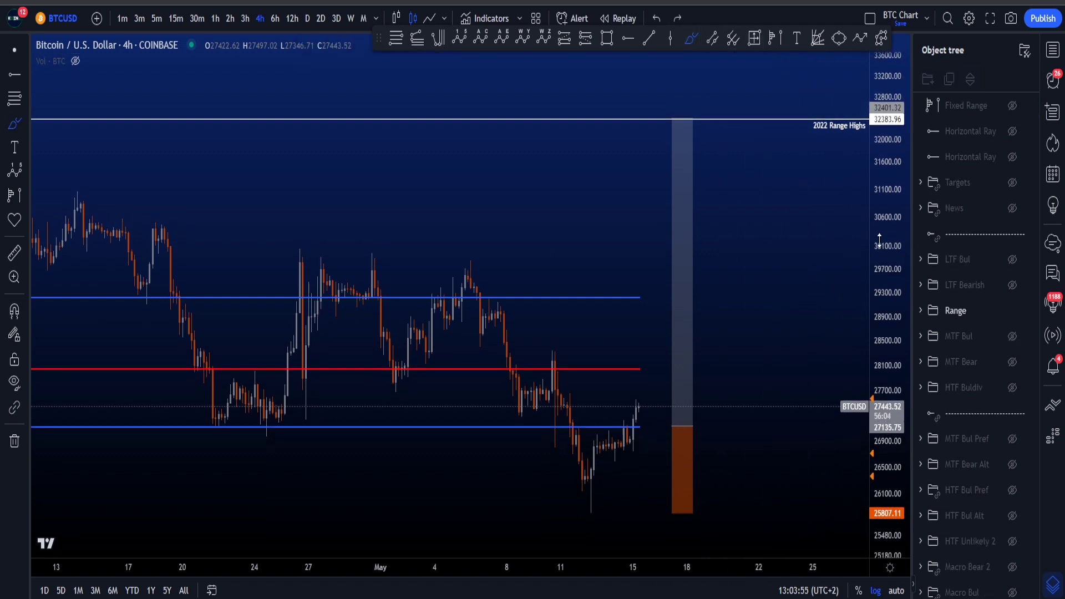
# Brush a short mark at the May 12 low and a rising stroke from the May 14–15 candles, undoing each one.
pyautogui.moveTo(608, 263)
pyautogui.mouseDown()
pyautogui.moveTo(639, 228)
pyautogui.moveTo(646, 159)
pyautogui.moveTo(565, 157)
pyautogui.moveTo(676, 213)
pyautogui.moveTo(583, 192)
pyautogui.mouseUp()
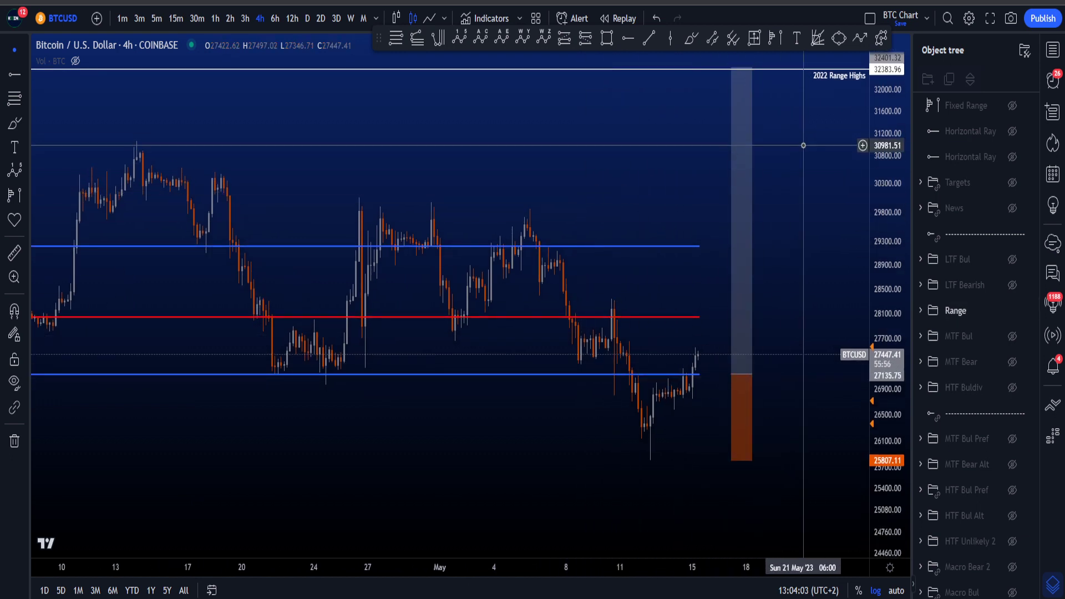
pyautogui.moveTo(807, 152); pyautogui.dragTo(767, 171)
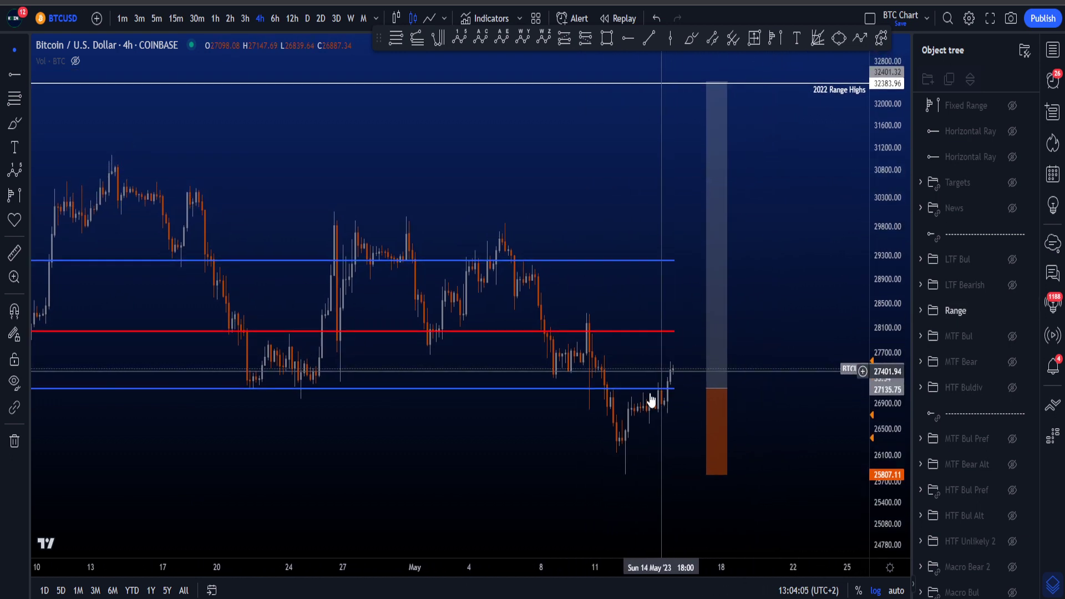
pyautogui.scroll(2, 777, 122)
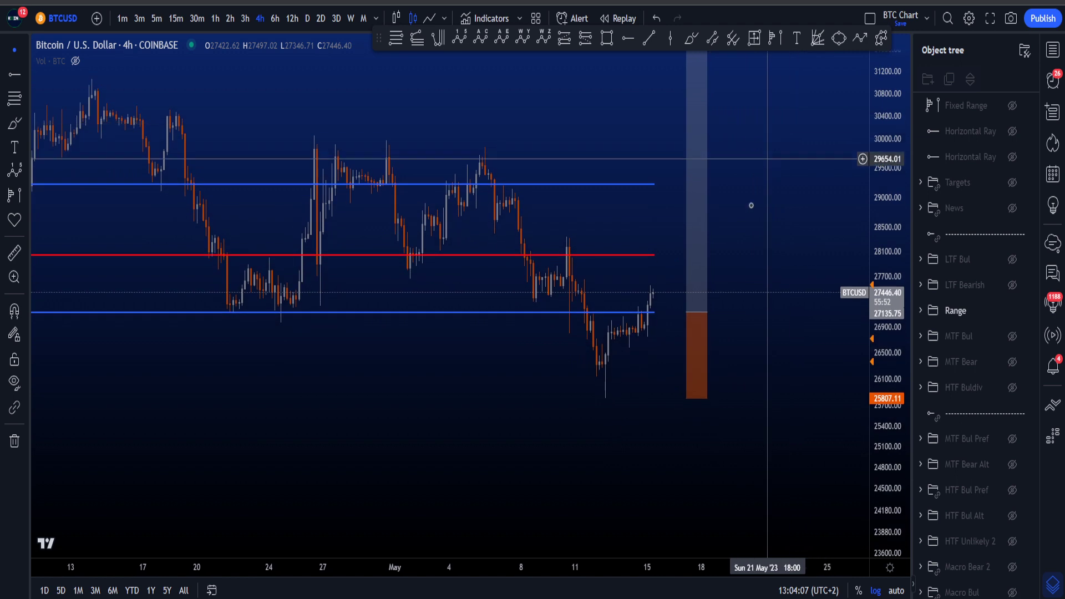
pyautogui.scroll(2, 784, 267)
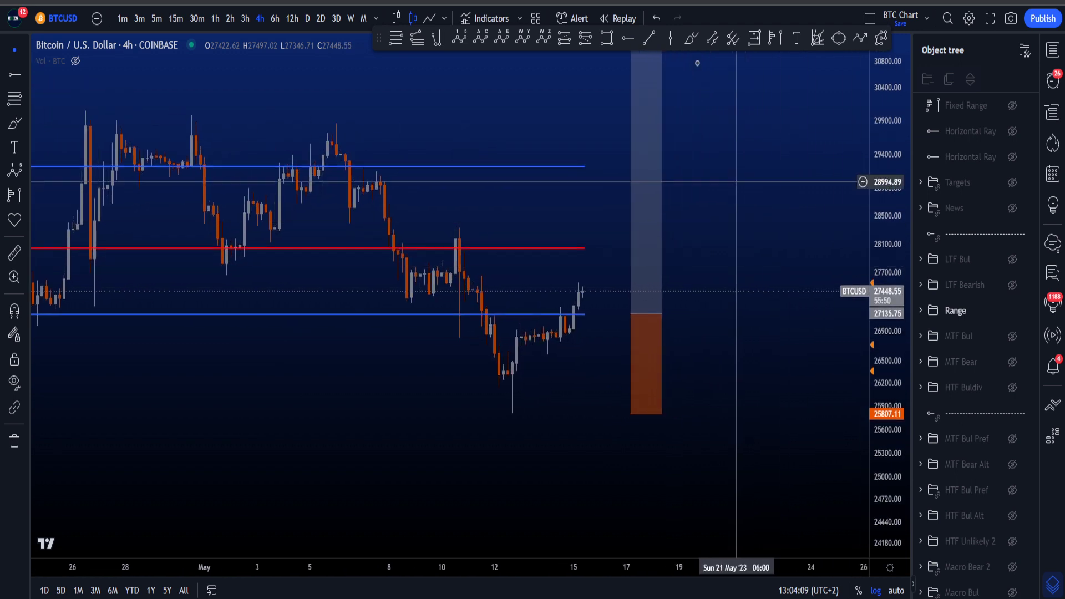
pyautogui.click(692, 38)
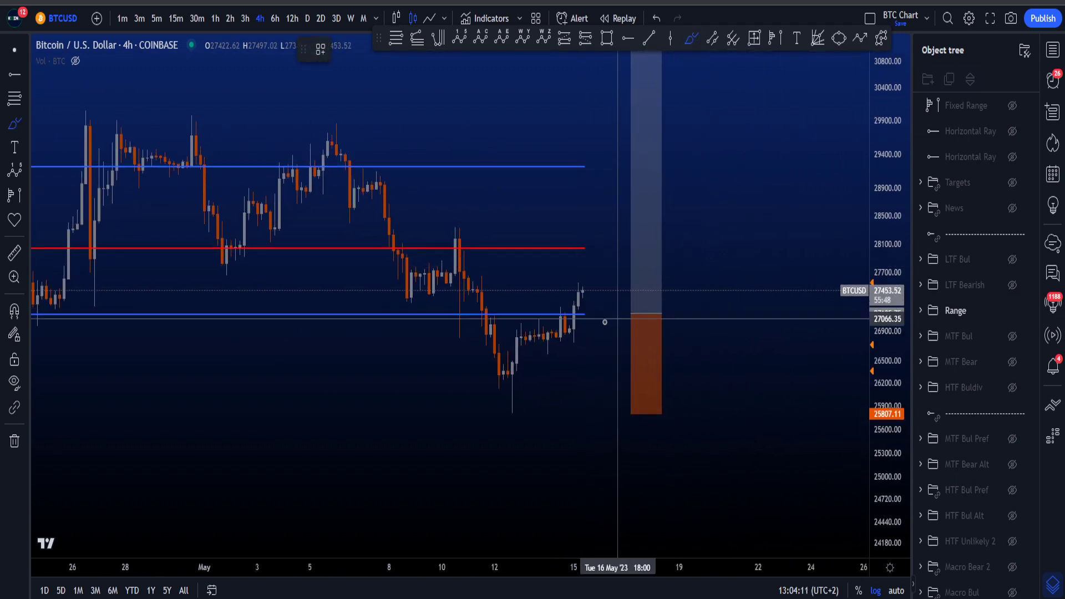
pyautogui.moveTo(500, 415); pyautogui.dragTo(541, 410)
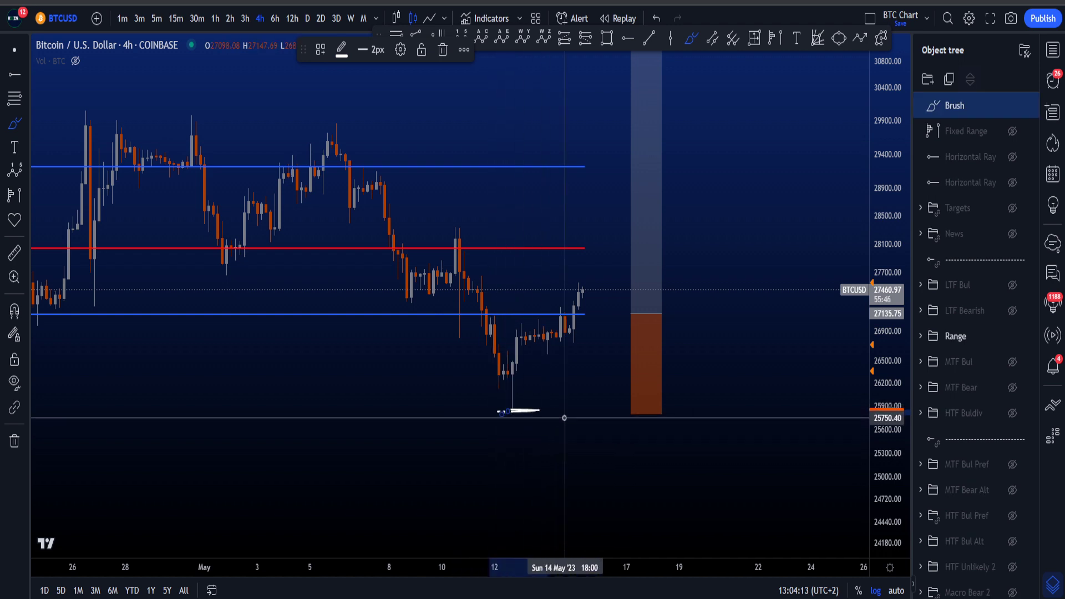
pyautogui.hotkey('ctrl', 'z')
pyautogui.moveTo(570, 332); pyautogui.dragTo(630, 116)
pyautogui.hotkey('ctrl', 'z')
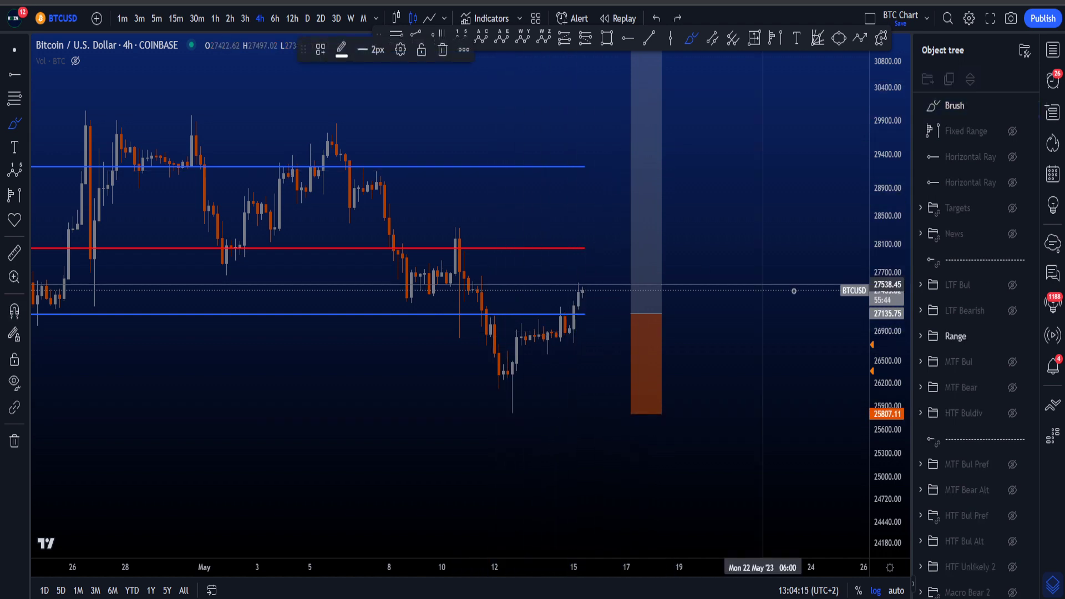
# Show the LTF Bearish count instead of the Range drawings on the 15-minute chart, with the price scale stretched around the candles.
pyautogui.click(1012, 311)
pyautogui.click(1012, 285)
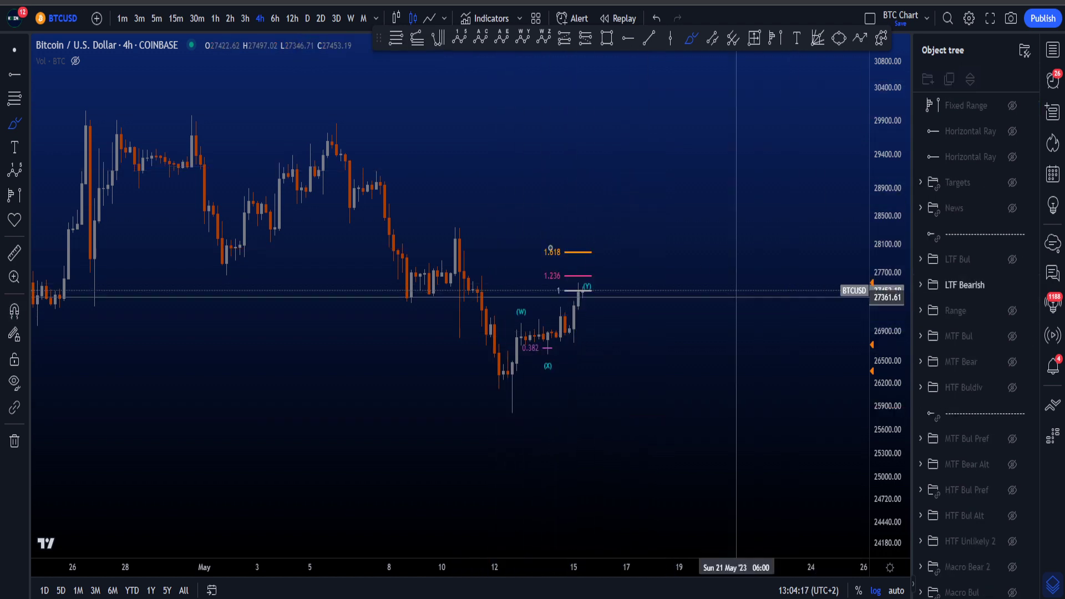
pyautogui.click(176, 18)
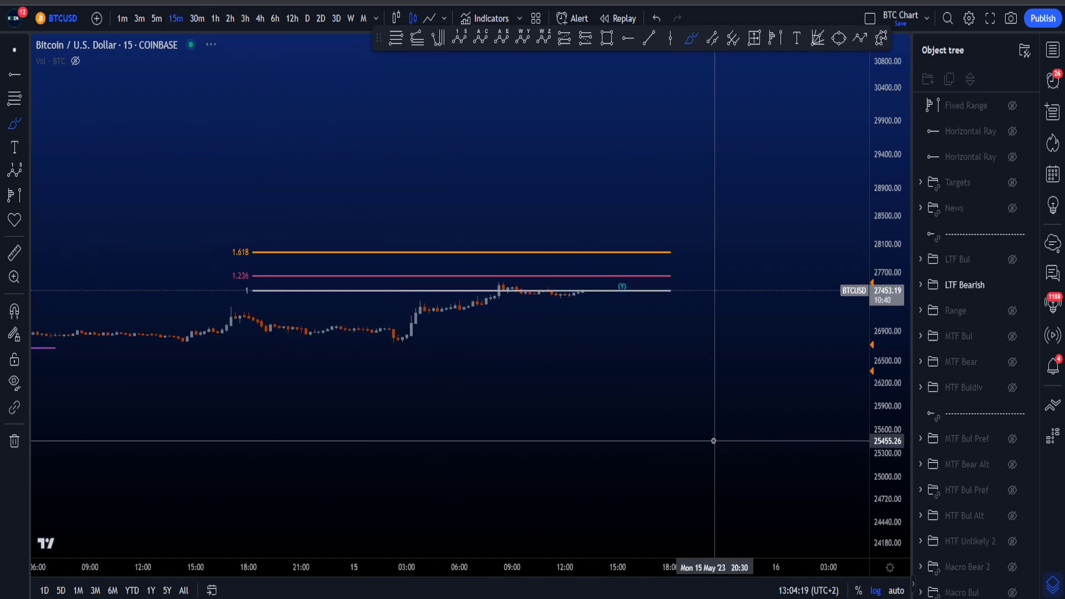
pyautogui.click(896, 590)
pyautogui.moveTo(897, 213); pyautogui.dragTo(897, 377)
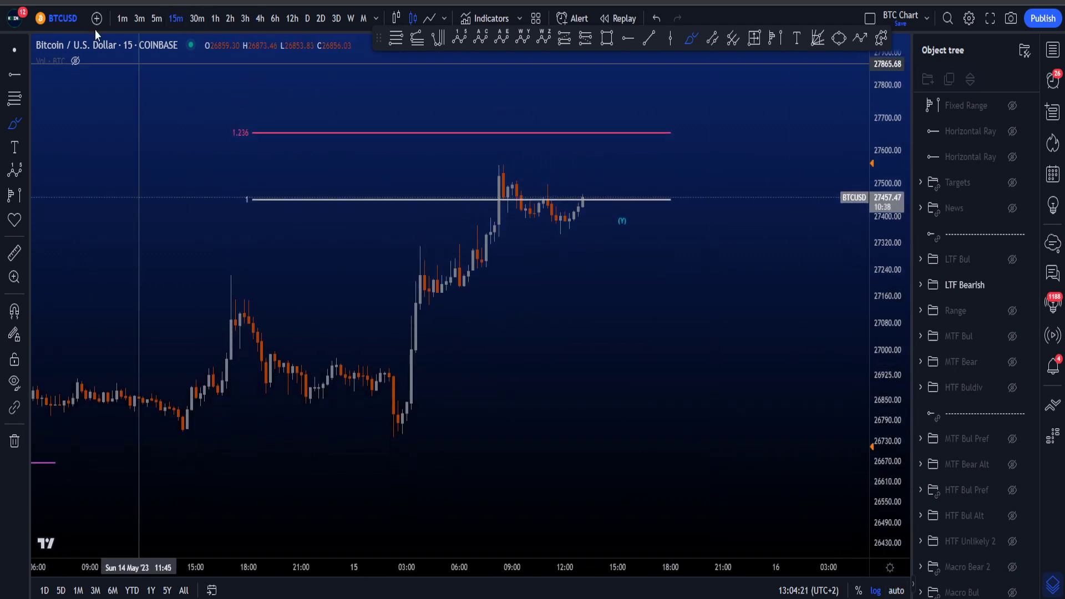
# Show the Targets group and bring the target zone into view together with waves (W), (X) and (Y).
pyautogui.click(15, 50)
pyautogui.click(1012, 182)
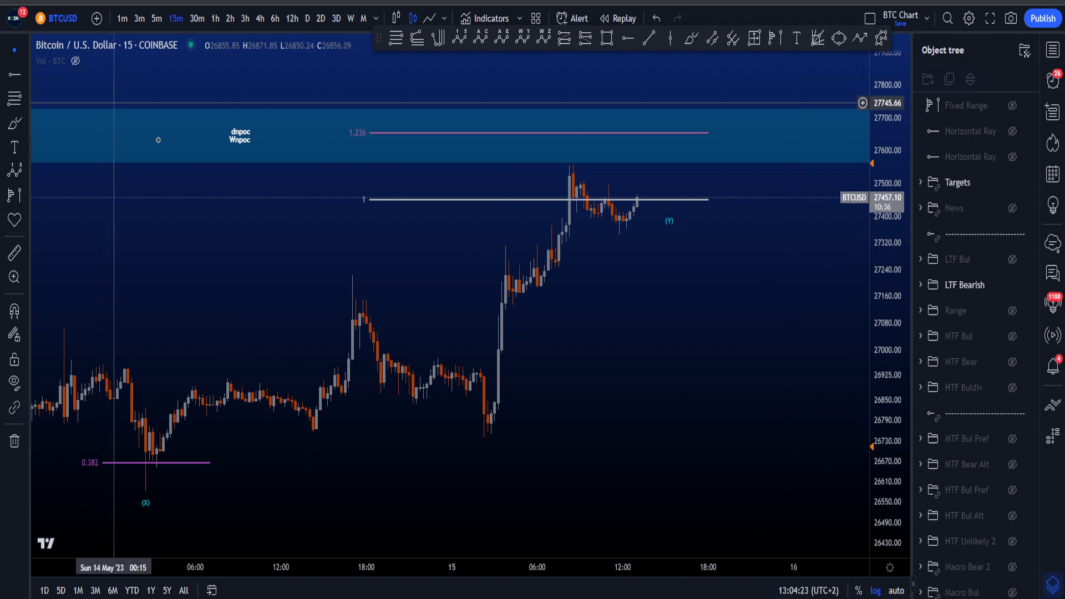
pyautogui.scroll(-3, 145, 127)
pyautogui.moveTo(768, 339); pyautogui.dragTo(685, 357)
pyautogui.scroll(-2, 723, 352)
pyautogui.moveTo(726, 316); pyautogui.dragTo(700, 335)
# Brush a line from the May 12 low up to wave (W) and another stroke beneath that rise, undoing both.
pyautogui.click(691, 38)
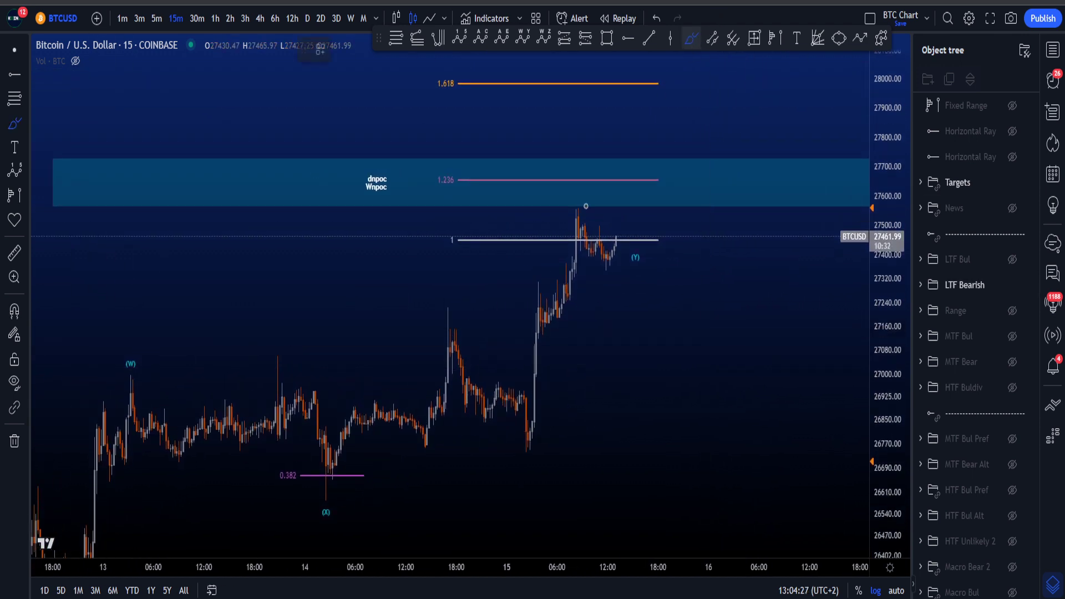
pyautogui.moveTo(881, 269); pyautogui.dragTo(882, 333)
pyautogui.scroll(-2, 777, 408)
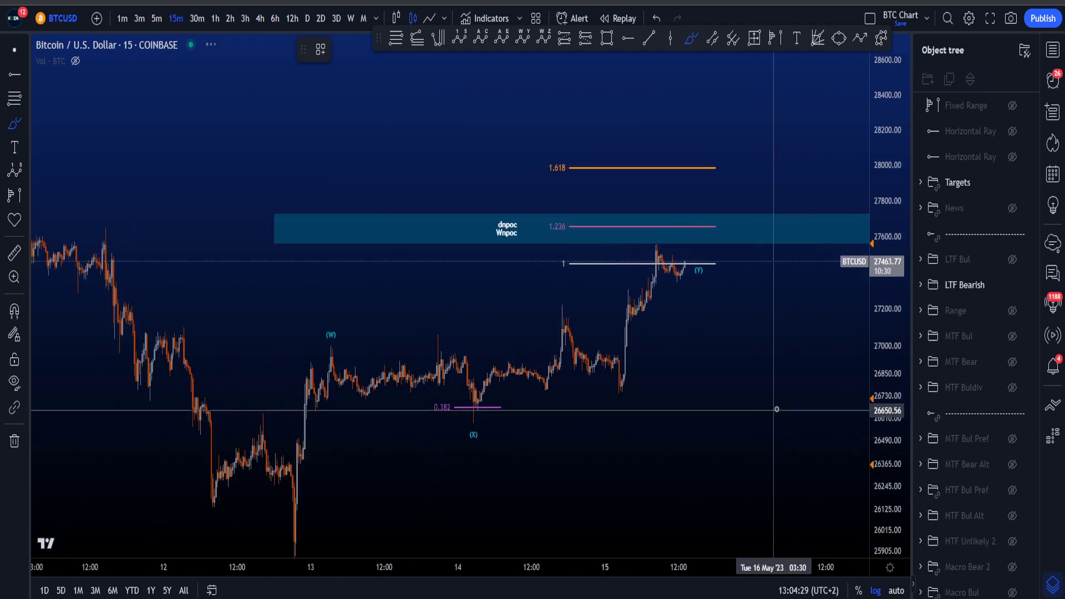
pyautogui.moveTo(210, 502)
pyautogui.mouseDown()
pyautogui.moveTo(297, 409)
pyautogui.moveTo(325, 352)
pyautogui.mouseUp()
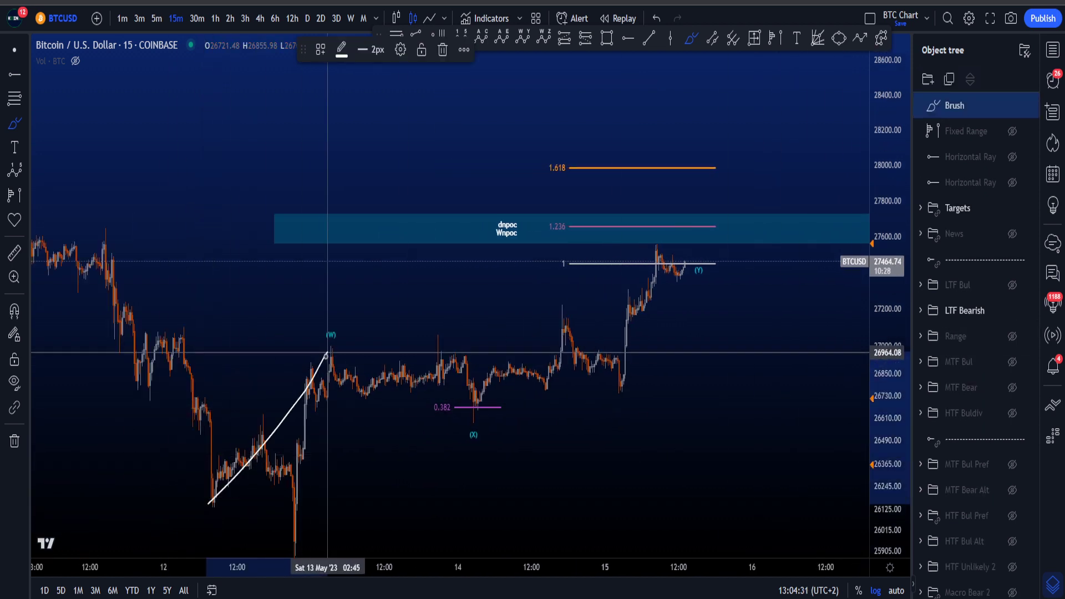
pyautogui.hotkey('ctrl', 'z')
pyautogui.moveTo(216, 480); pyautogui.dragTo(301, 521)
pyautogui.hotkey('ctrl', 'z')
# Brush a stroke from wave (W) across to May 15 and a loop around the (X) to (Y) rise, undoing both.
pyautogui.moveTo(331, 358)
pyautogui.mouseDown()
pyautogui.moveTo(423, 355)
pyautogui.moveTo(490, 417)
pyautogui.moveTo(538, 349)
pyautogui.moveTo(654, 302)
pyautogui.moveTo(712, 369)
pyautogui.mouseUp()
pyautogui.hotkey('ctrl', 'z')
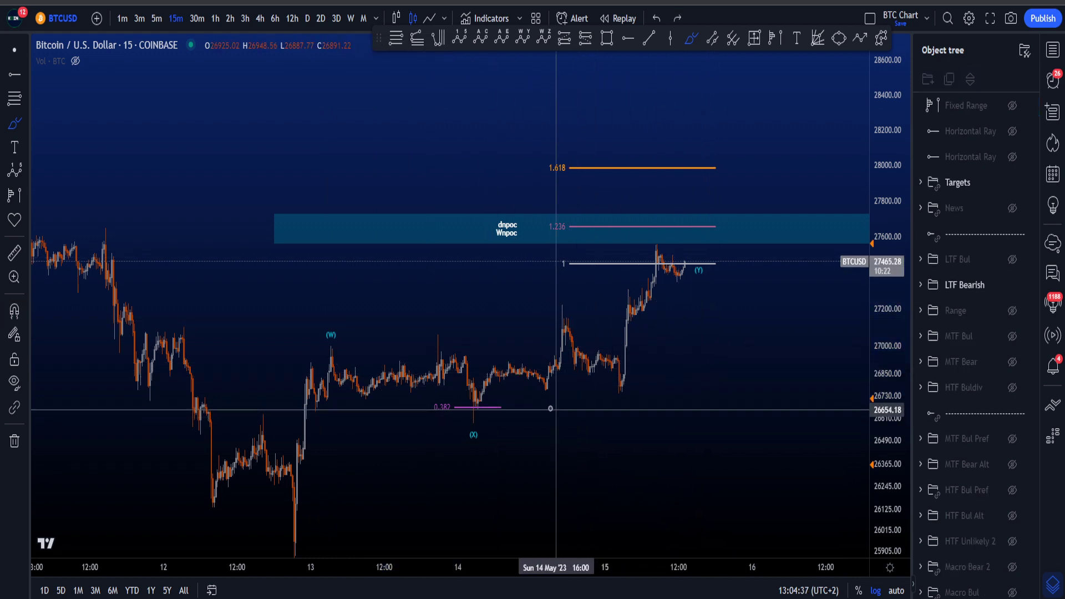
pyautogui.moveTo(502, 412)
pyautogui.mouseDown()
pyautogui.moveTo(579, 384)
pyautogui.moveTo(658, 244)
pyautogui.moveTo(492, 394)
pyautogui.mouseUp()
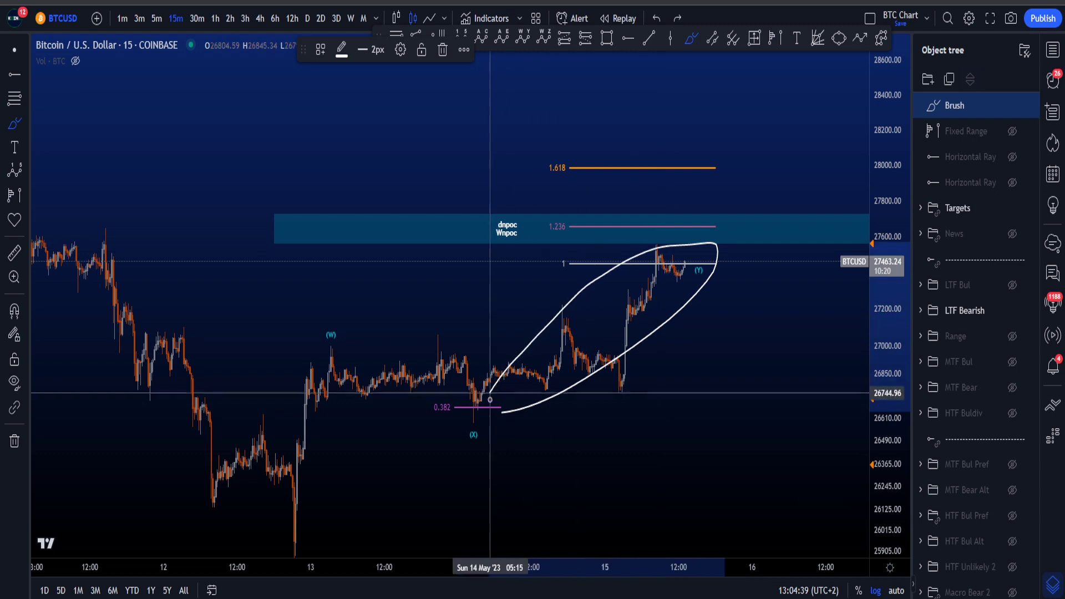
pyautogui.hotkey('ctrl', 'z')
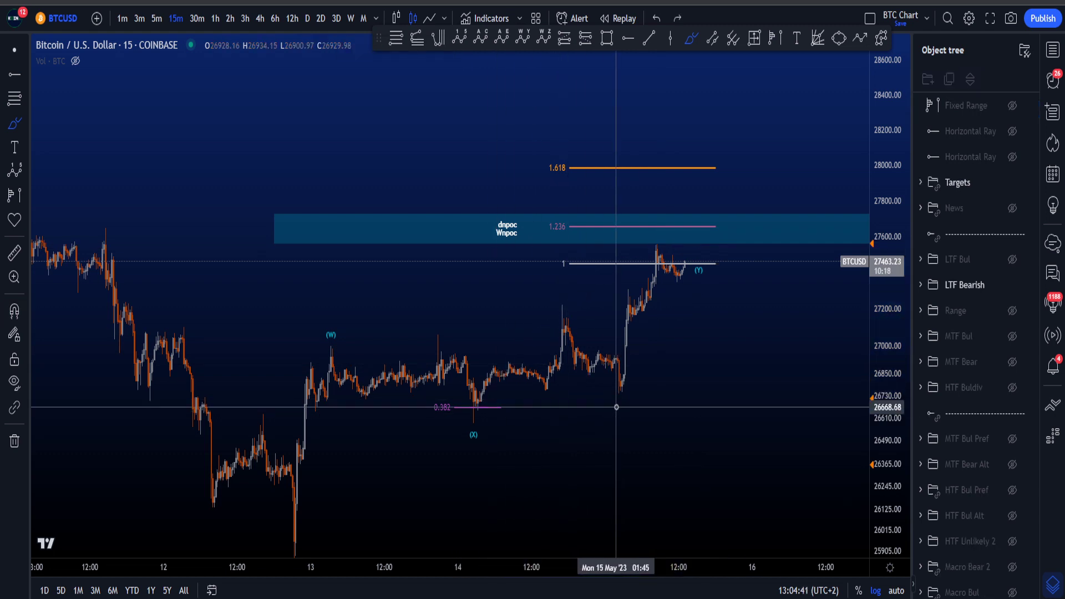
# Brush a mark at the end of the 1 level and an oval around the May 15 high, undoing each one.
pyautogui.moveTo(881, 447); pyautogui.dragTo(888, 435)
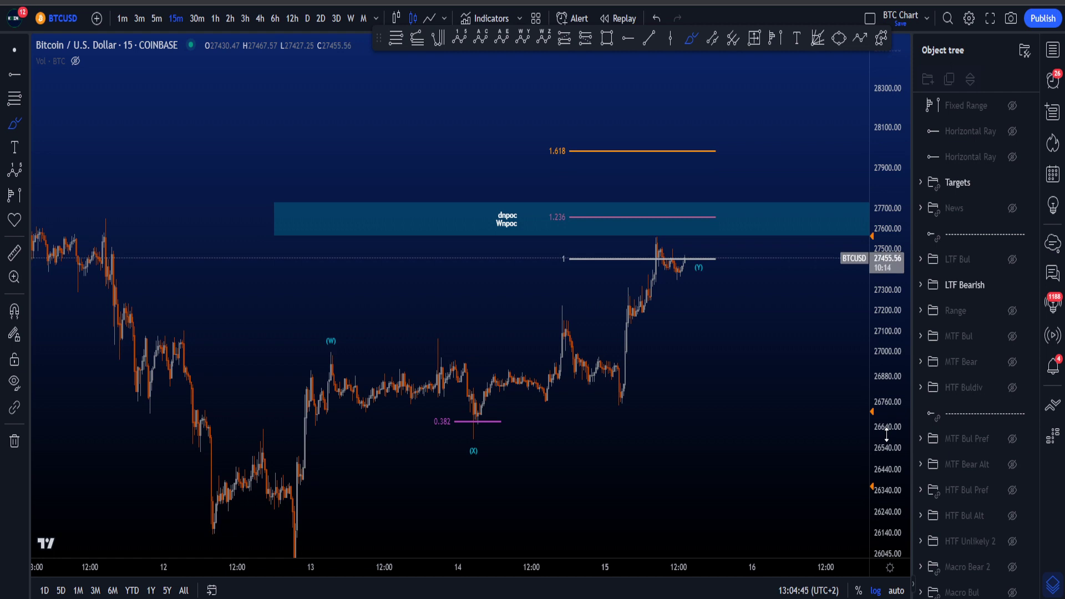
pyautogui.moveTo(892, 380)
pyautogui.mouseDown()
pyautogui.moveTo(893, 395)
pyautogui.moveTo(886, 381)
pyautogui.mouseUp()
pyautogui.scroll(2, 743, 378)
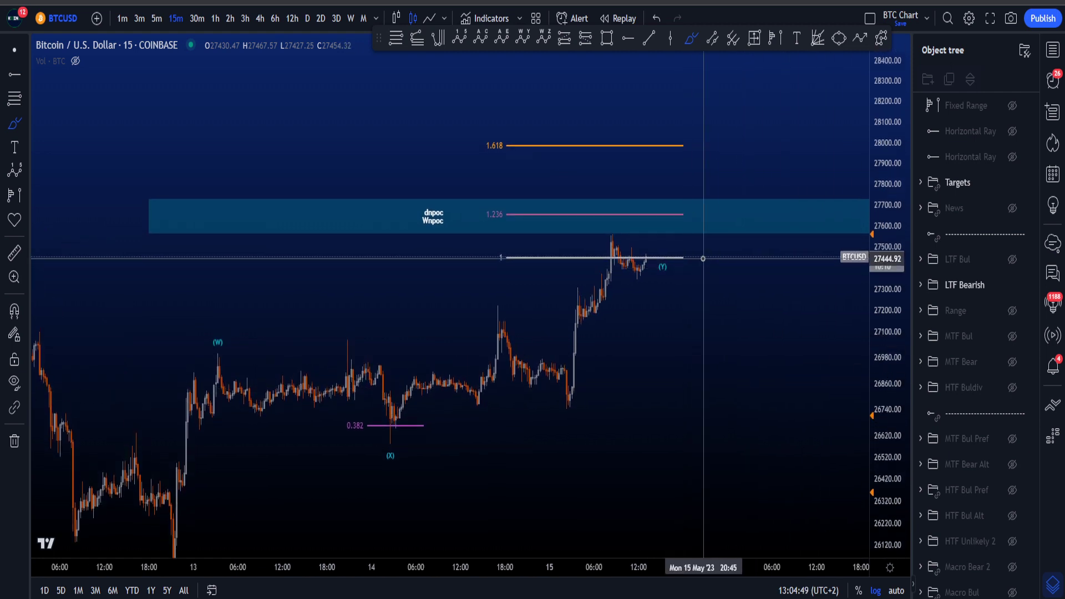
pyautogui.moveTo(702, 259)
pyautogui.mouseDown()
pyautogui.moveTo(499, 280)
pyautogui.moveTo(573, 191)
pyautogui.moveTo(647, 264)
pyautogui.moveTo(667, 259)
pyautogui.mouseUp()
pyautogui.hotkey('ctrl', 'z')
pyautogui.hotkey('ctrl', 'z')
pyautogui.moveTo(548, 266)
pyautogui.mouseDown()
pyautogui.moveTo(482, 266)
pyautogui.moveTo(504, 192)
pyautogui.moveTo(704, 233)
pyautogui.moveTo(609, 269)
pyautogui.moveTo(589, 233)
pyautogui.moveTo(677, 238)
pyautogui.moveTo(653, 254)
pyautogui.mouseUp()
pyautogui.hotkey('ctrl', 'z')
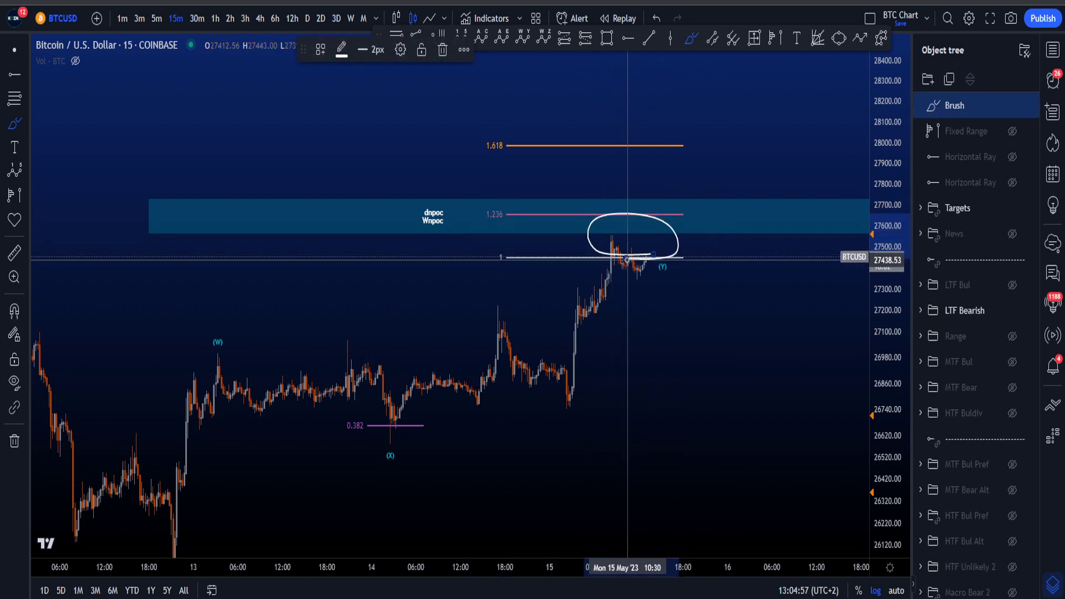
pyautogui.hotkey('ctrl', 'z')
# Circle the dnpoc/Wnpoc label with the brush, undo the circle, and select the target zone box.
pyautogui.moveTo(476, 204)
pyautogui.mouseDown()
pyautogui.moveTo(425, 191)
pyautogui.moveTo(476, 202)
pyautogui.mouseUp()
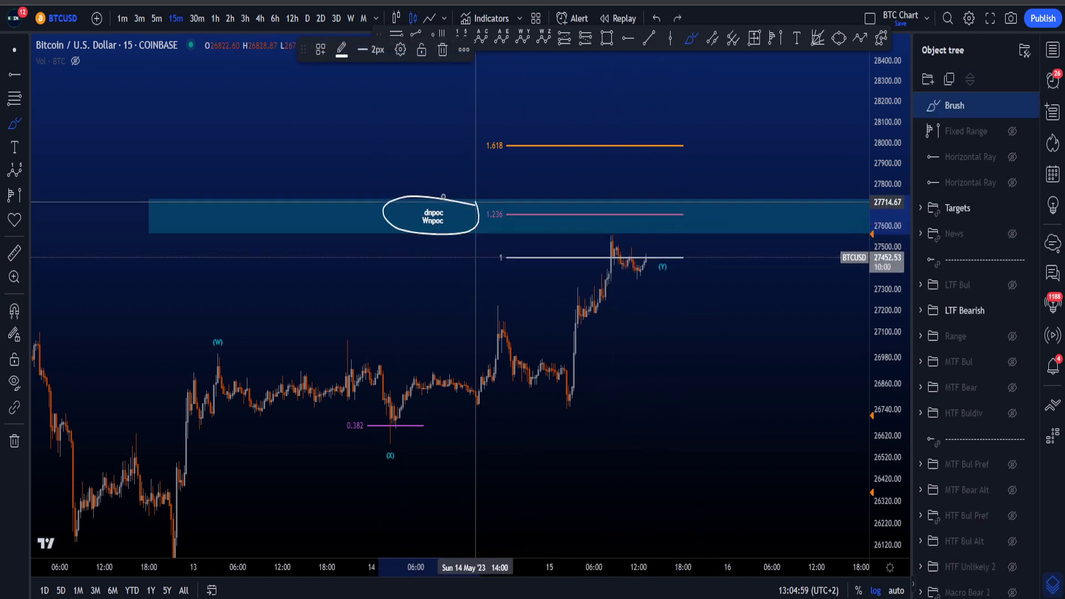
pyautogui.hotkey('ctrl', 'z')
pyautogui.click(15, 50)
pyautogui.click(403, 236)
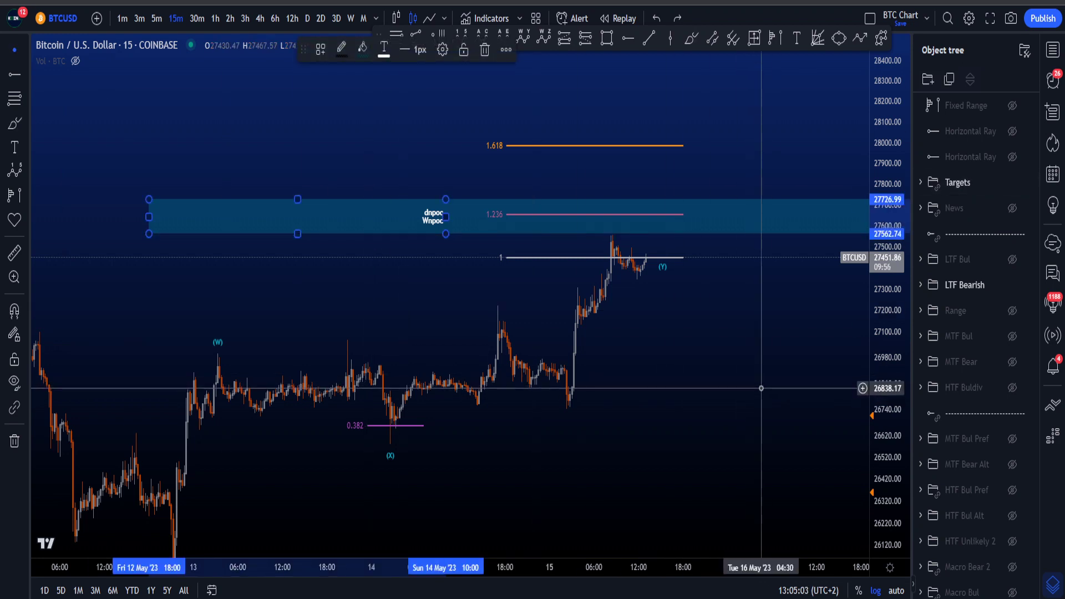
pyautogui.moveTo(759, 389); pyautogui.dragTo(739, 353)
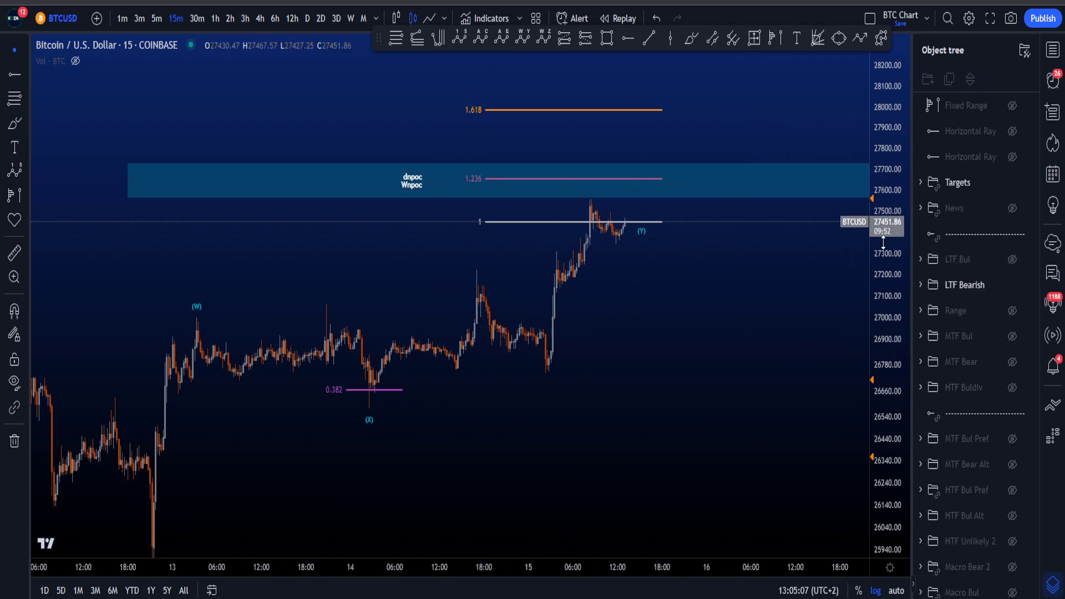
# Show the npocs group briefly to compare its dnpoc levels with the target zone, and hide it again.
pyautogui.scroll(-10, 1002, 317)
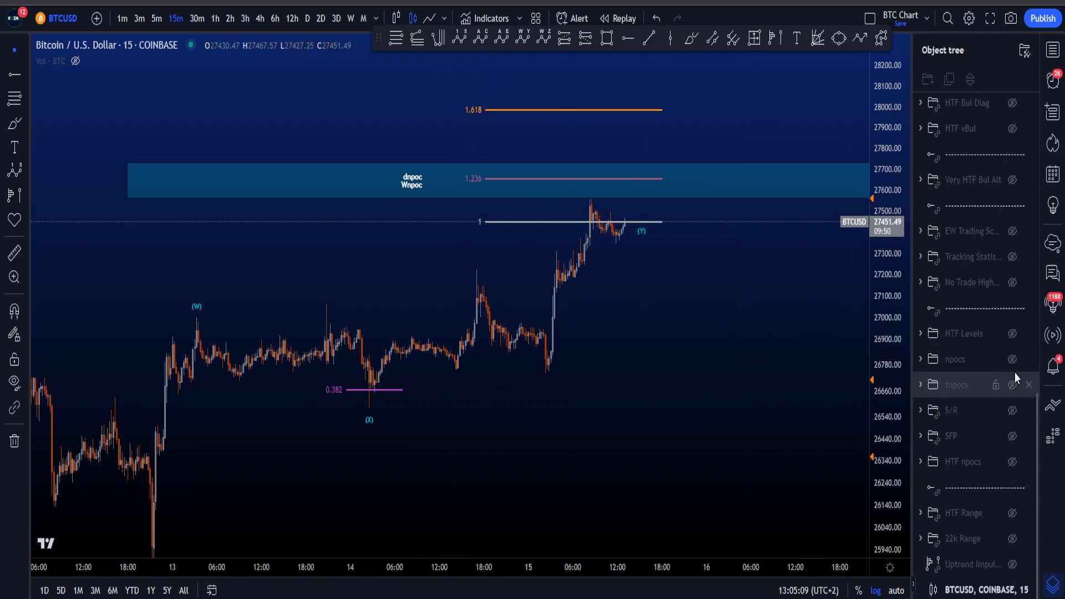
pyautogui.click(1015, 360)
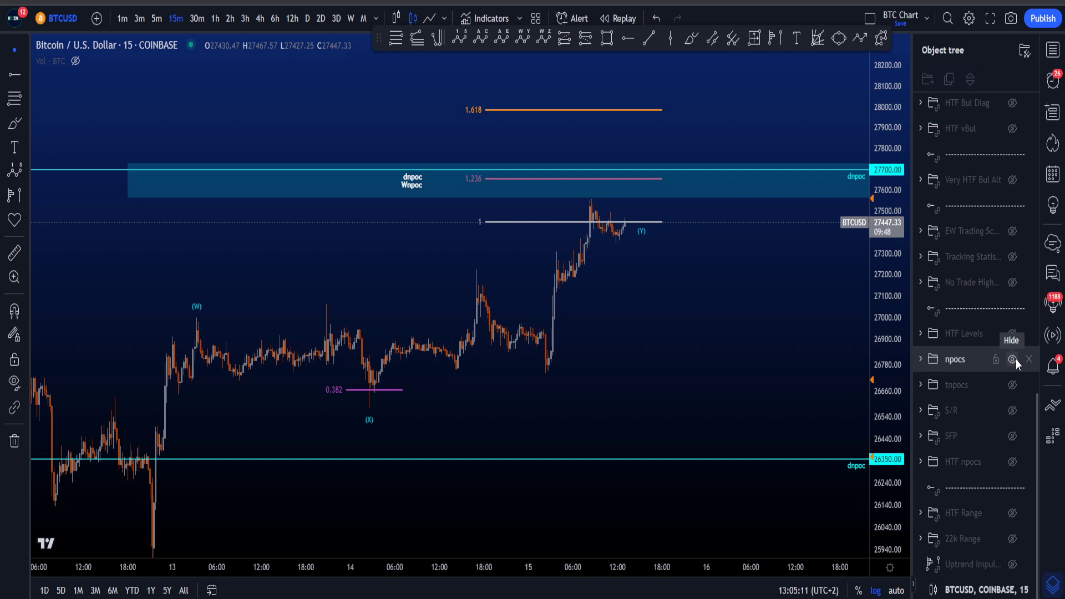
pyautogui.click(1016, 359)
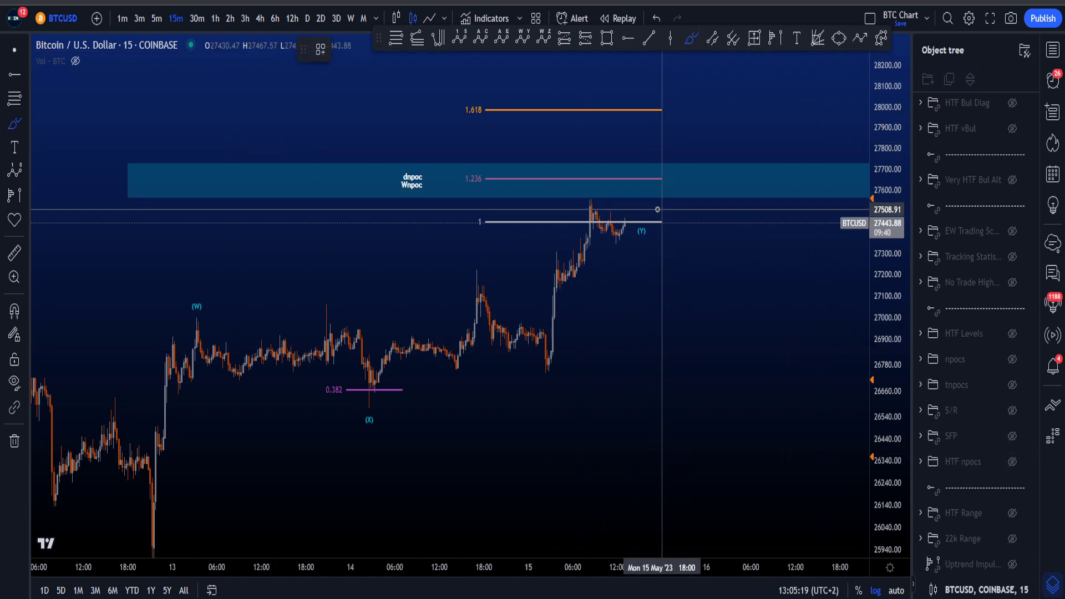
# Brush a mark inside the target zone and a circle at the 1.236 level with a falling curve, undoing the drawings.
pyautogui.moveTo(642, 189); pyautogui.dragTo(649, 168)
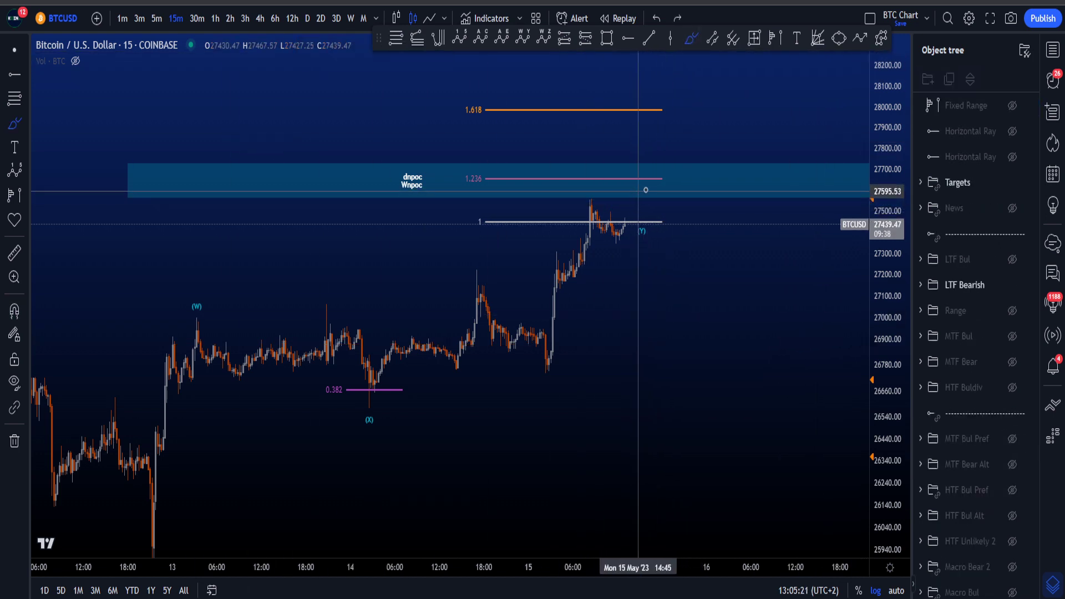
pyautogui.hotkey('ctrl', 'z')
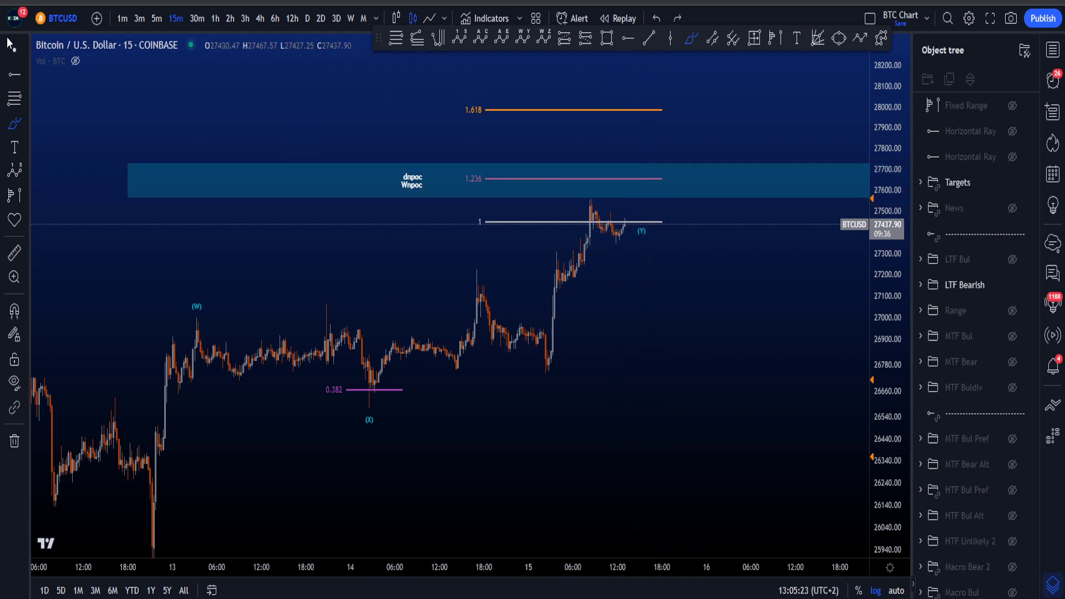
pyautogui.moveTo(772, 300); pyautogui.dragTo(760, 320)
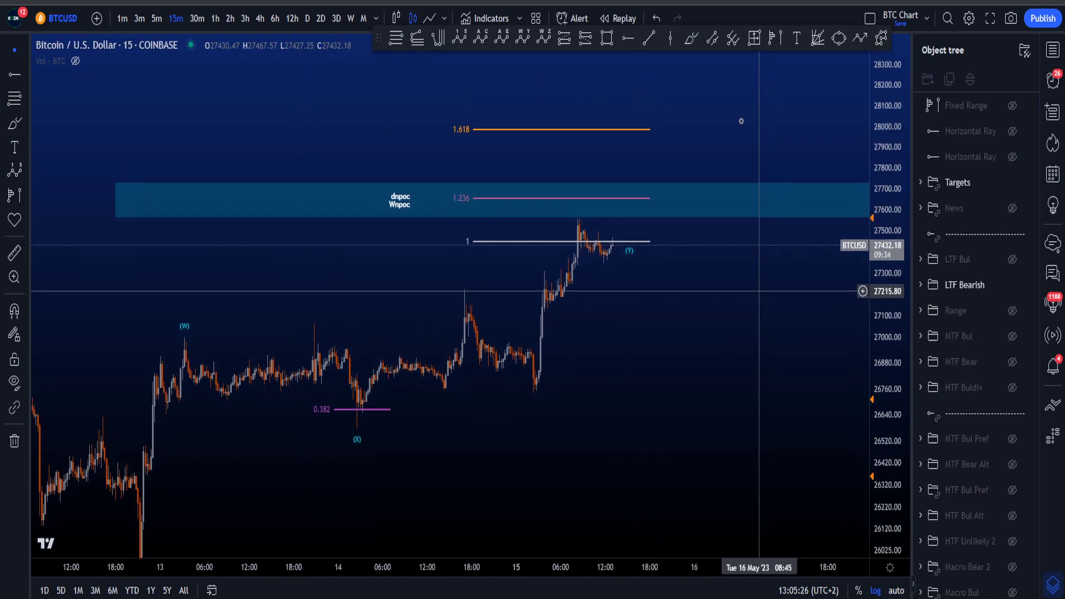
pyautogui.click(692, 40)
pyautogui.moveTo(648, 218)
pyautogui.mouseDown()
pyautogui.moveTo(551, 269)
pyautogui.moveTo(602, 188)
pyautogui.moveTo(581, 211)
pyautogui.mouseUp()
pyautogui.hotkey('ctrl', 'z')
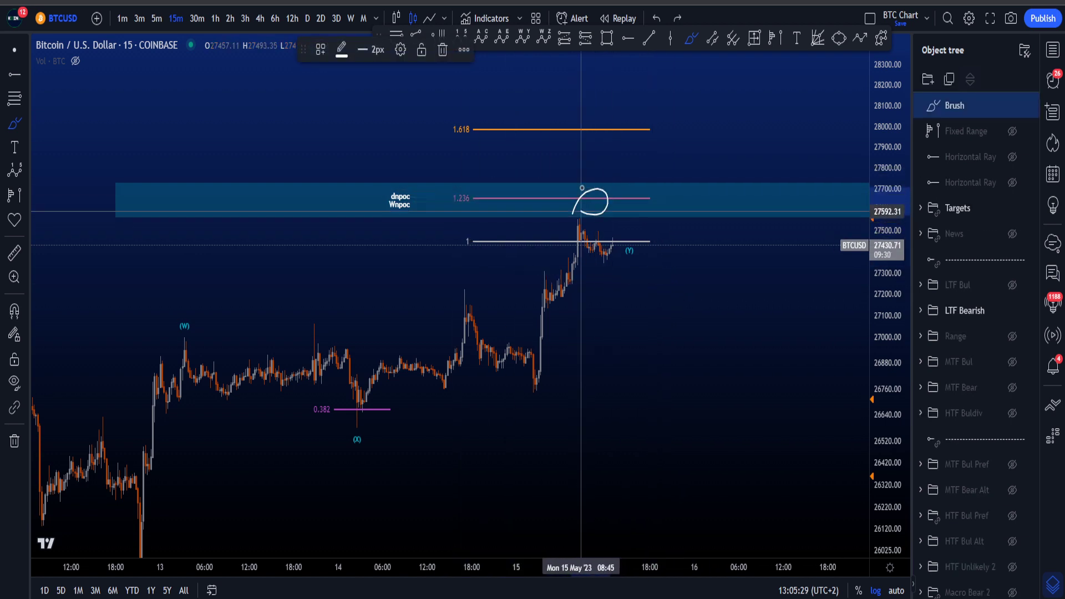
pyautogui.moveTo(648, 260); pyautogui.dragTo(702, 423)
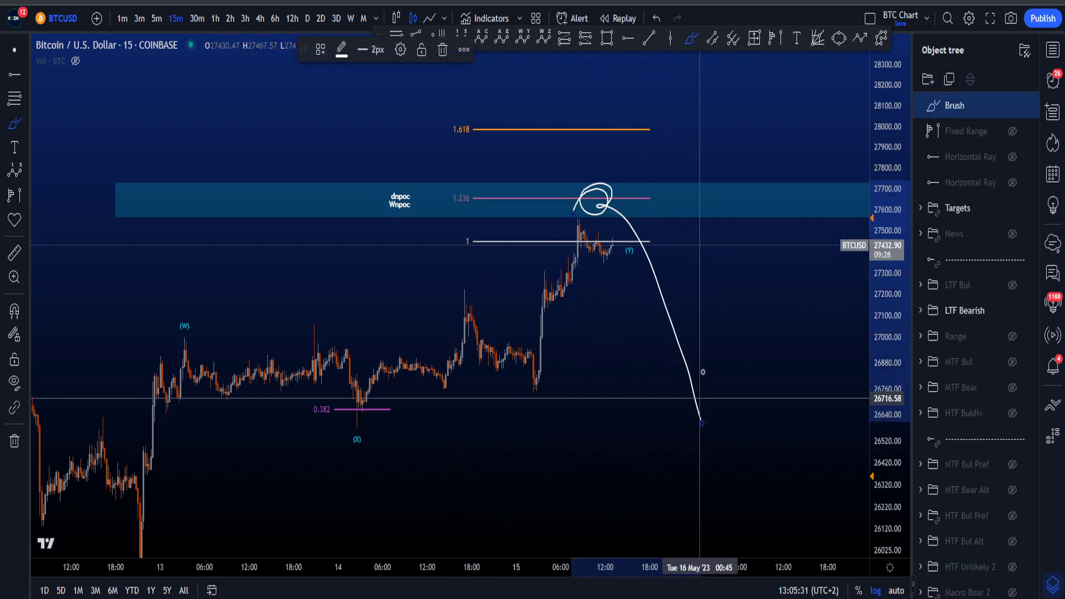
pyautogui.hotkey('ctrl', 'z')
# Brush circles around the 1.236 level in the target zone and a stroke turning down from it, undoing each one.
pyautogui.moveTo(582, 219); pyautogui.dragTo(575, 226)
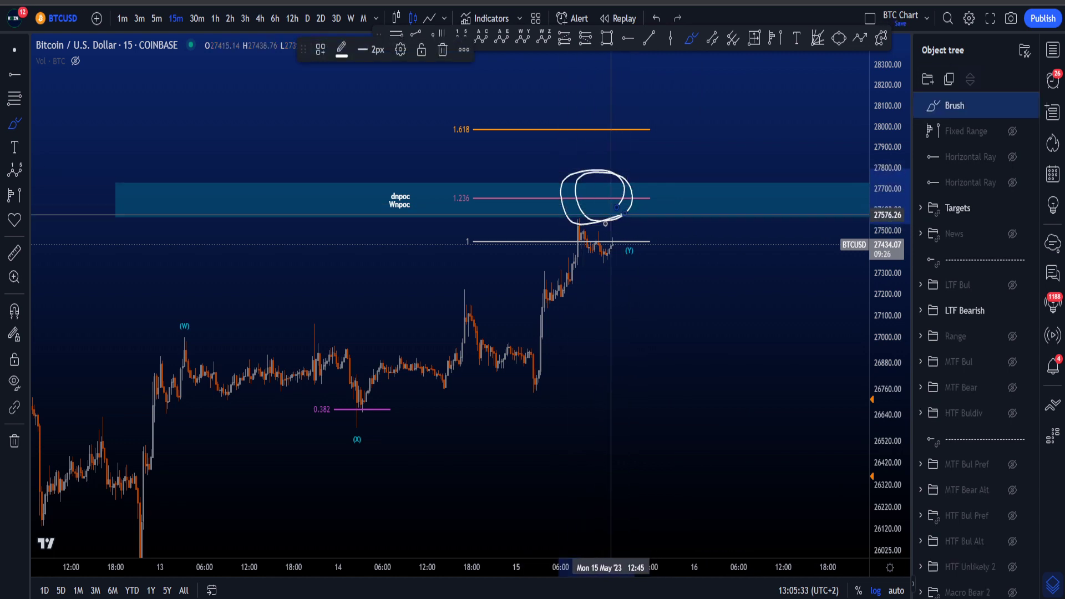
pyautogui.hotkey('ctrl', 'z')
pyautogui.moveTo(589, 191); pyautogui.dragTo(615, 179)
pyautogui.hotkey('ctrl', 'z')
pyautogui.moveTo(573, 220)
pyautogui.mouseDown()
pyautogui.moveTo(607, 203)
pyautogui.moveTo(656, 294)
pyautogui.mouseUp()
pyautogui.hotkey('ctrl', 'z')
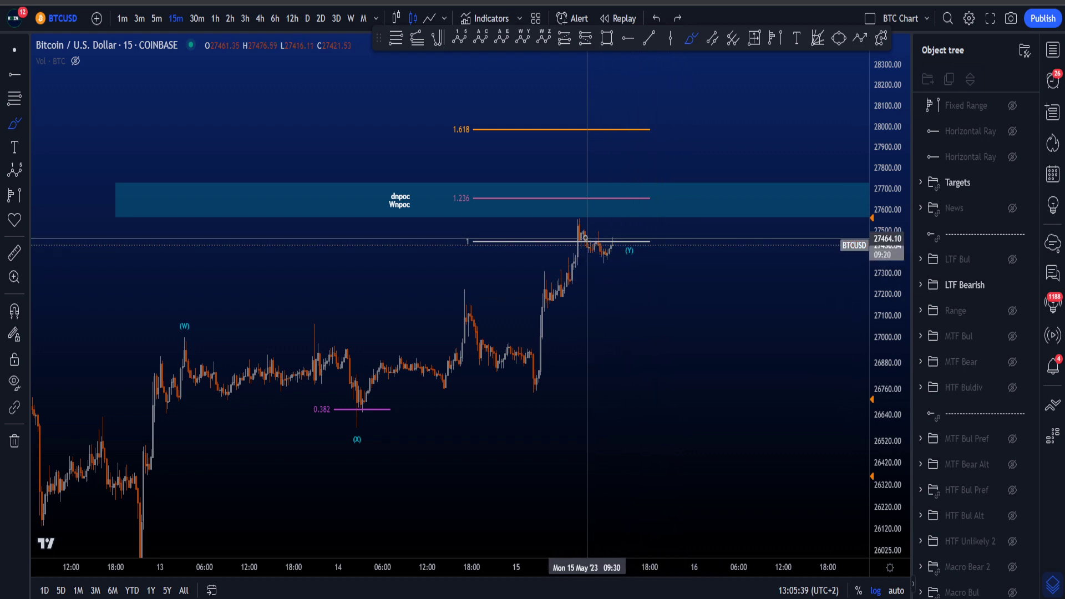
# Brush a declining path from the May 15 high and a mark at the May 15 low, undoing both.
pyautogui.moveTo(583, 232); pyautogui.dragTo(704, 424)
pyautogui.hotkey('ctrl', 'z')
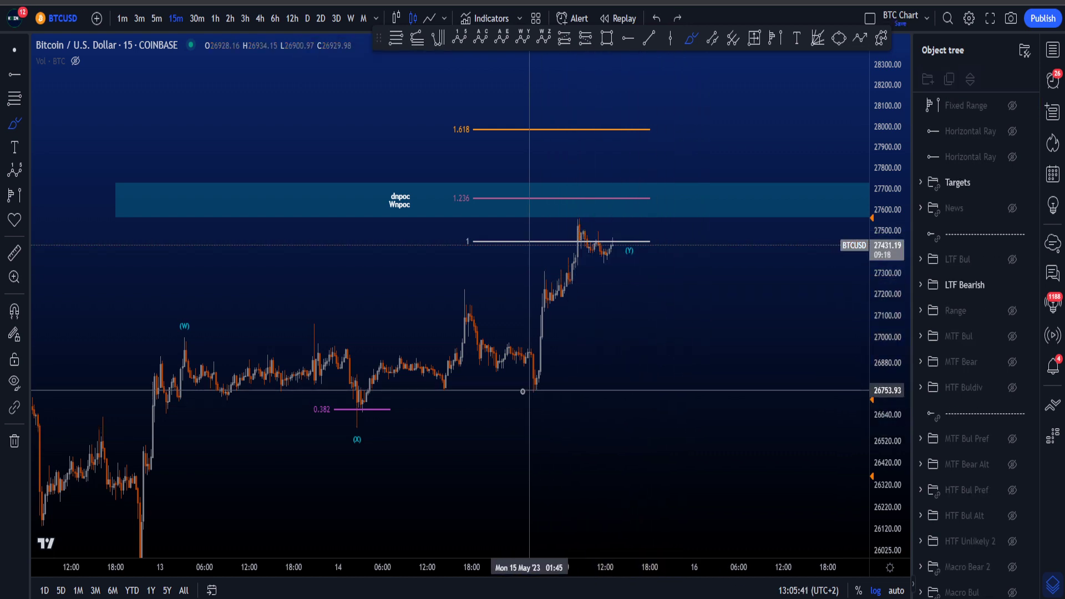
pyautogui.moveTo(529, 392); pyautogui.dragTo(504, 388)
pyautogui.hotkey('ctrl', 'z')
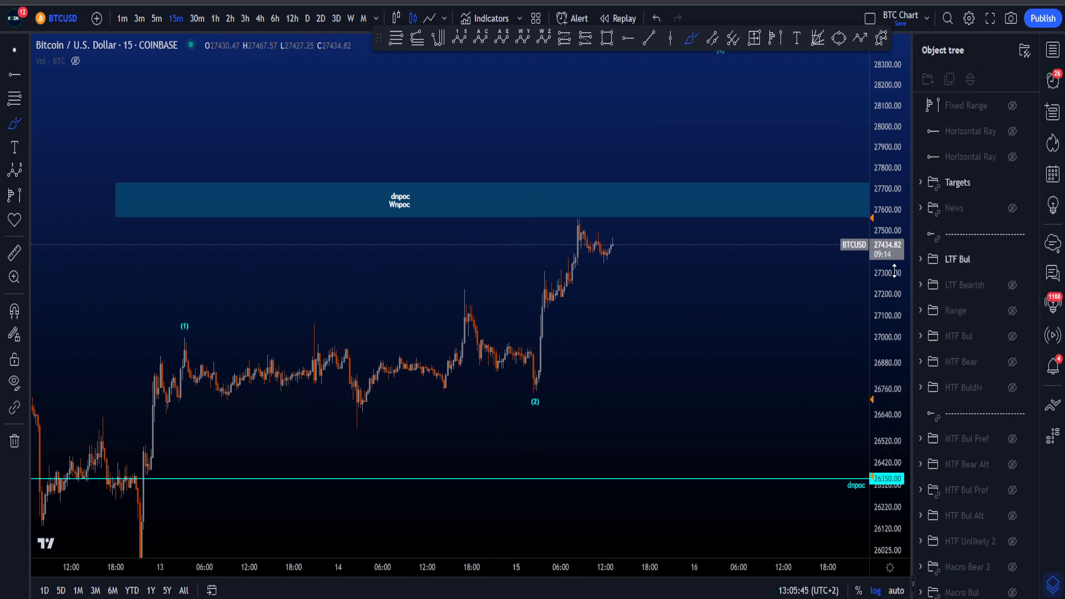
# Brush circles around the May 13 low and wave (1) with a connecting line, plus a stroke towards wave (2), undoing the drawings.
pyautogui.moveTo(894, 271); pyautogui.dragTo(891, 355)
pyautogui.scroll(-3, 751, 335)
pyautogui.scroll(2, 751, 335)
pyautogui.moveTo(879, 262); pyautogui.dragTo(876, 307)
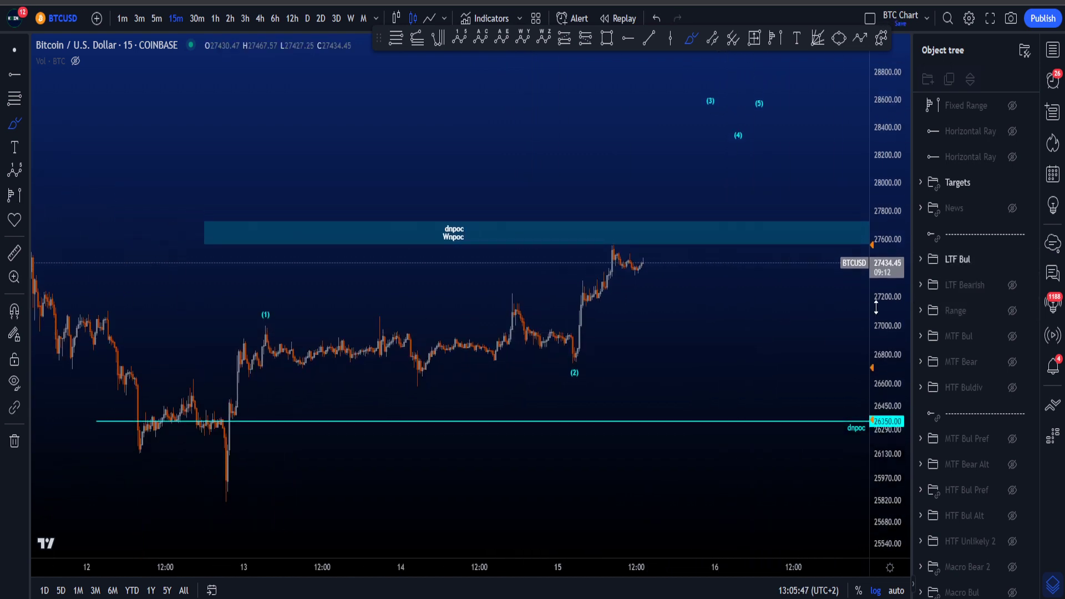
pyautogui.moveTo(712, 323); pyautogui.dragTo(634, 324)
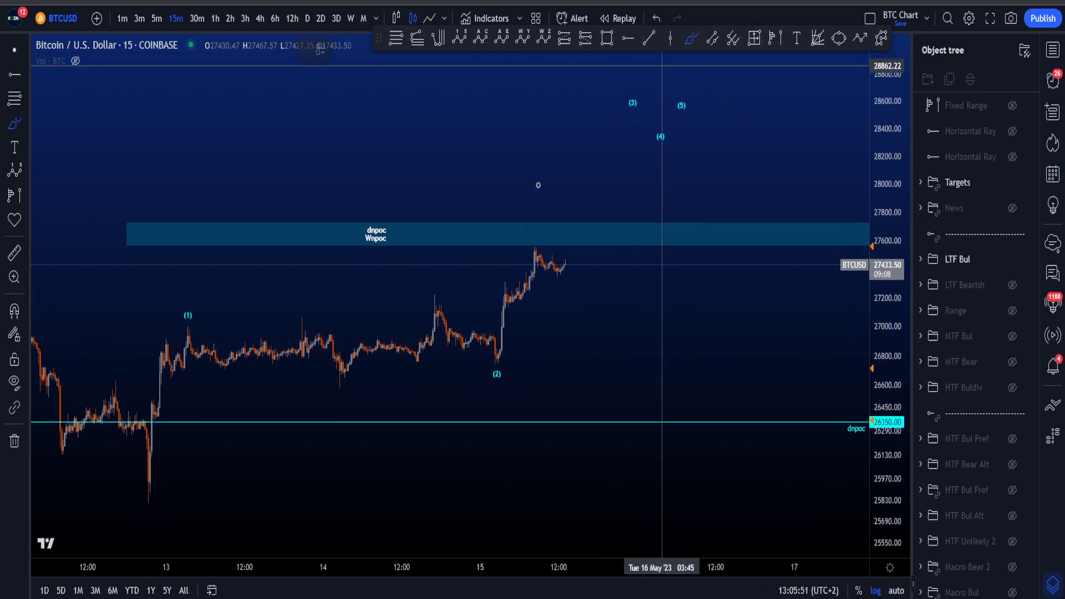
pyautogui.moveTo(152, 487)
pyautogui.mouseDown()
pyautogui.moveTo(162, 489)
pyautogui.moveTo(210, 311)
pyautogui.moveTo(178, 334)
pyautogui.mouseUp()
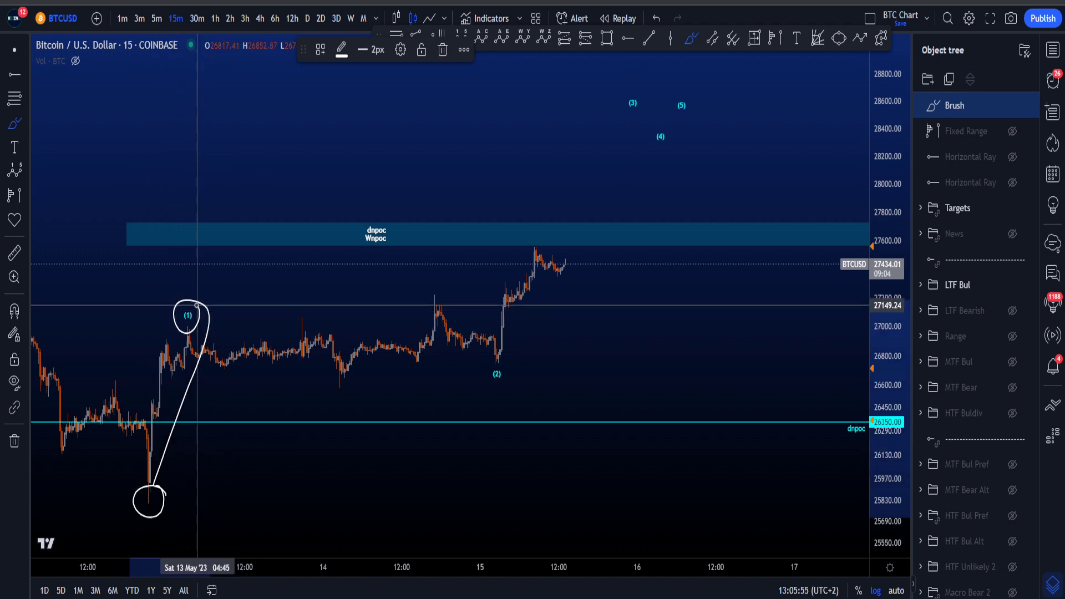
pyautogui.hotkey('ctrl', 'z')
pyautogui.moveTo(146, 478)
pyautogui.mouseDown()
pyautogui.moveTo(152, 388)
pyautogui.moveTo(188, 325)
pyautogui.moveTo(283, 376)
pyautogui.moveTo(425, 305)
pyautogui.moveTo(511, 359)
pyautogui.mouseUp()
pyautogui.hotkey('ctrl', 'z')
pyautogui.hotkey('ctrl', 'z')
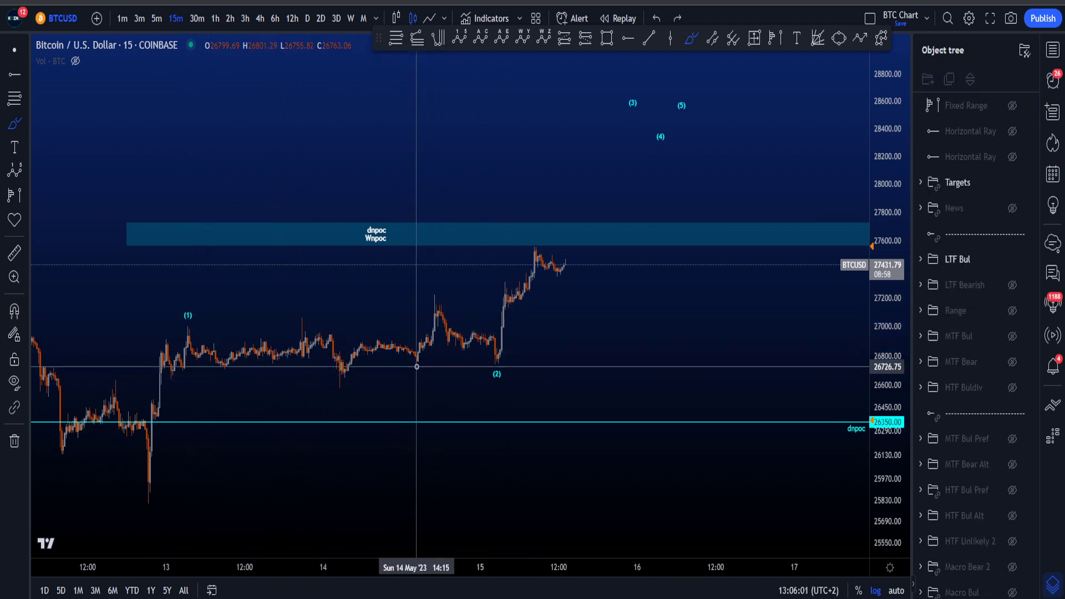
# Brush rising curves from wave (2) through the target zone towards wave (3), undoing each one.
pyautogui.moveTo(630, 477); pyautogui.dragTo(615, 480)
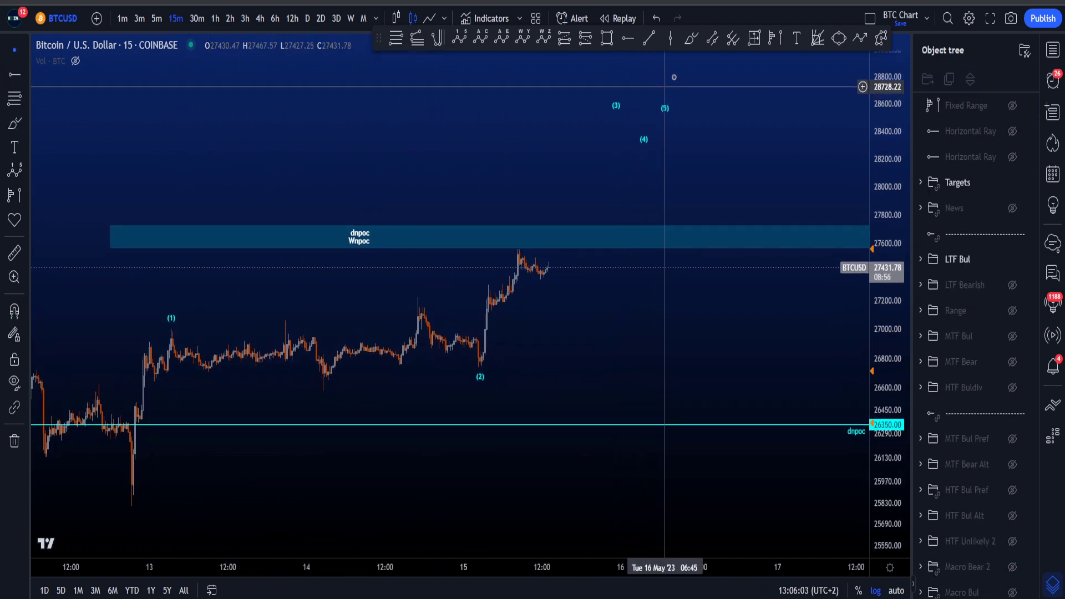
pyautogui.click(691, 37)
pyautogui.moveTo(166, 328)
pyautogui.mouseDown()
pyautogui.moveTo(469, 387)
pyautogui.moveTo(599, 152)
pyautogui.mouseUp()
pyautogui.hotkey('ctrl', 'z')
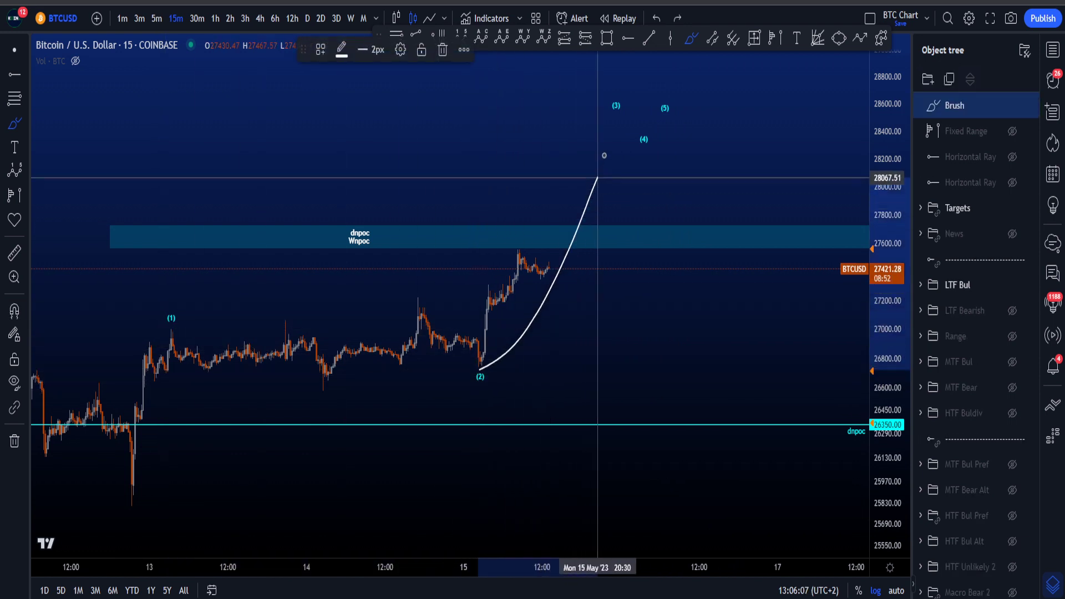
pyautogui.hotkey('ctrl', 'z')
pyautogui.moveTo(480, 366)
pyautogui.mouseDown()
pyautogui.moveTo(547, 233)
pyautogui.moveTo(485, 352)
pyautogui.moveTo(604, 174)
pyautogui.mouseUp()
pyautogui.hotkey('ctrl', 'z')
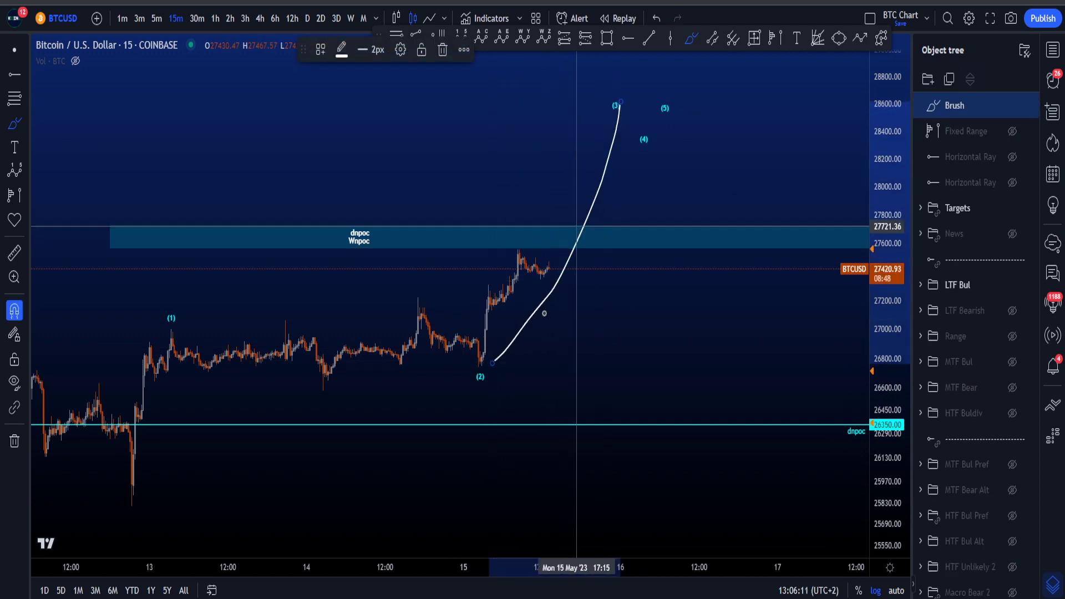
pyautogui.hotkey('ctrl', 'z')
# Brush an underline at the wave (2) low and another rising path up to the wave (3) label, undoing both.
pyautogui.moveTo(482, 369); pyautogui.dragTo(519, 365)
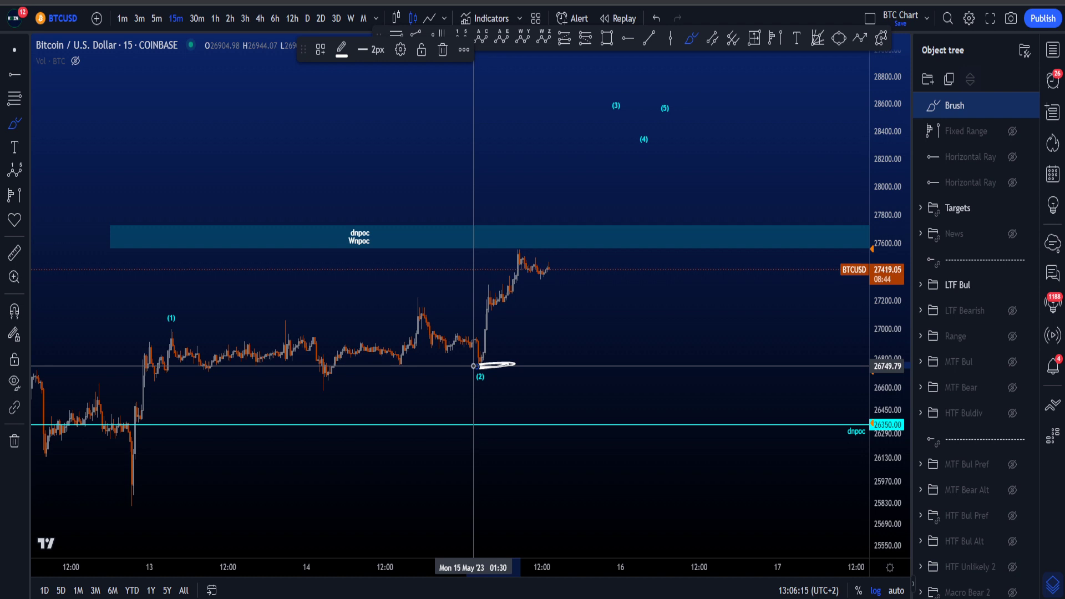
pyautogui.hotkey('ctrl', 'z')
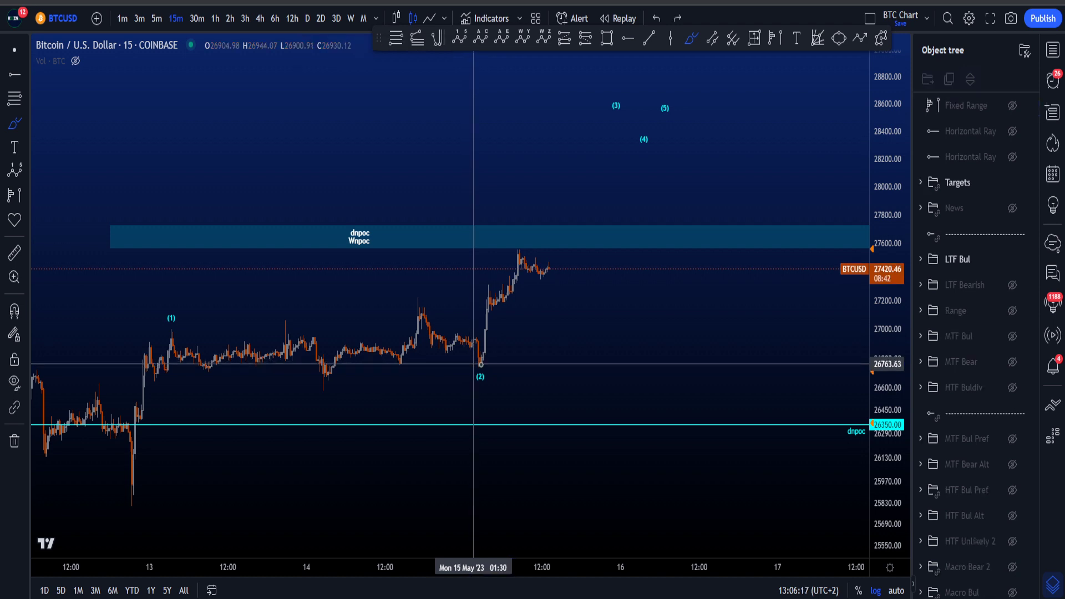
pyautogui.moveTo(482, 371); pyautogui.dragTo(613, 107)
pyautogui.hotkey('ctrl', 'z')
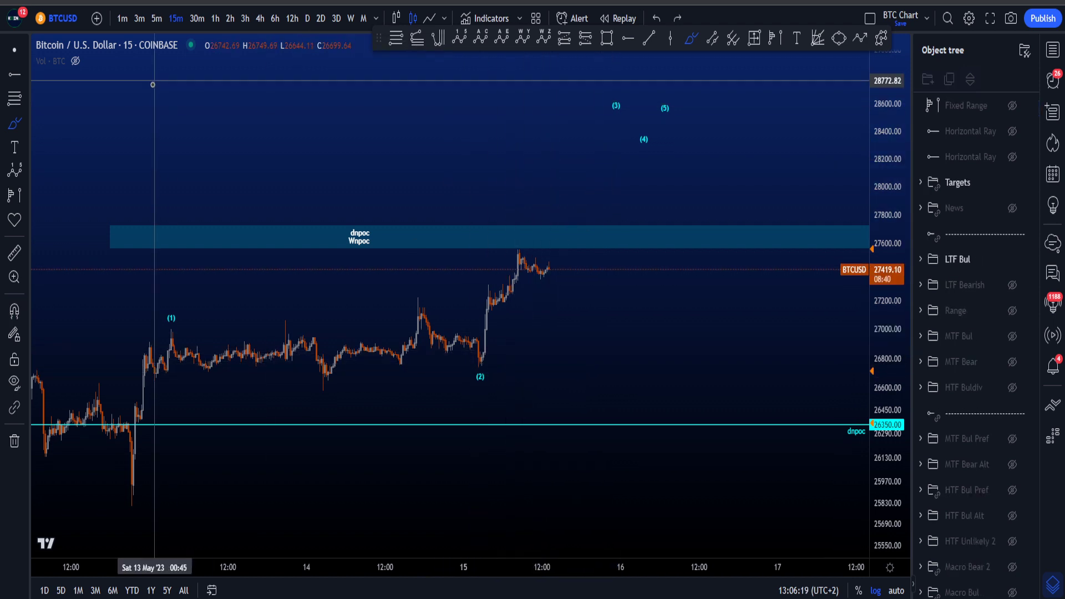
# Show the hidden BTC volume indicator beneath the price candles.
pyautogui.moveTo(78, 66)
pyautogui.scroll(3, 427, 361)
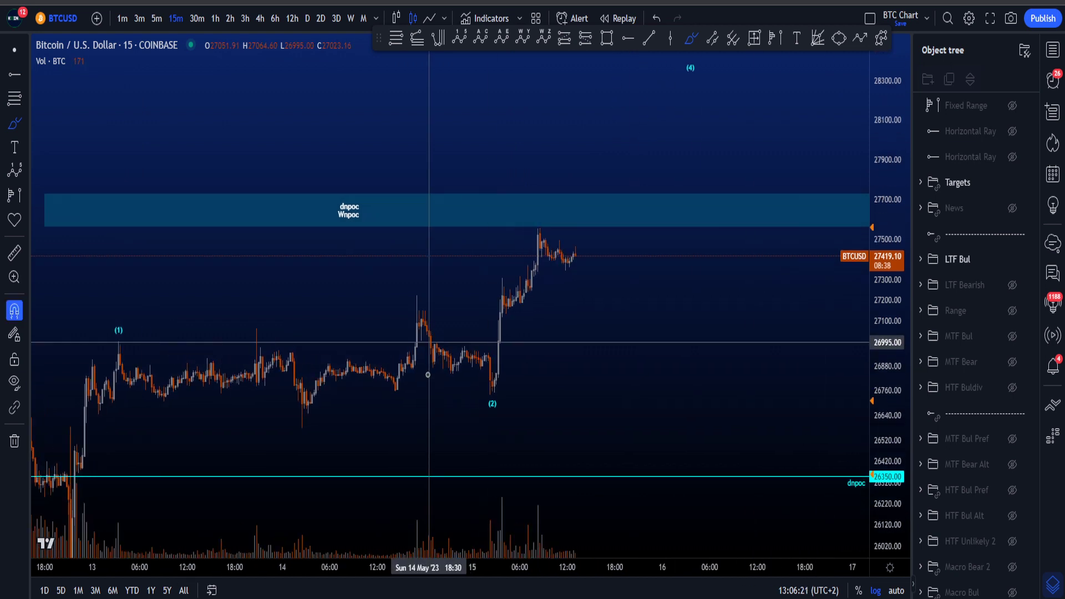
pyautogui.moveTo(716, 363); pyautogui.dragTo(762, 227)
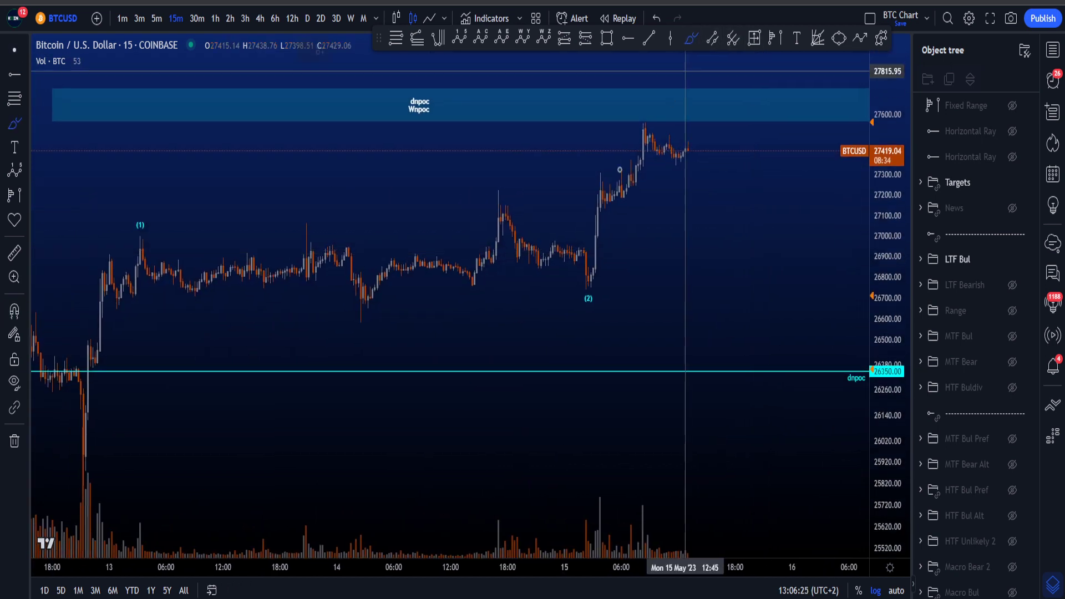
# Brush strokes beside wave (1), along the rise from wave (2), and over the volume bars beneath each, undoing every stroke.
pyautogui.moveTo(218, 233)
pyautogui.mouseDown()
pyautogui.moveTo(227, 230)
pyautogui.moveTo(185, 315)
pyautogui.mouseUp()
pyautogui.hotkey('ctrl', 'z')
pyautogui.moveTo(238, 519)
pyautogui.mouseDown()
pyautogui.moveTo(474, 499)
pyautogui.moveTo(328, 552)
pyautogui.mouseUp()
pyautogui.hotkey('ctrl', 'z')
pyautogui.moveTo(580, 287); pyautogui.dragTo(667, 134)
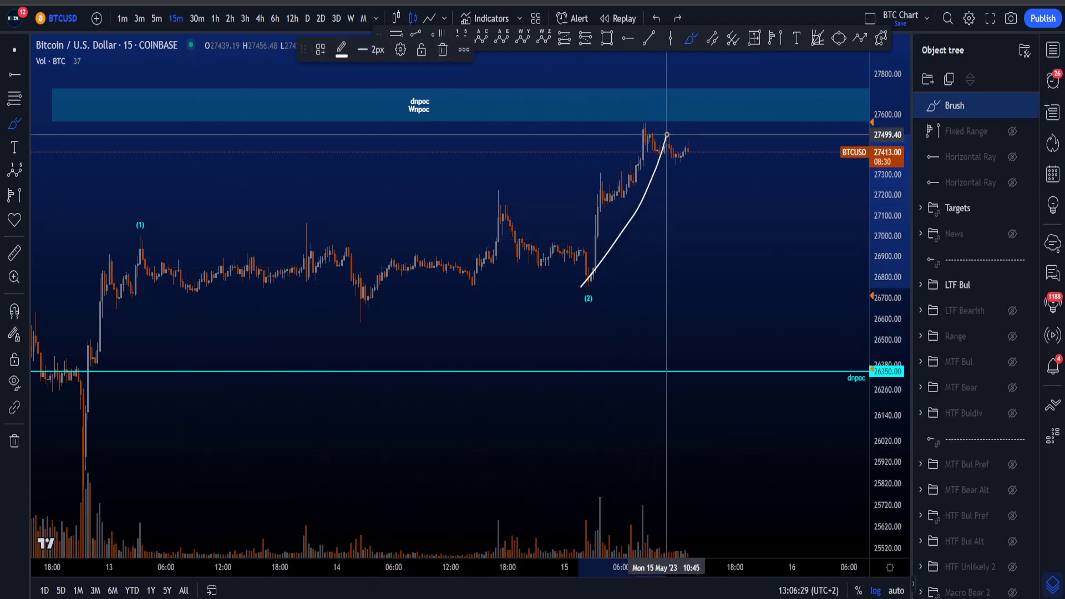
pyautogui.hotkey('ctrl', 'z')
pyautogui.moveTo(560, 541); pyautogui.dragTo(648, 505)
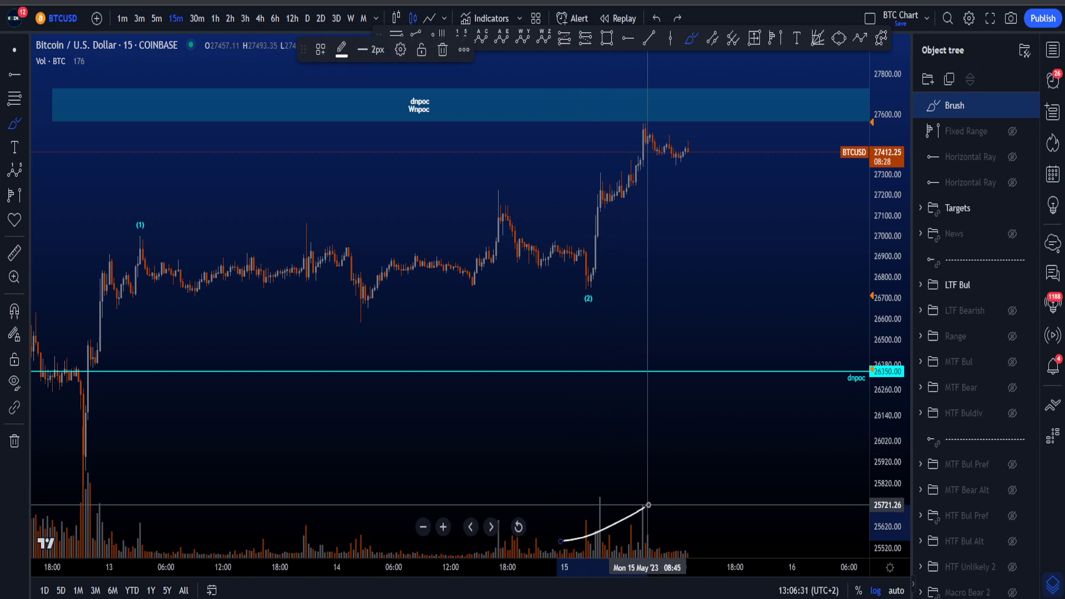
pyautogui.hotkey('ctrl', 'z')
# Brush a short line under the wave (2) low and a rising stroke up through the target zone, undoing both.
pyautogui.moveTo(740, 294); pyautogui.dragTo(640, 337)
pyautogui.scroll(-3, 658, 330)
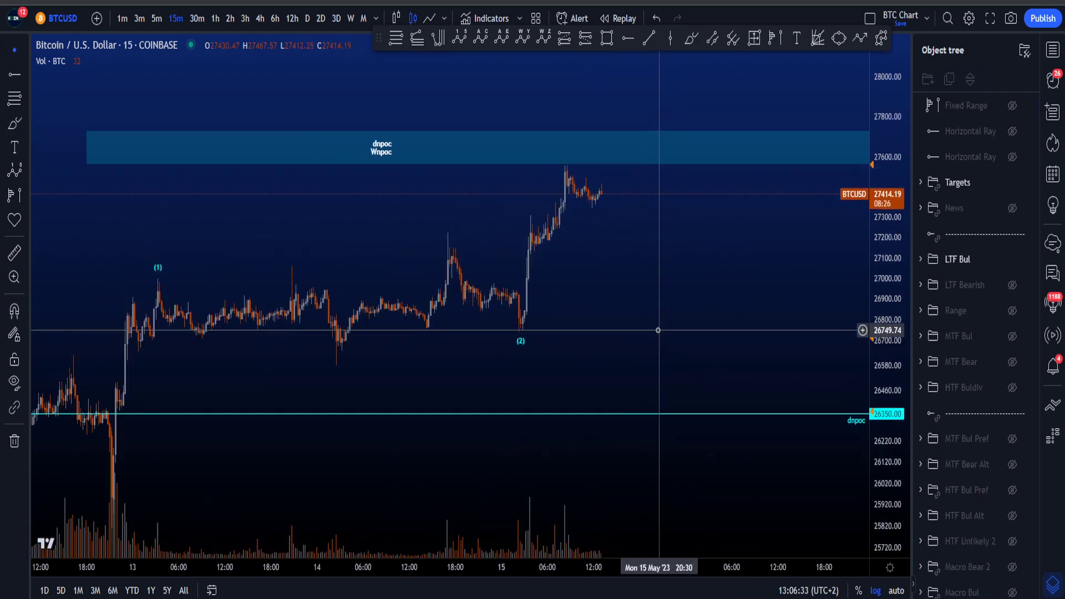
pyautogui.moveTo(903, 243); pyautogui.dragTo(903, 264)
pyautogui.moveTo(794, 265); pyautogui.dragTo(717, 318)
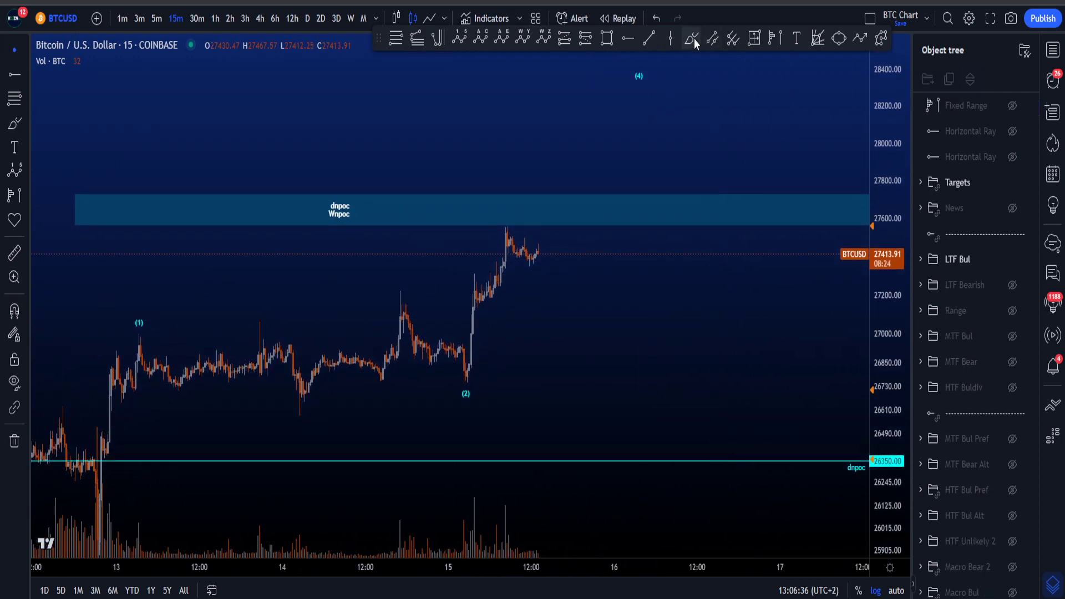
pyautogui.moveTo(499, 383); pyautogui.dragTo(462, 385)
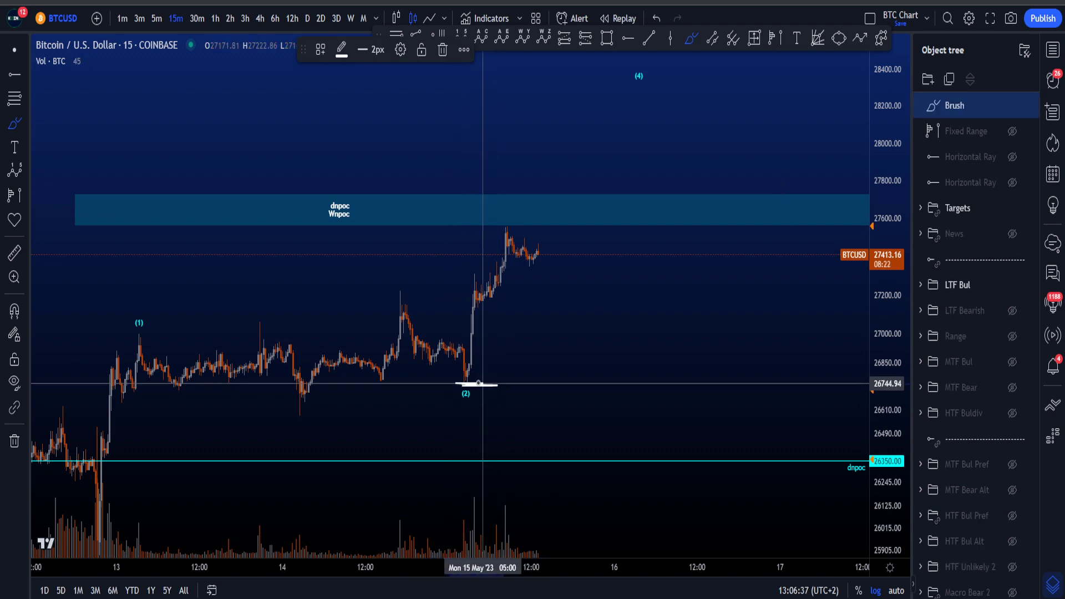
pyautogui.hotkey('ctrl', 'z')
pyautogui.moveTo(478, 346)
pyautogui.mouseDown()
pyautogui.moveTo(539, 290)
pyautogui.moveTo(596, 141)
pyautogui.mouseUp()
pyautogui.hotkey('ctrl', 'z')
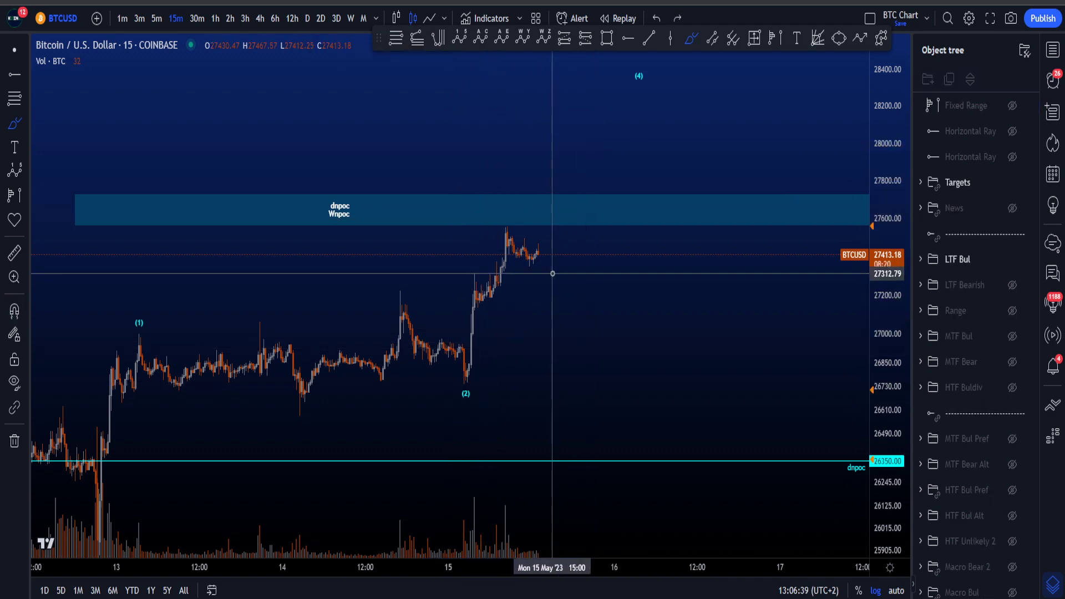
# Brush a mark beside the May 15 high and a stroke heading down from it, undoing the drawings.
pyautogui.moveTo(529, 239)
pyautogui.mouseDown()
pyautogui.moveTo(551, 233)
pyautogui.moveTo(546, 253)
pyautogui.moveTo(577, 239)
pyautogui.mouseUp()
pyautogui.hotkey('ctrl', 'z')
pyautogui.hotkey('ctrl', 'z')
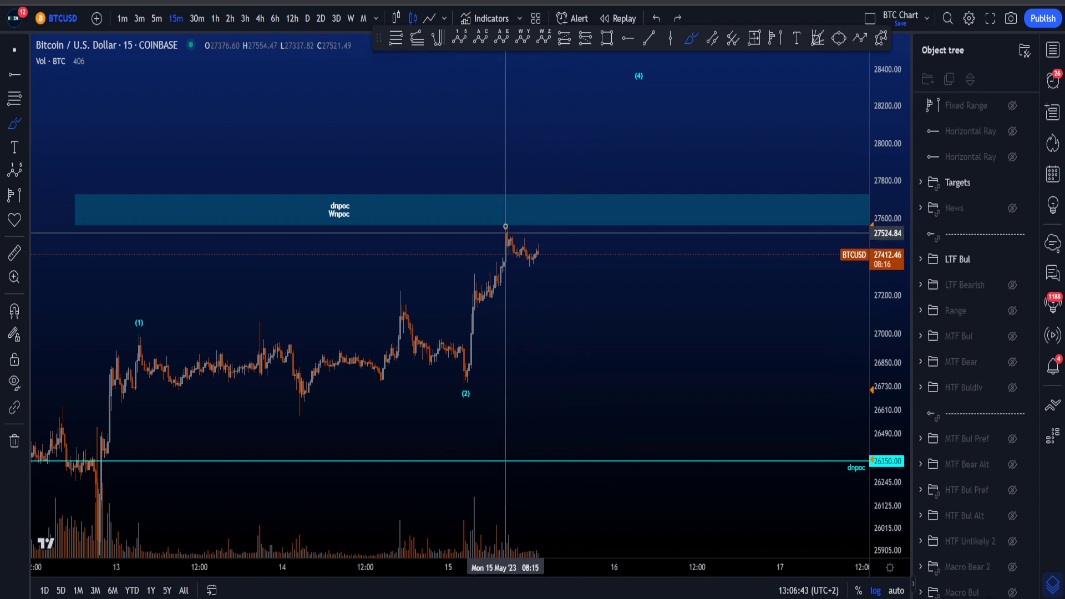
pyautogui.moveTo(505, 228)
pyautogui.mouseDown()
pyautogui.moveTo(539, 258)
pyautogui.moveTo(567, 217)
pyautogui.moveTo(590, 278)
pyautogui.mouseUp()
pyautogui.hotkey('ctrl', 'z')
# Brush a circle midway up the May 15 rally and an underline at the wave (2) low, undoing both.
pyautogui.moveTo(521, 299)
pyautogui.mouseDown()
pyautogui.moveTo(504, 293)
pyautogui.moveTo(476, 322)
pyautogui.mouseUp()
pyautogui.hotkey('ctrl', 'z')
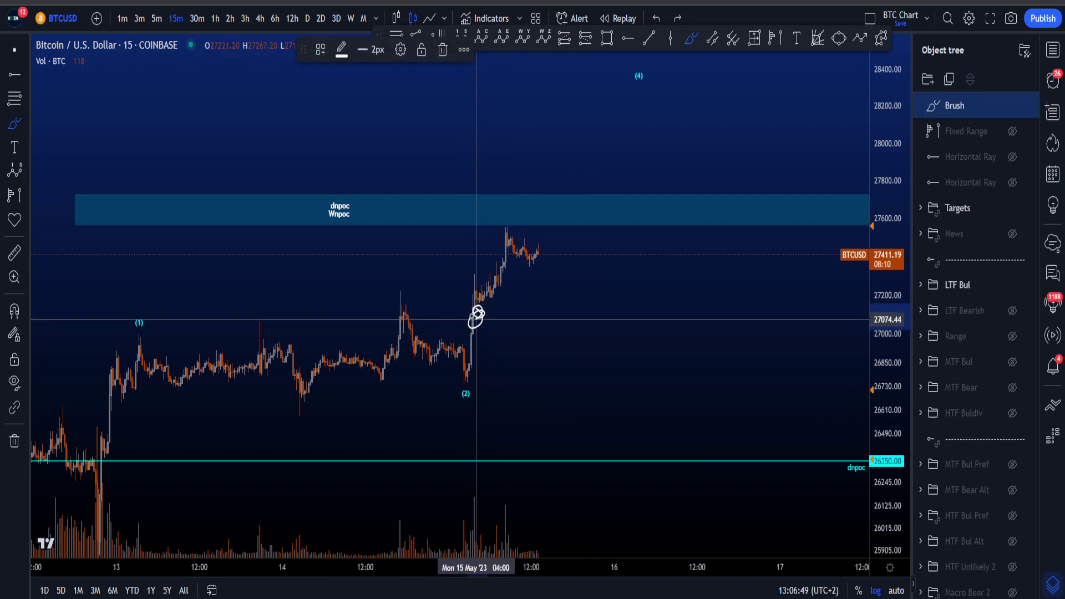
pyautogui.hotkey('ctrl', 'z')
pyautogui.moveTo(457, 385); pyautogui.dragTo(494, 381)
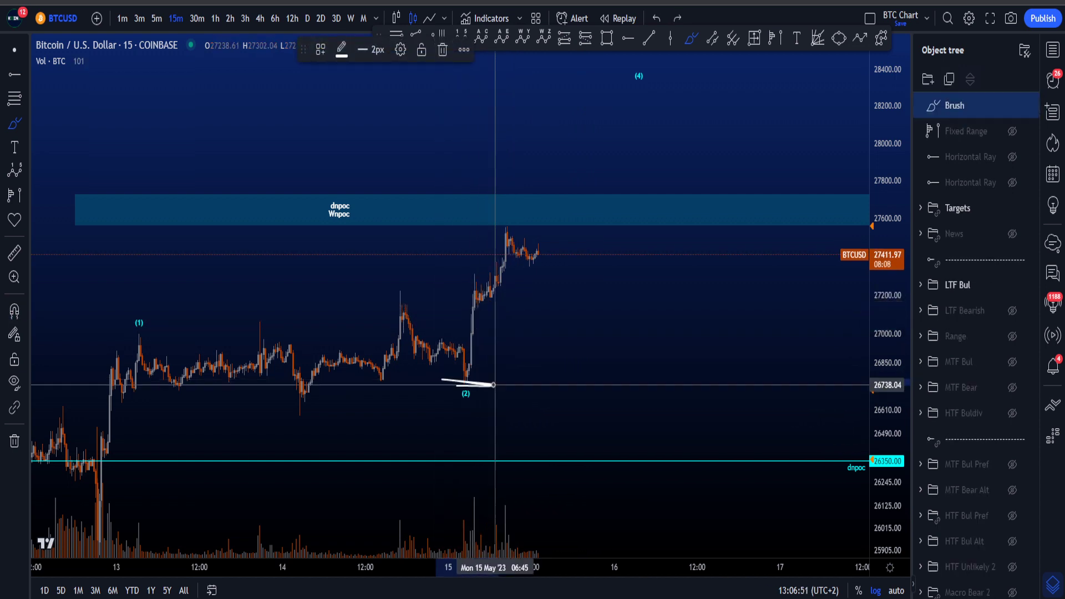
pyautogui.hotkey('ctrl', 'z')
pyautogui.moveTo(612, 360); pyautogui.dragTo(586, 385)
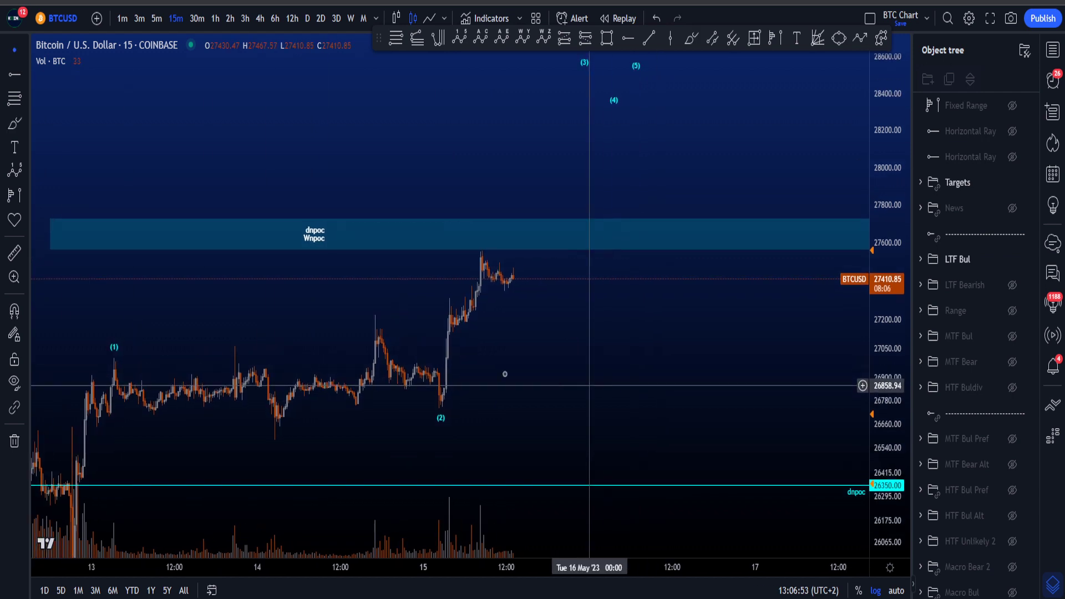
pyautogui.moveTo(875, 194); pyautogui.dragTo(837, 290)
pyautogui.scroll(-4, 754, 356)
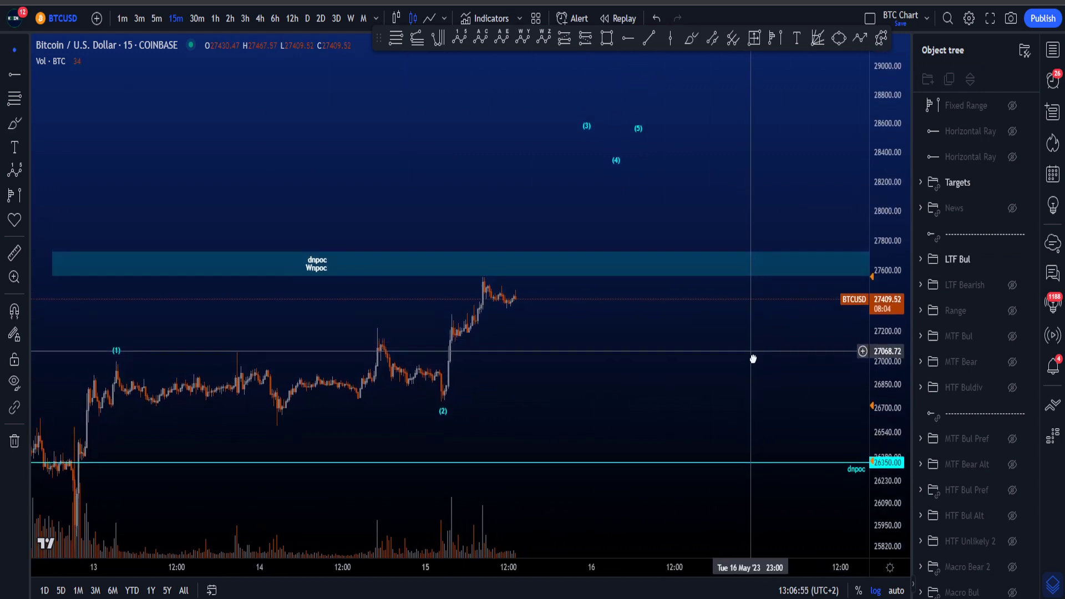
pyautogui.moveTo(766, 374); pyautogui.dragTo(755, 323)
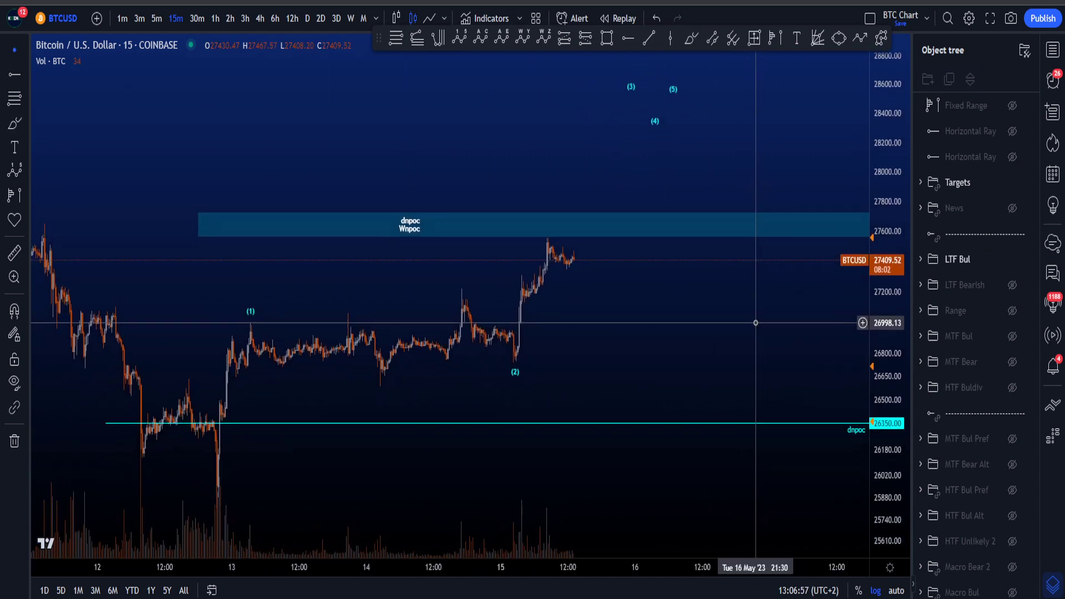